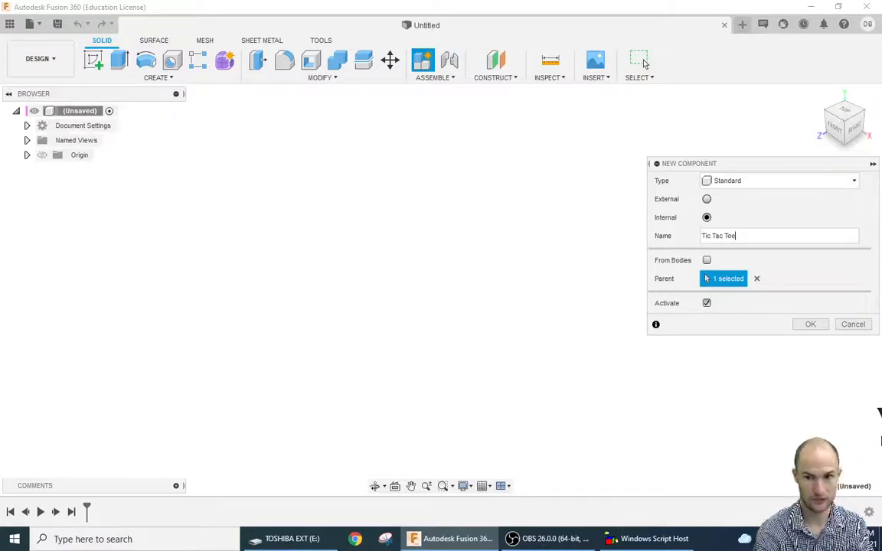
- Create the active internal component "Tic Tac Toe" and start a sketch on the front (XY) origin plane
left_click(817, 325)
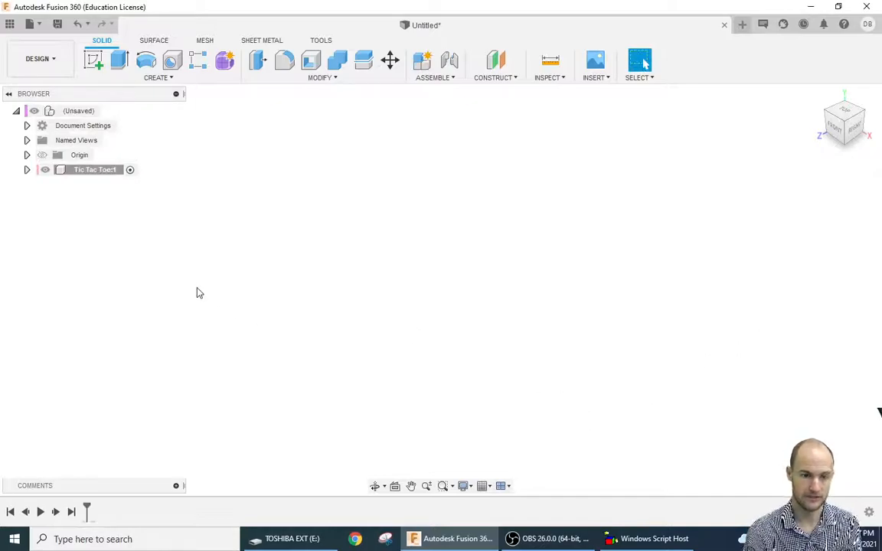
left_click(93, 60)
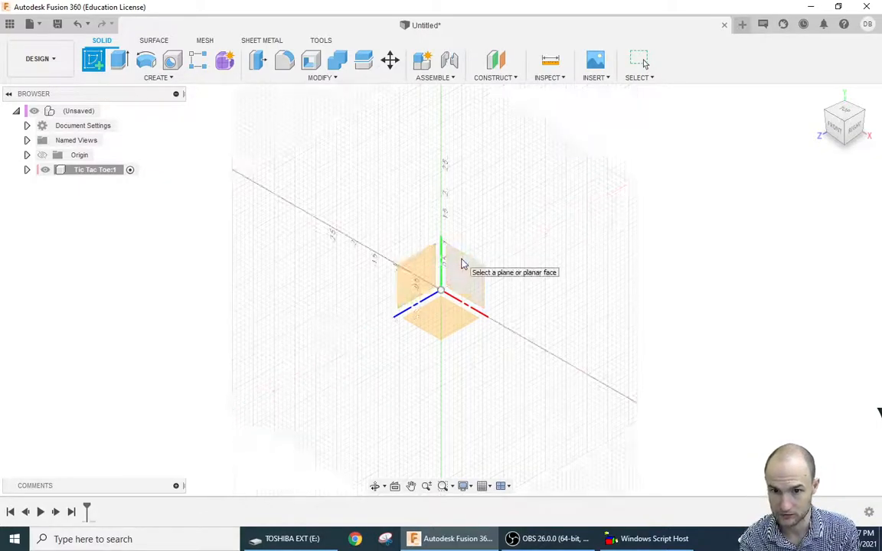
left_click(461, 262)
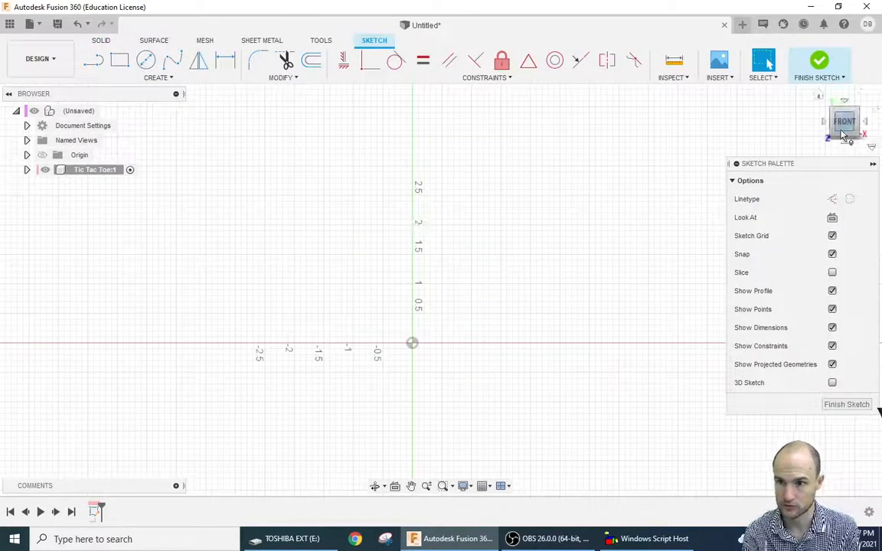
- Sketch a 4.5 in by 4.5 in rectangle with its lower-left corner on the origin
middle_click_drag(458, 286, 254, 317)
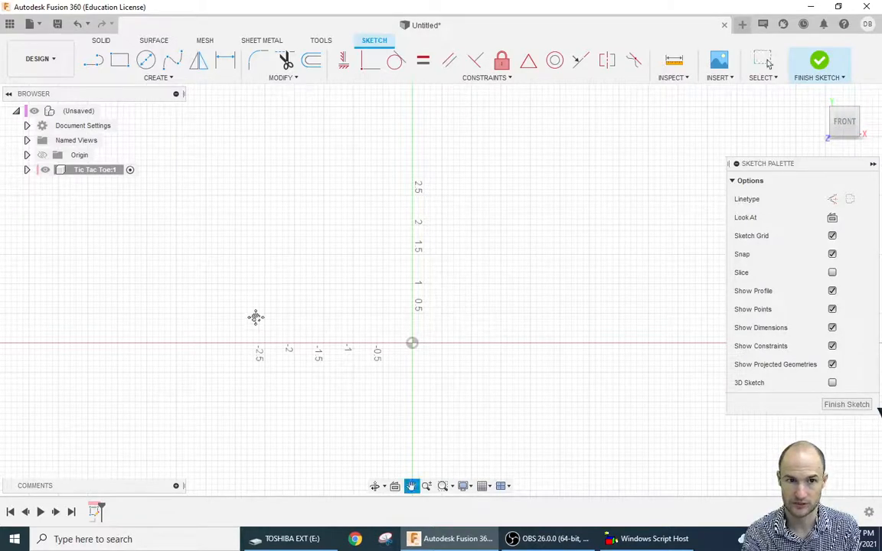
key("r")
left_click(206, 374)
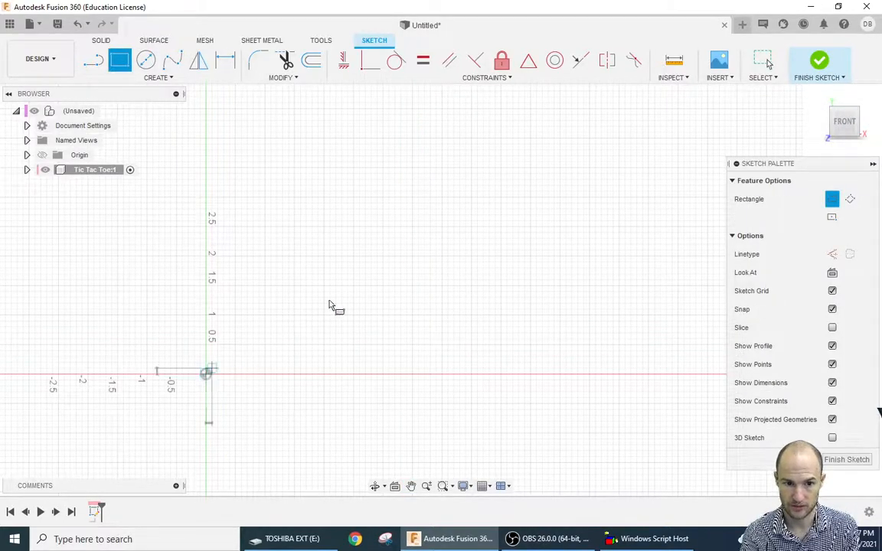
type("4.5")
key("Tab")
type("4.5")
key("Tab")
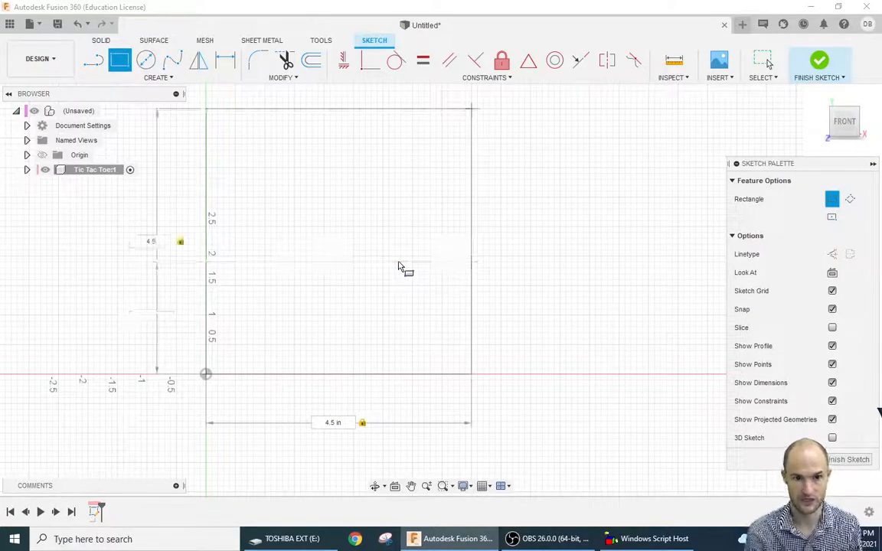
key("Tab")
key("Tab")
key("Tab")
key("Tab")
key("Tab")
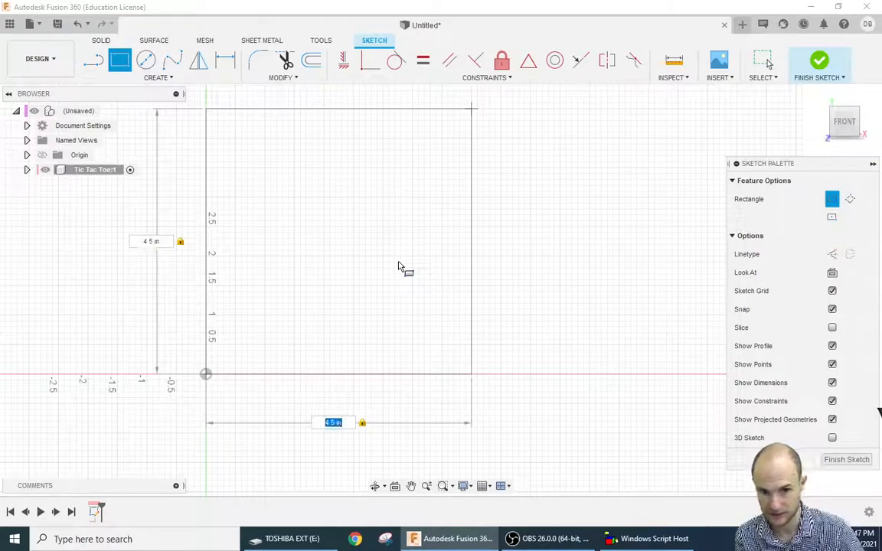
key("Tab")
key("Tab")
key("Tab")
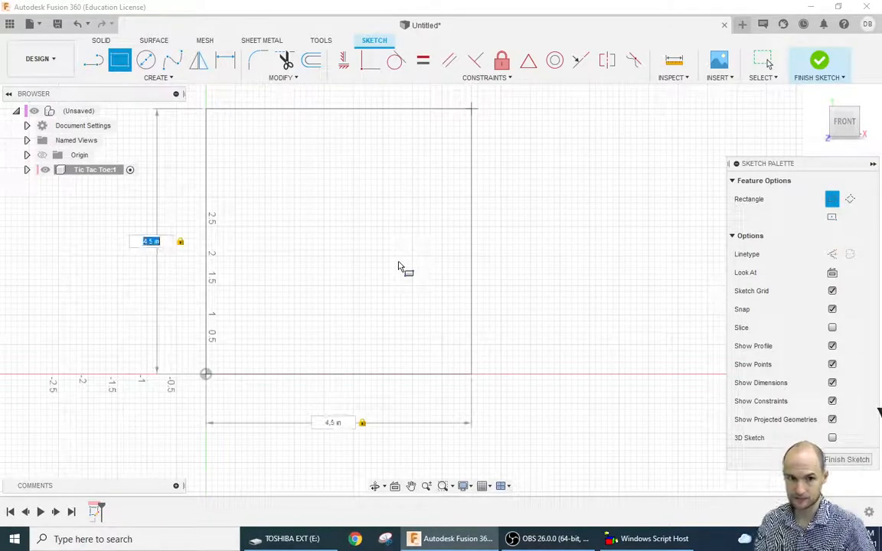
key("Return")
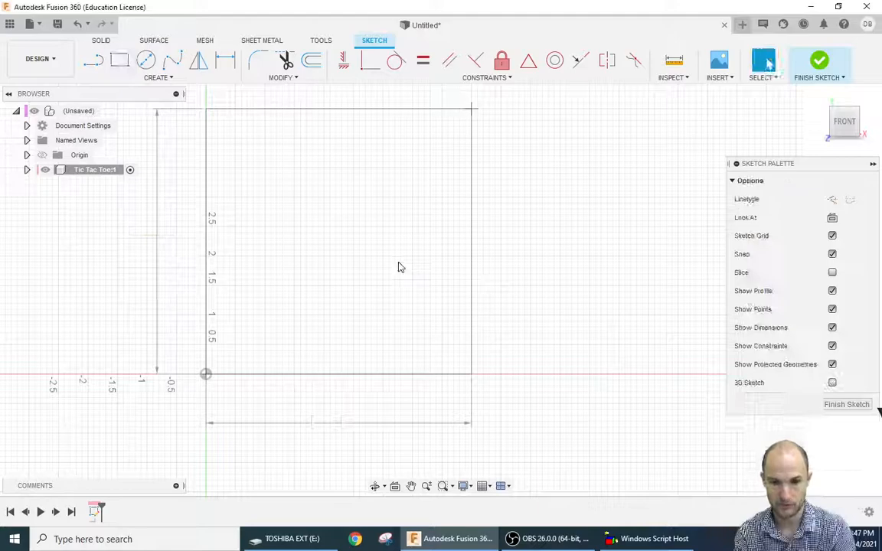
middle_click_drag(517, 263, 536, 277)
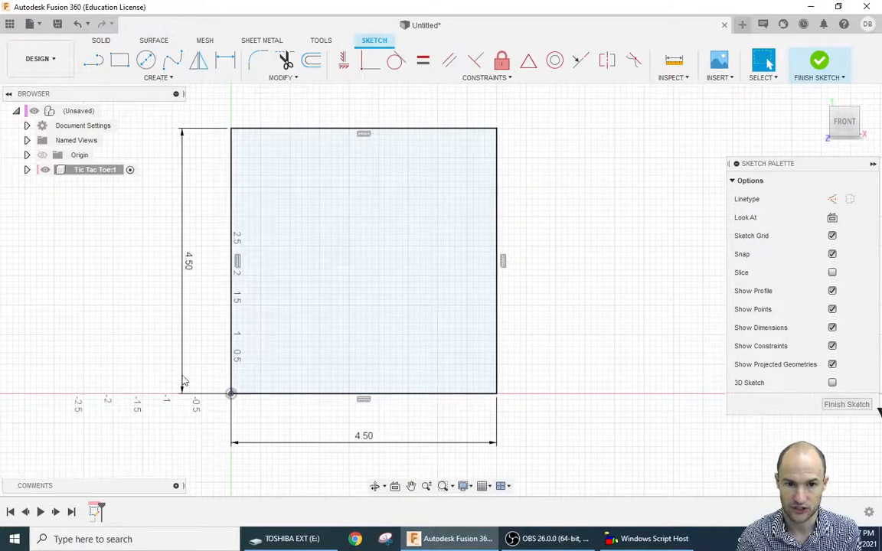
- Finish the sketch and extrude the square profile 1.5 in as a new body
left_click(818, 69)
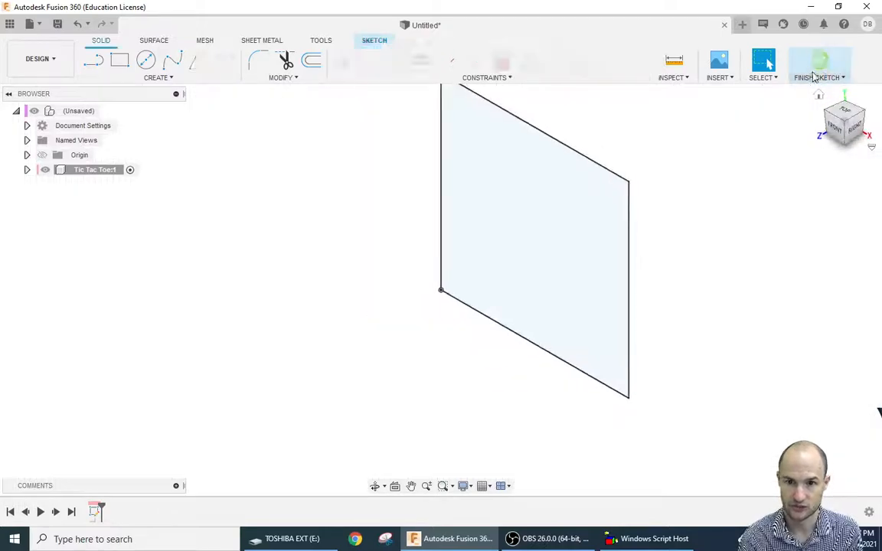
left_click(819, 98)
scroll(663, 217, "down", 1)
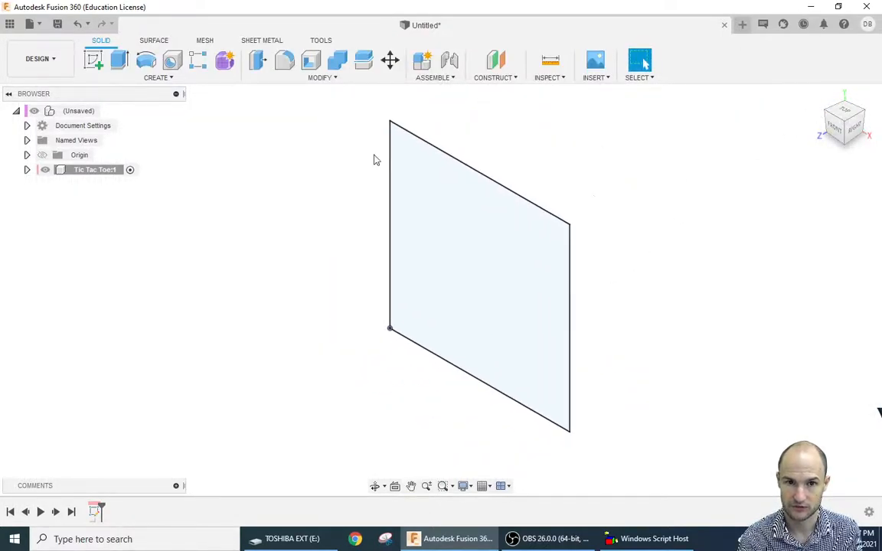
left_click(119, 60)
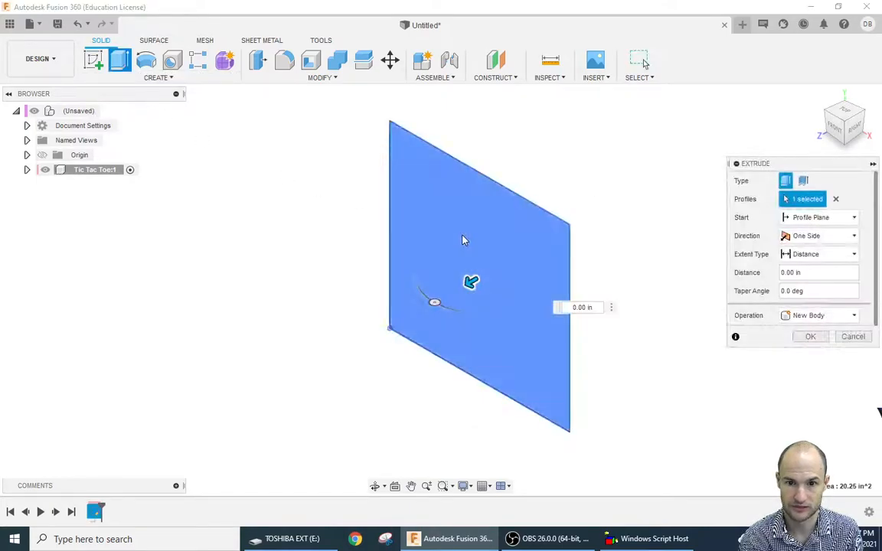
type("1.5")
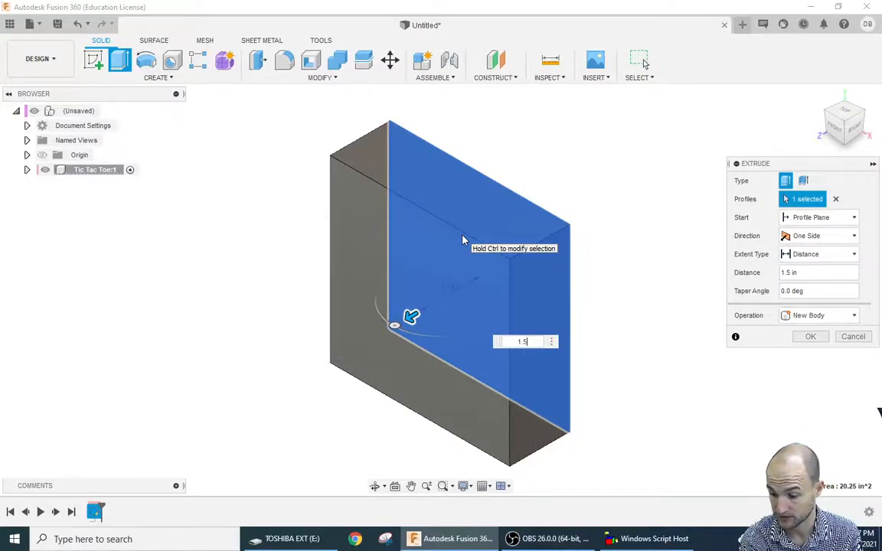
key("Return")
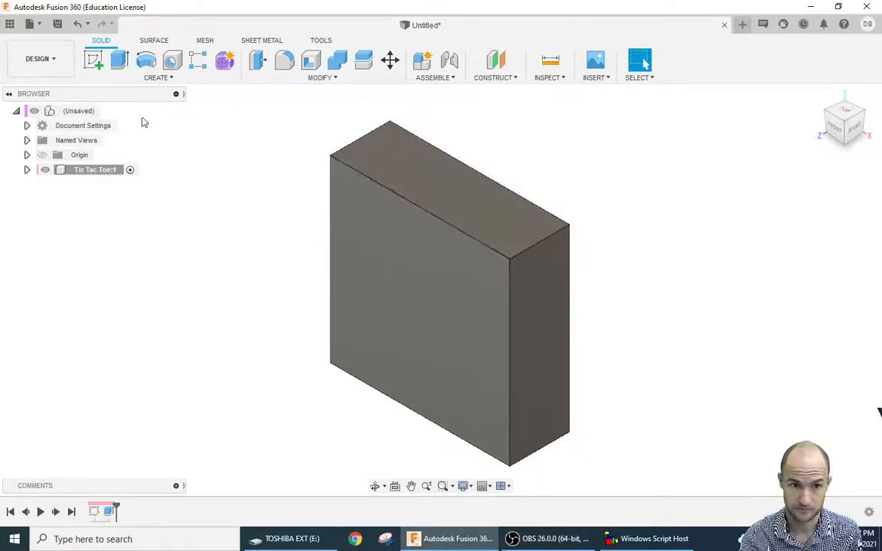
- Start a sketch on the block's front face and draw a narrow vertical rectangle from its top edge to its bottom edge, left of centre
left_click(89, 57)
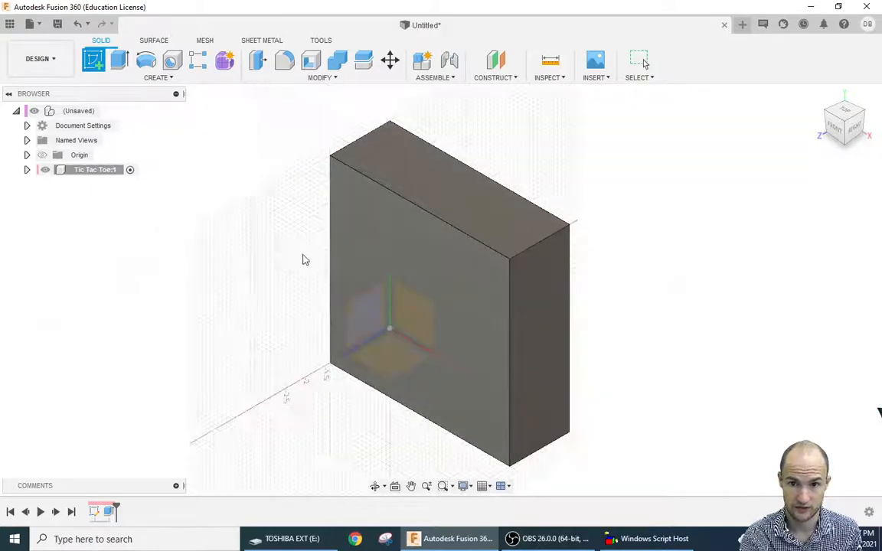
left_click(459, 322)
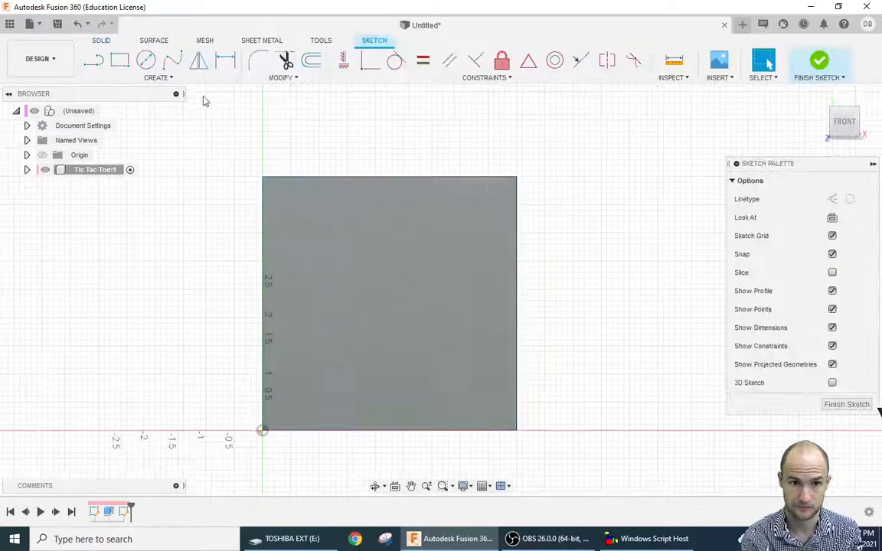
left_click(120, 59)
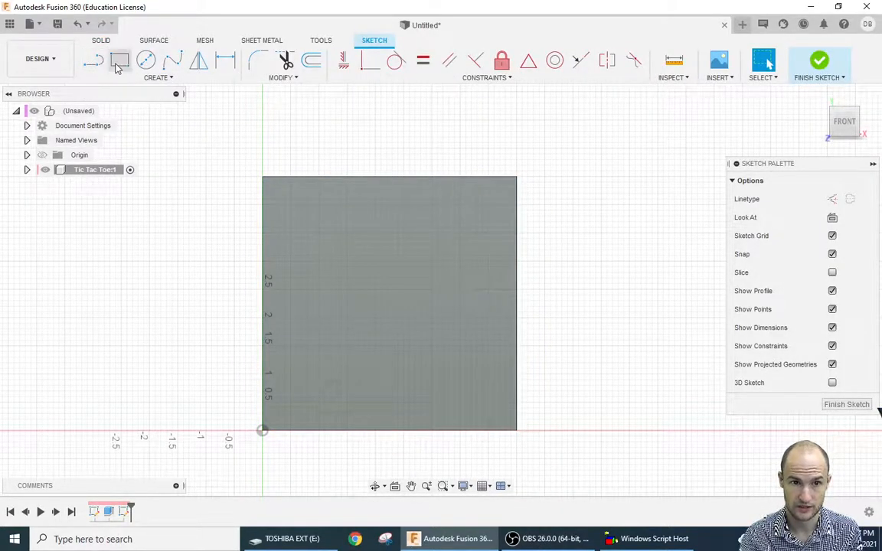
left_click(309, 178)
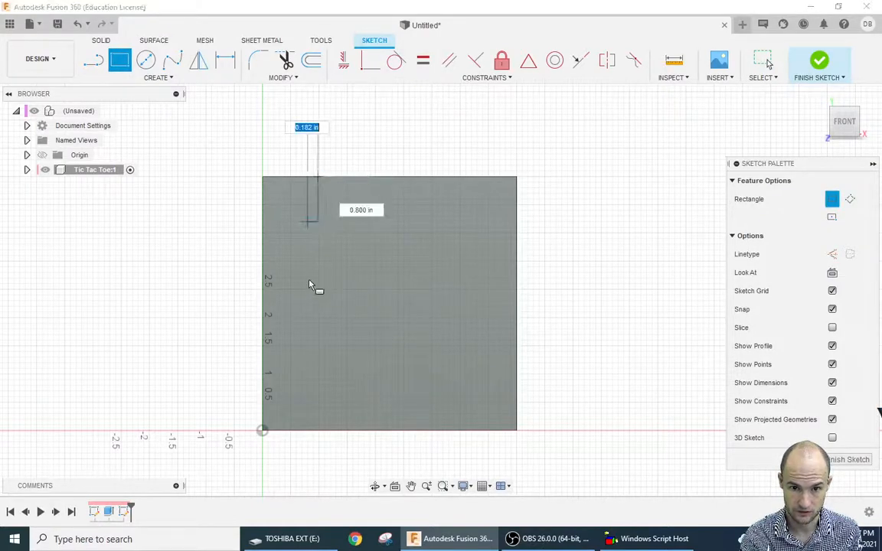
left_click(331, 431)
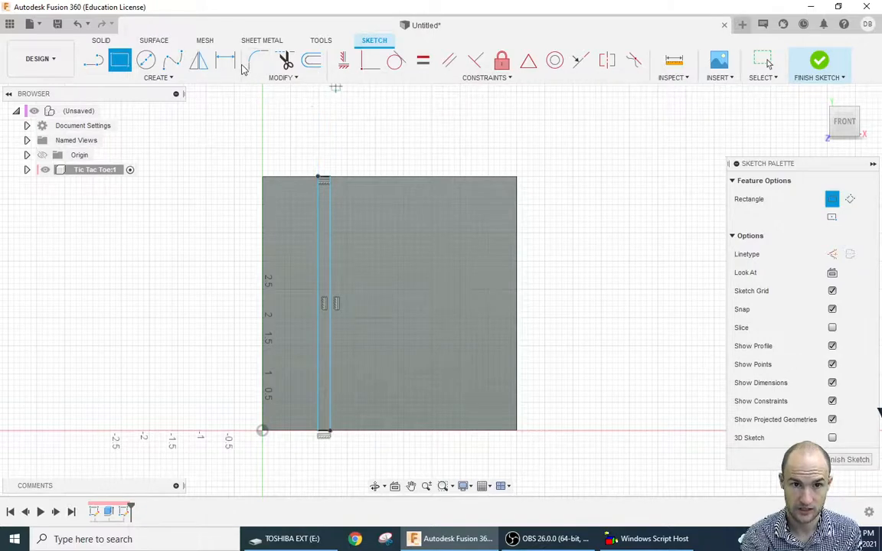
- Dimension the width of the narrow vertical rectangle to 1/16 in
key("d")
left_click(318, 203)
left_click(332, 203)
left_click(331, 152)
type("1/16")
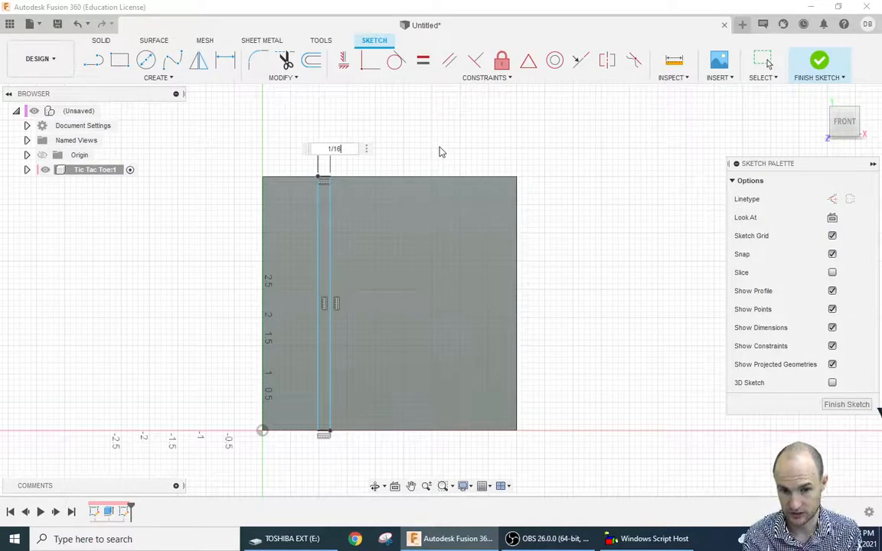
key("Return")
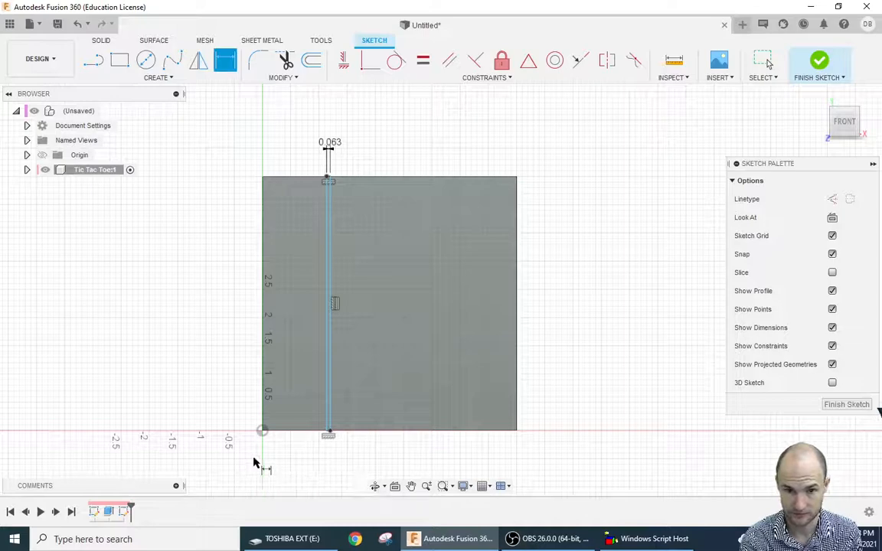
- Dimension the narrow rectangle's left line 1.469 in from the left edge of the block's face
left_click(328, 257)
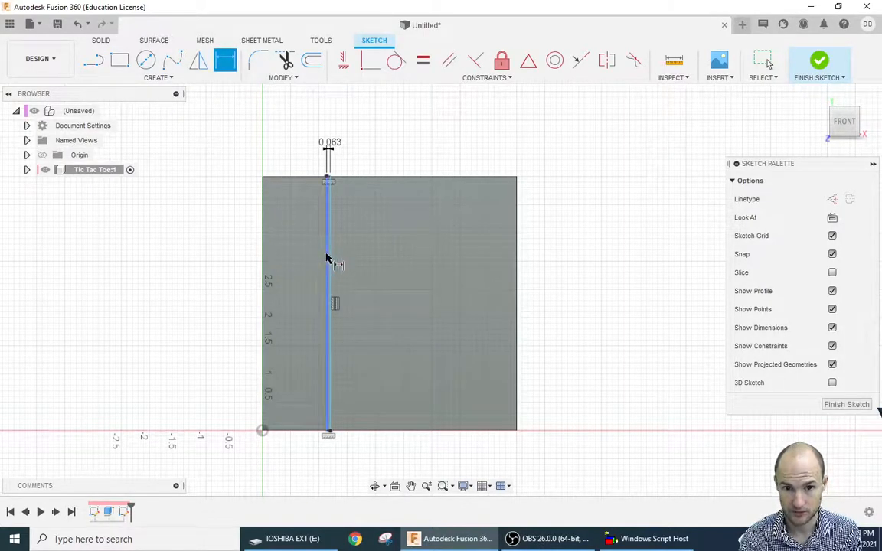
left_click(263, 268)
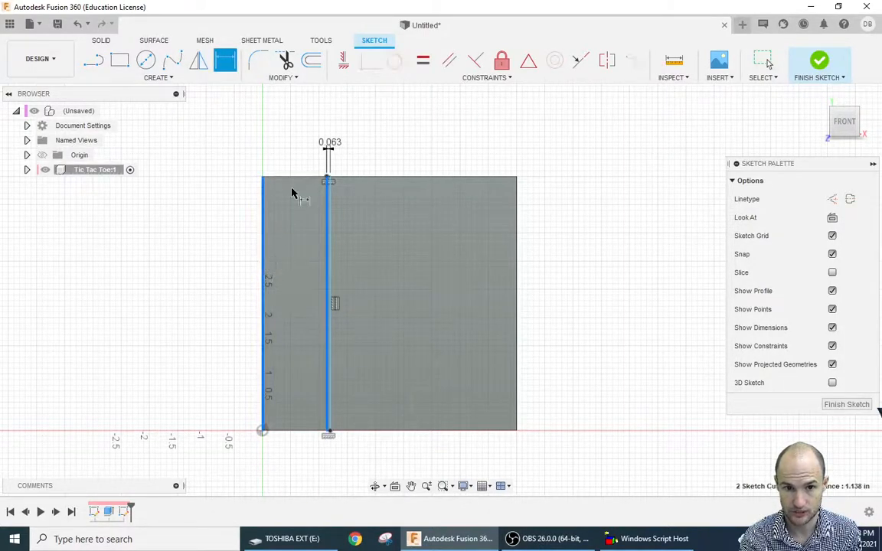
left_click(286, 145)
type("1.469")
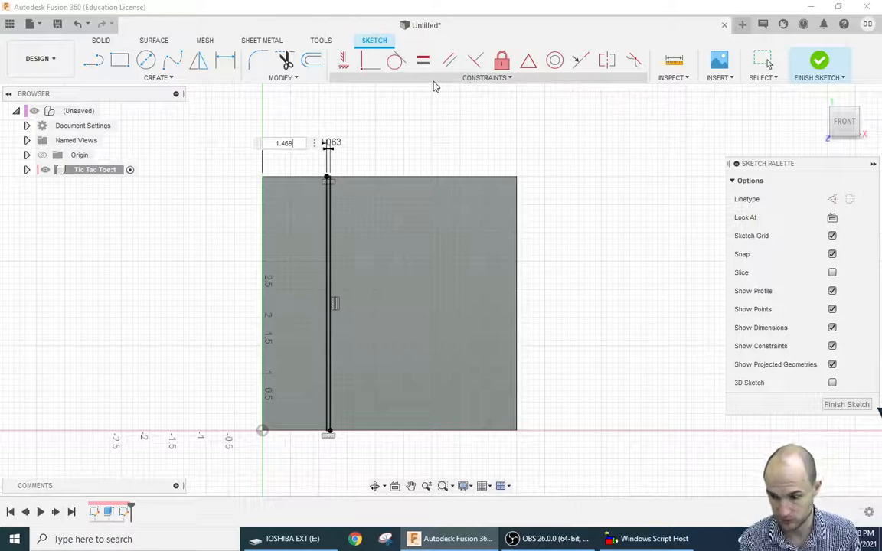
key("Return")
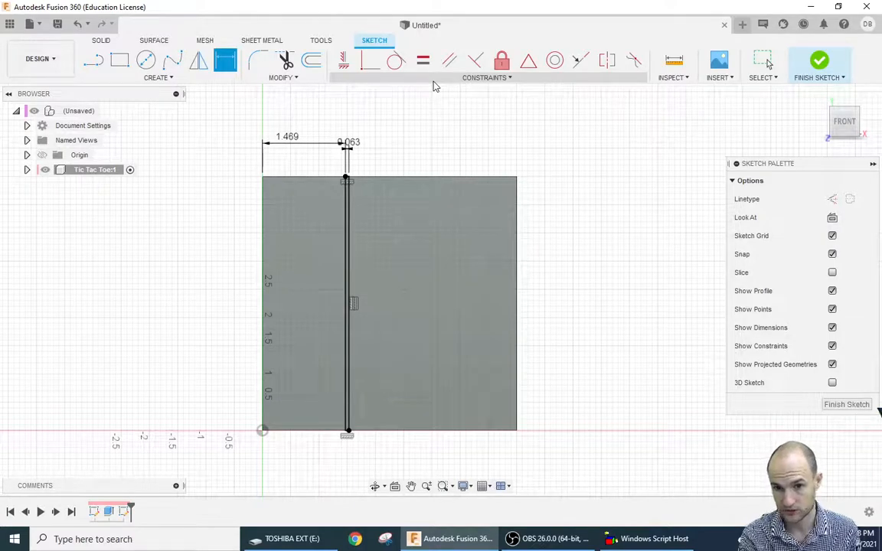
- Draw a second vertical rectangle about 0.13 in wide across the full height of the face, right of centre
left_click(120, 59)
left_click(460, 178)
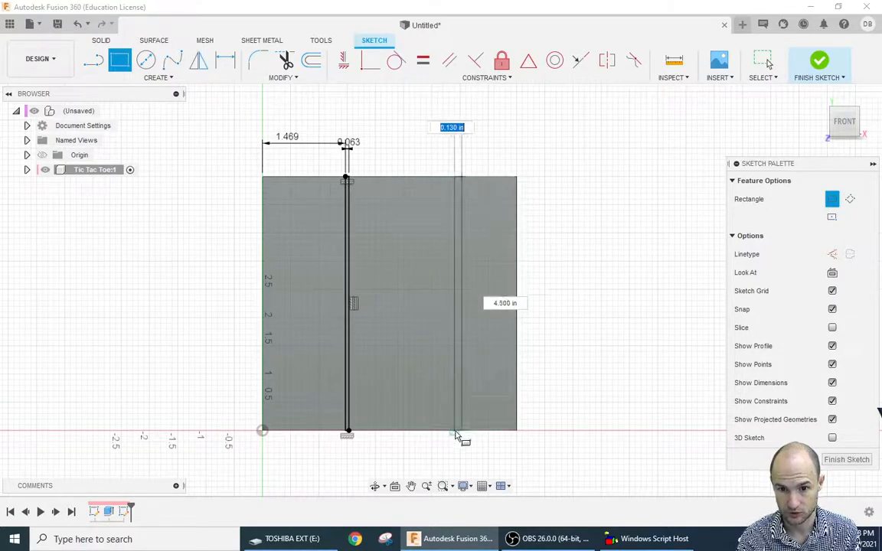
left_click(458, 432)
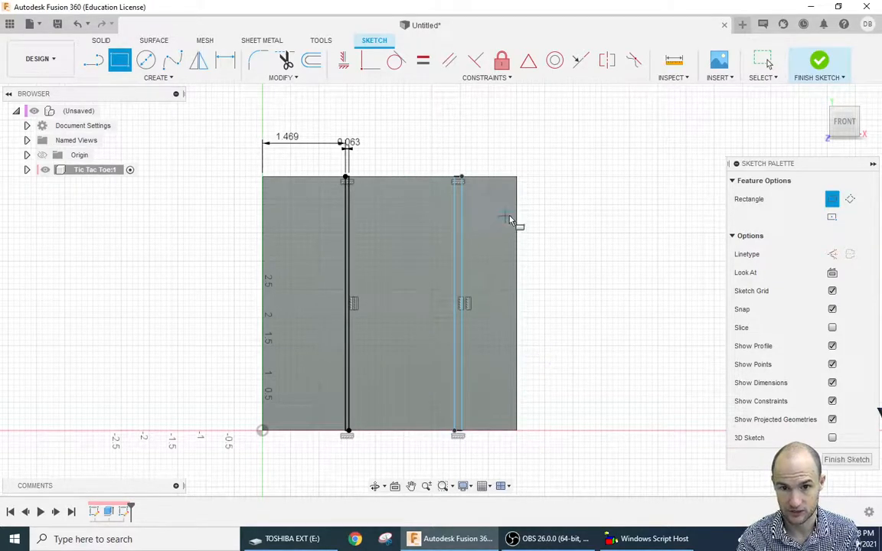
- Dimension the width of the second vertical rectangle to 1/16 in
left_click(225, 60)
left_click(463, 221)
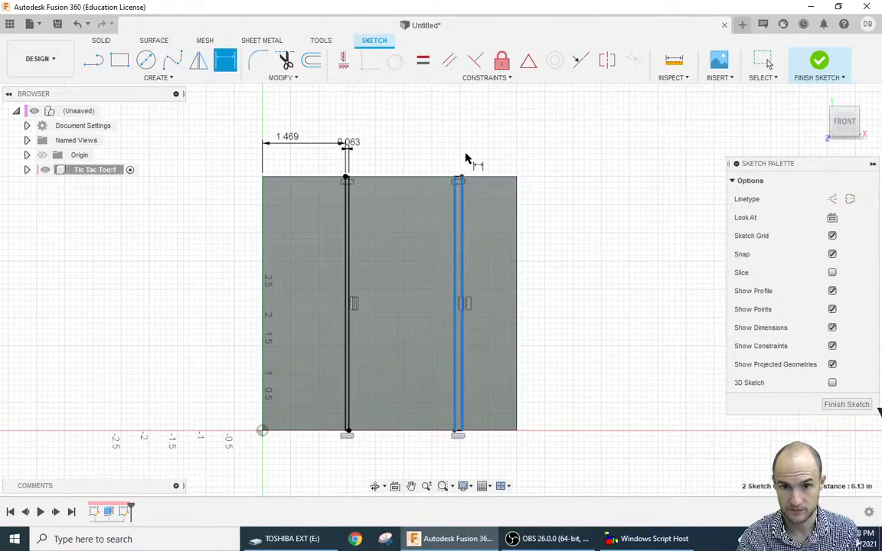
left_click(472, 149)
type("1")
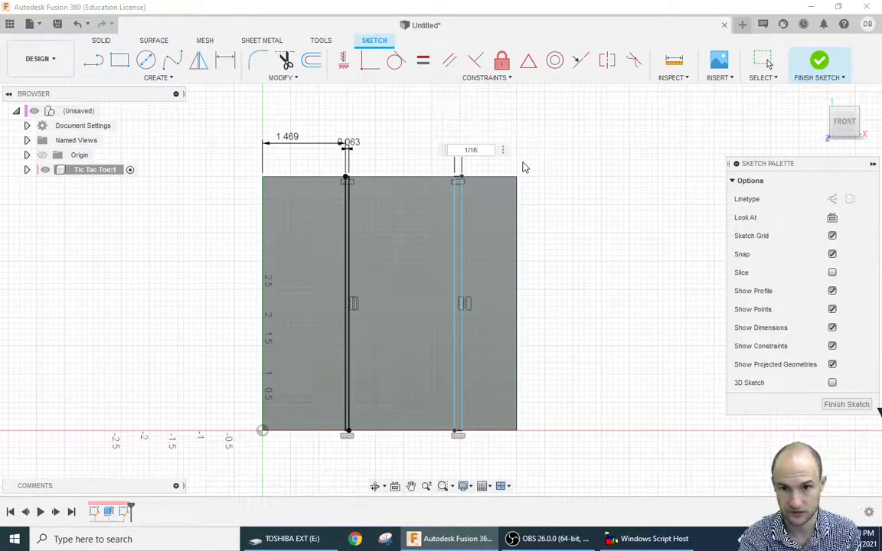
type("/16")
key("Return")
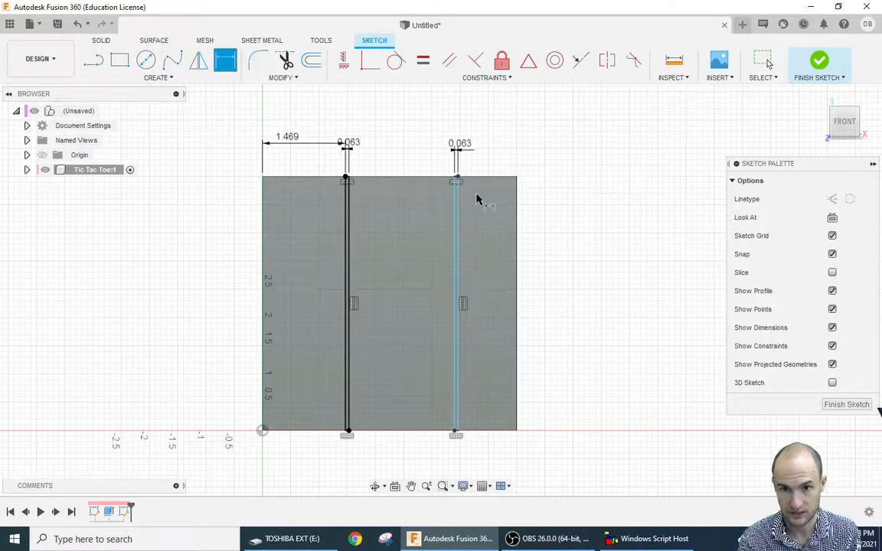
- Dimension the second rectangle's right line 1.469 in from the right edge of the block's face
left_click(459, 208)
left_click(518, 208)
left_click(520, 136)
type("1.469")
key("Return")
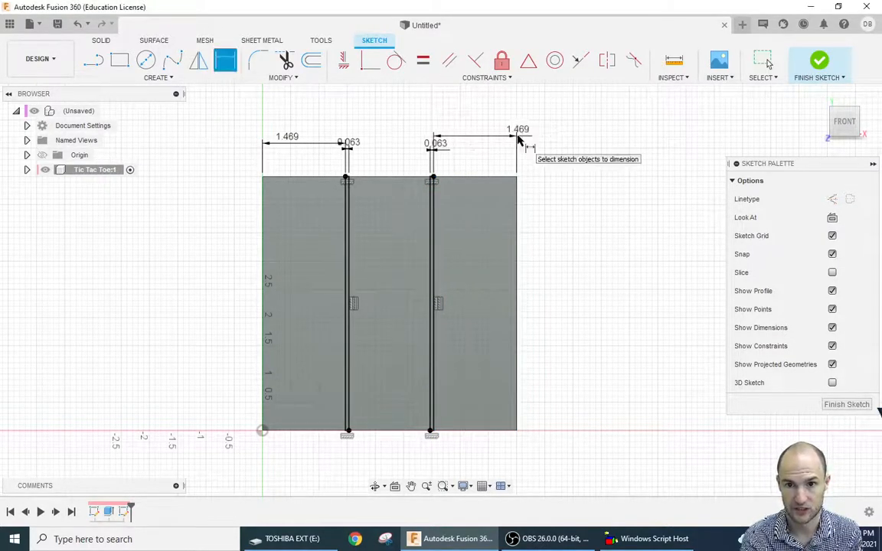
- Check the distance between the facing inner lines of the two vertical rectangles without placing a dimension
left_click(348, 185)
left_click(432, 198, "shift")
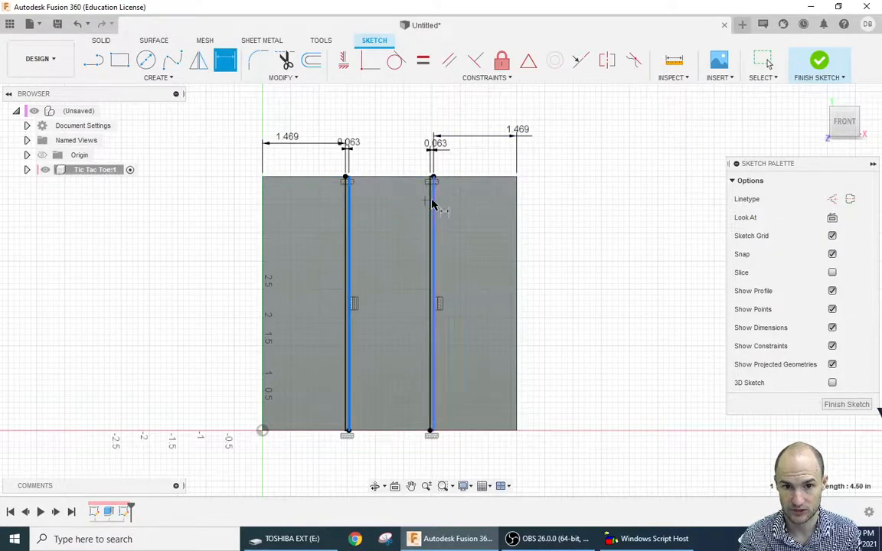
key("d")
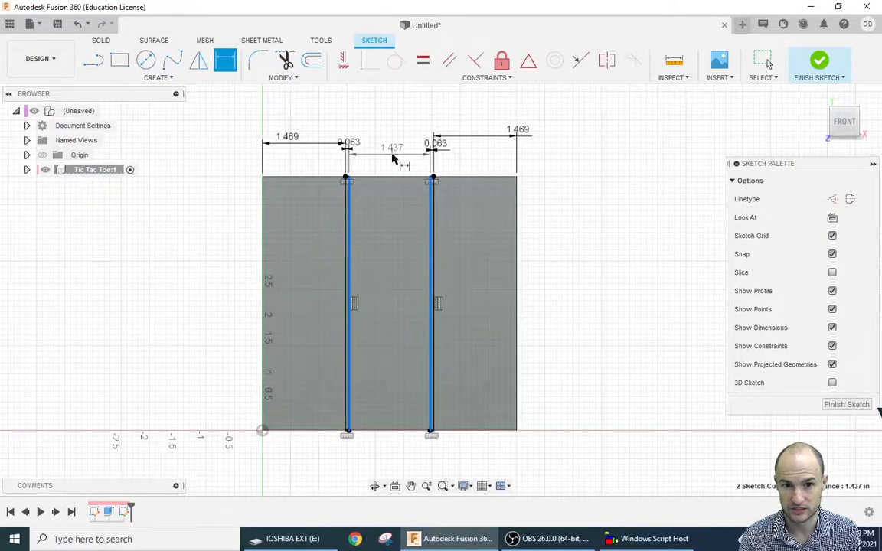
right_click(392, 152)
left_click(365, 158)
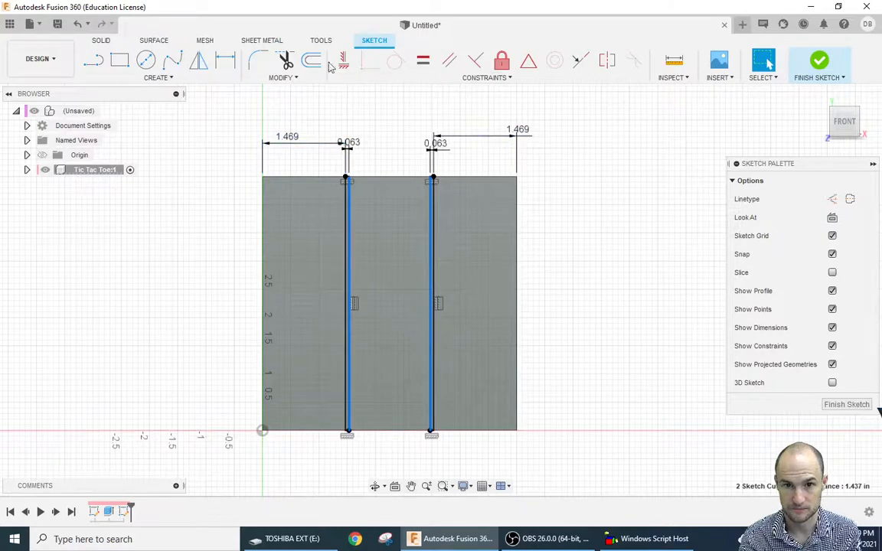
- Draw two horizontal rectangles across the full width of the face, the upper about 0.18 in tall and the lower about 0.25 in tall
left_click(119, 60)
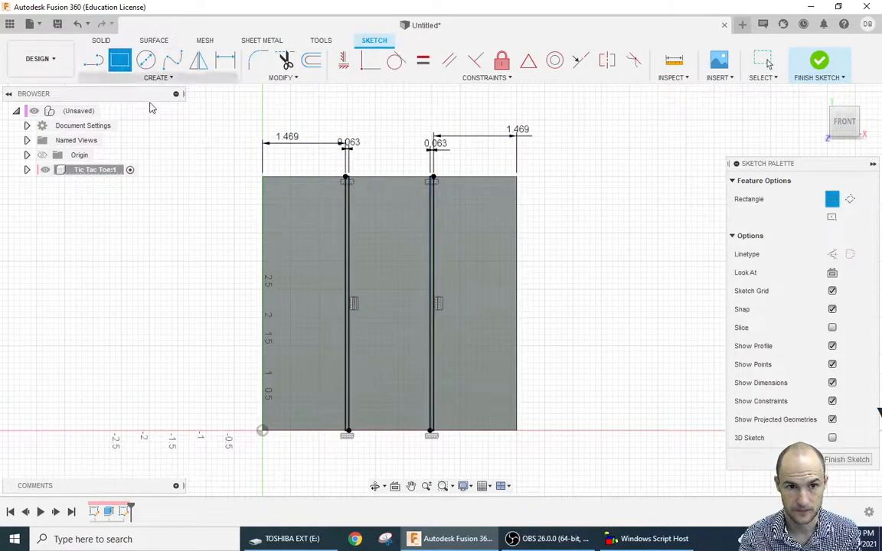
left_click(517, 217)
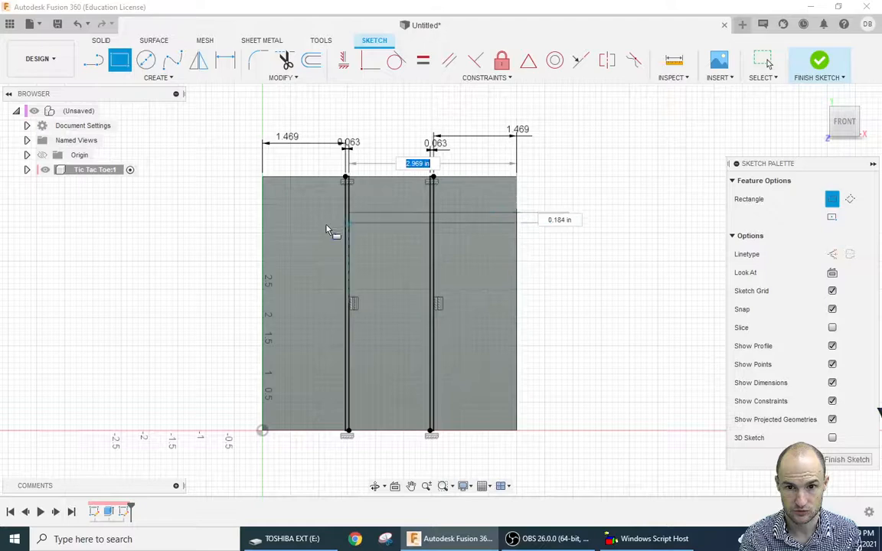
left_click(264, 222)
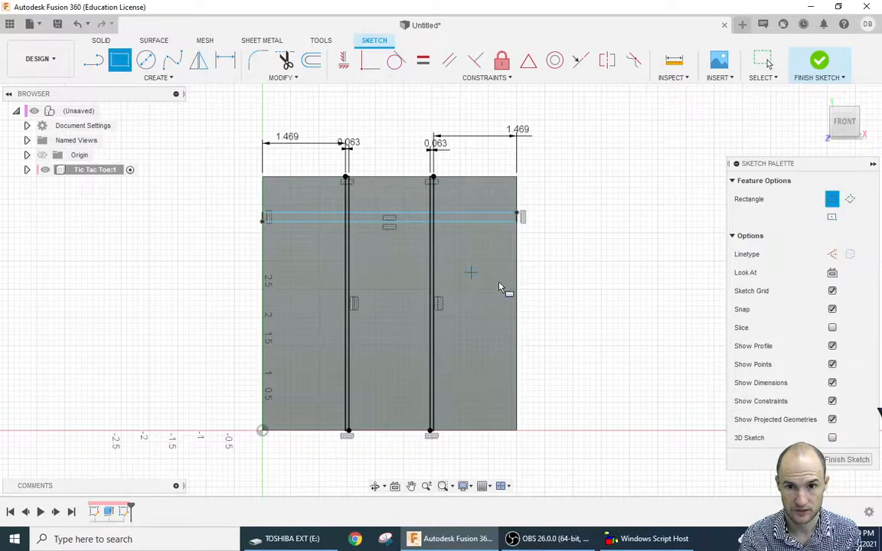
left_click(519, 351)
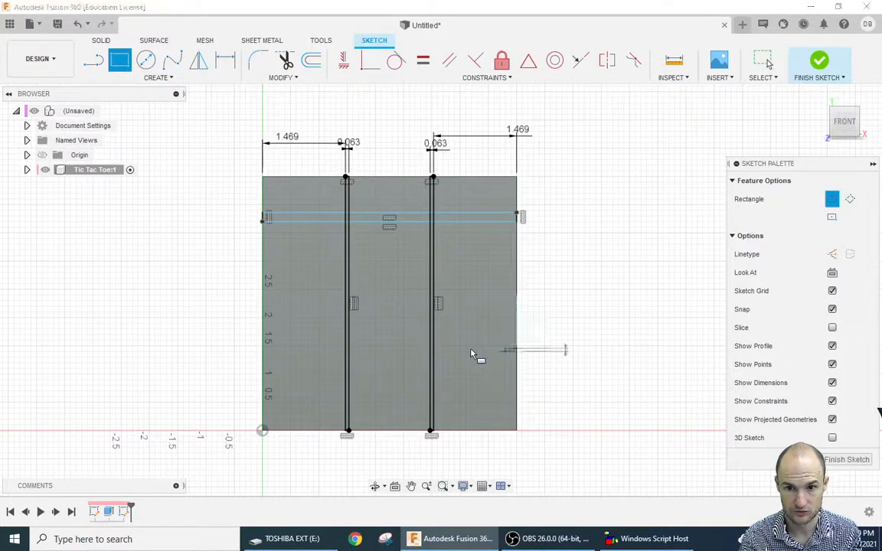
left_click(265, 360)
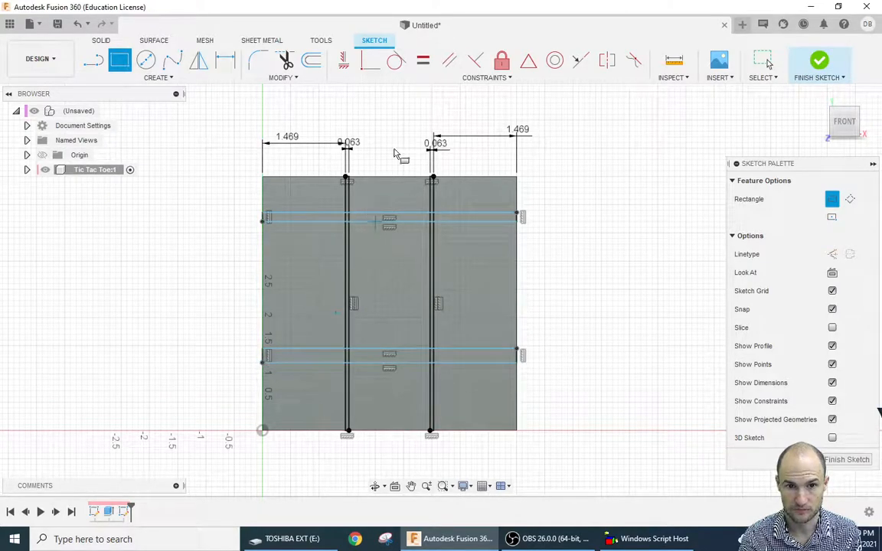
- Dimension the height of the lower horizontal rectangle to 1/16 in
left_click(226, 60)
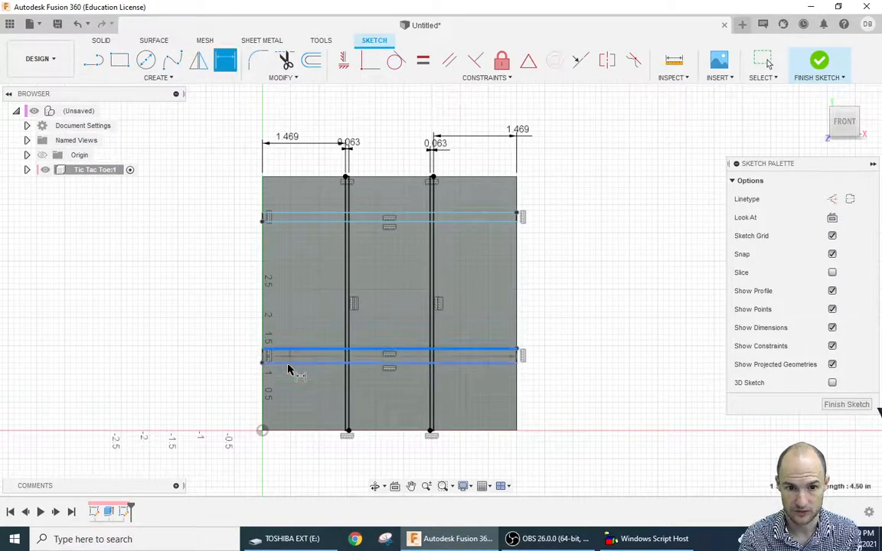
left_click(264, 358)
left_click(214, 367)
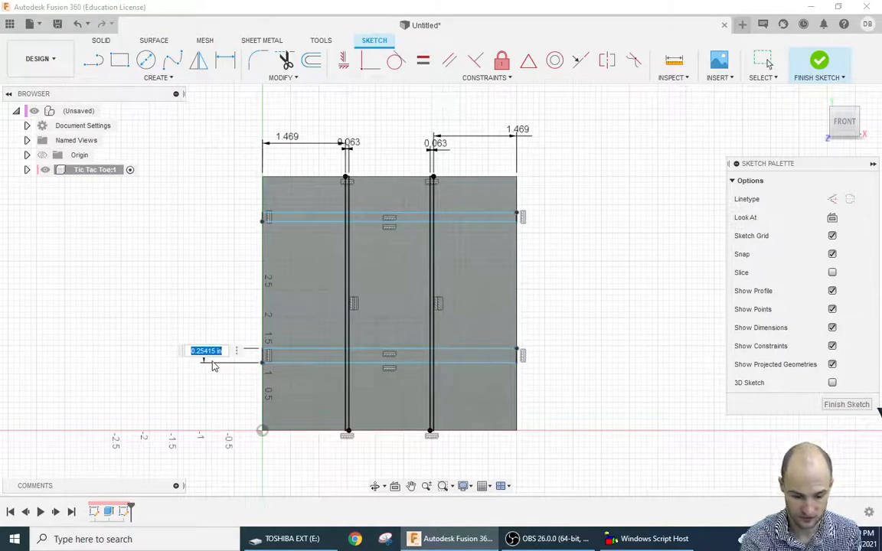
type("1/16")
key("Return")
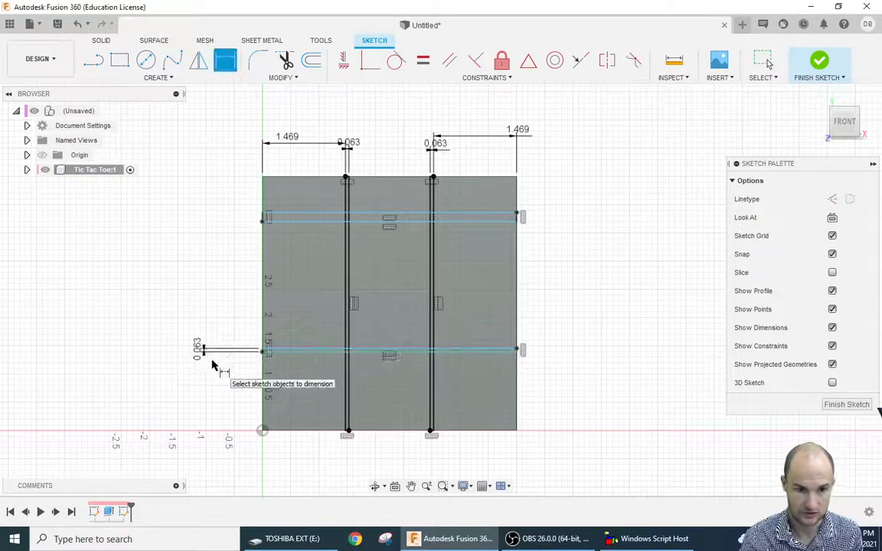
- Dimension the height of the upper horizontal rectangle to 1/16 in
left_click(282, 219)
left_click(218, 221)
key("BackSpace")
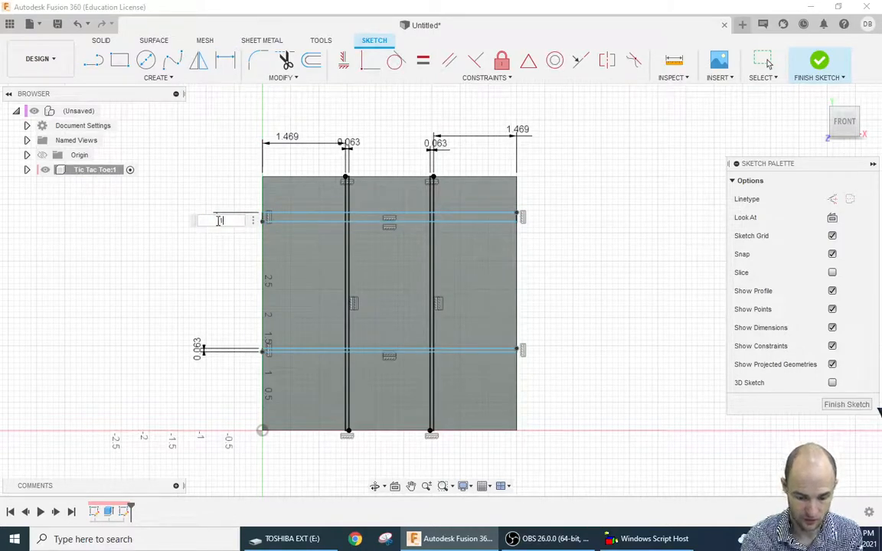
type("1/16")
key("Return")
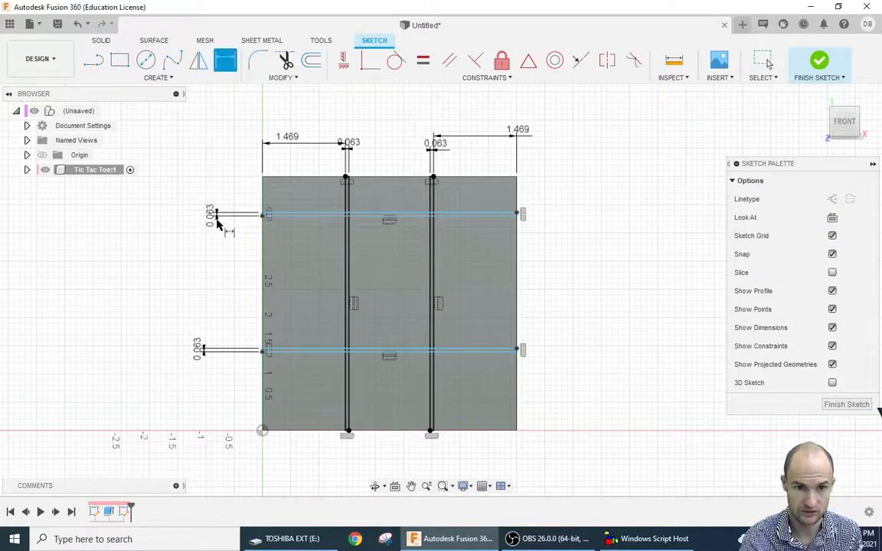
- Dimension the upper horizontal rectangle's top line 1.5-(1/32) in from the top edge of the block's face
left_click(295, 180)
left_click(300, 215)
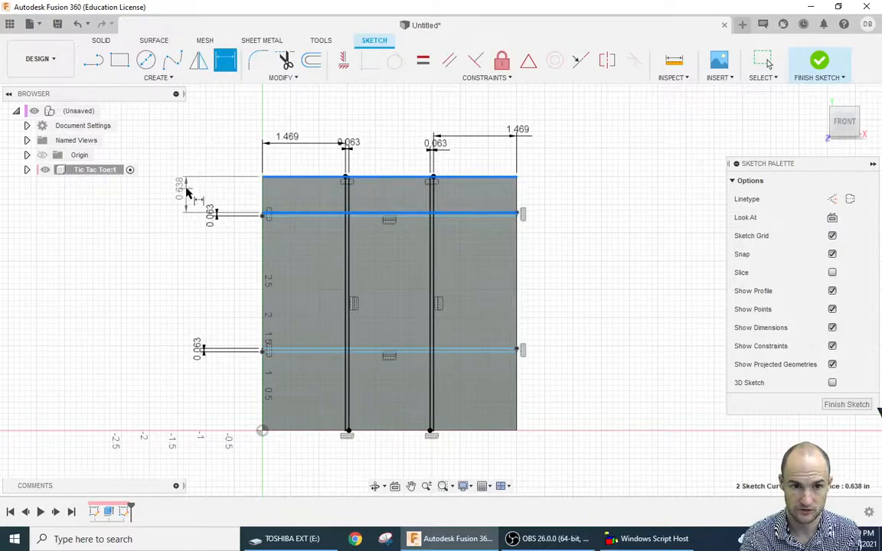
left_click(187, 191)
type("1.5")
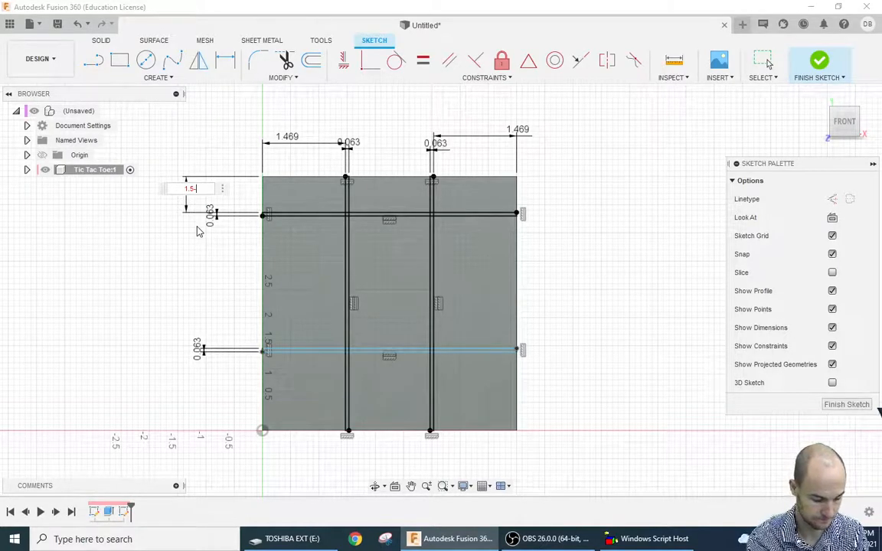
type("32")
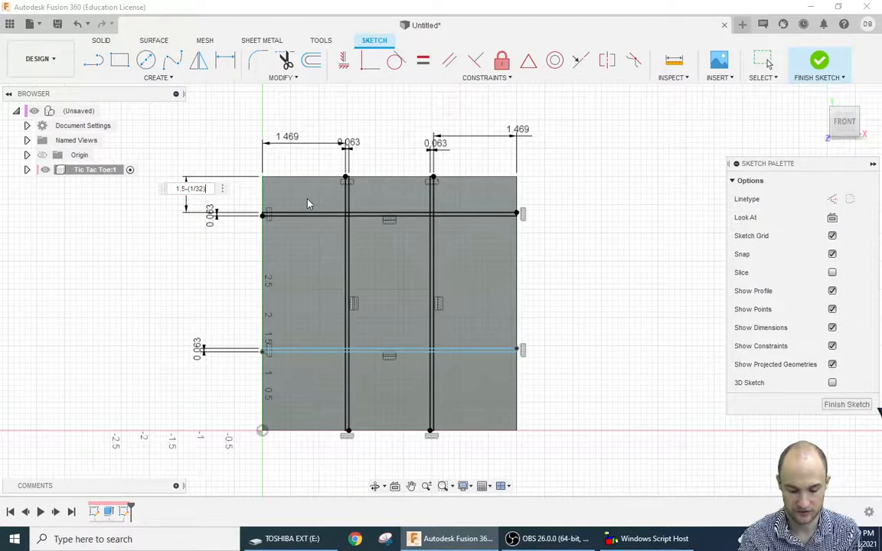
key("Return")
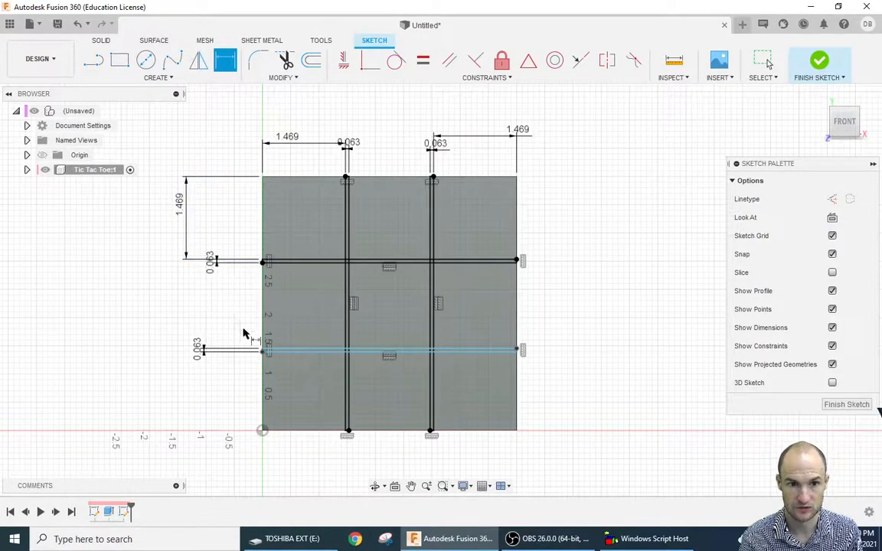
- Dimension the lower horizontal rectangle's bottom line 1.469 in from the bottom edge of the block's face
left_click(299, 352)
left_click(296, 430)
type("1.469")
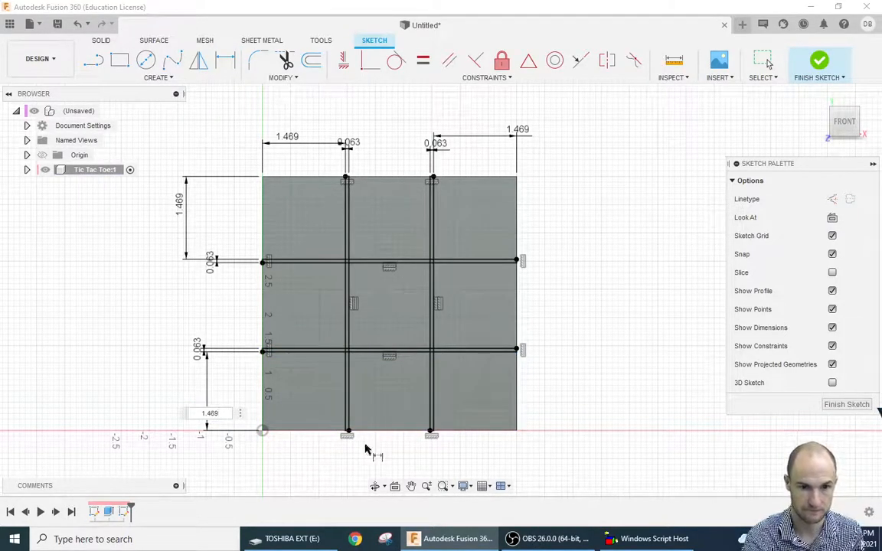
key("Return")
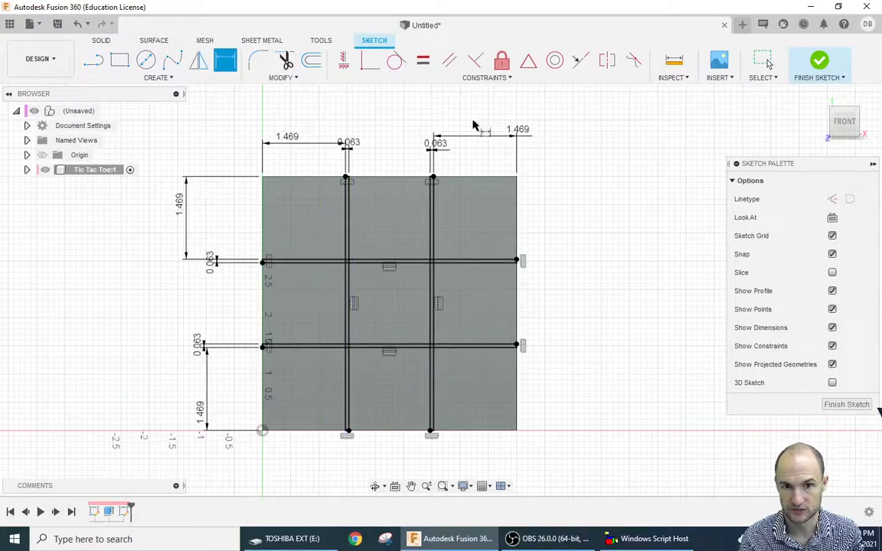
- Finish the sketch and start an Extrude with the narrow strip profiles around the grid's upper-left crossing, leaving the large squares unselected
left_click(819, 60)
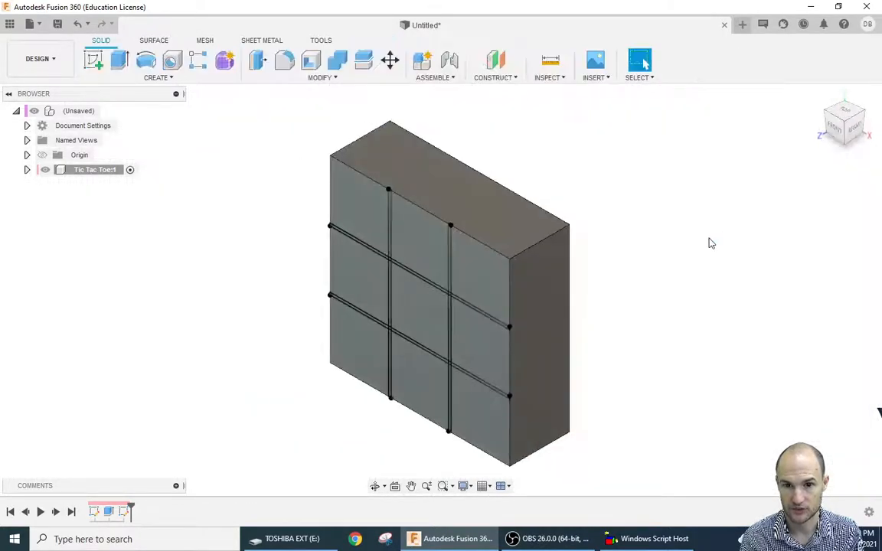
left_click(119, 61)
scroll(345, 252, "up", 2)
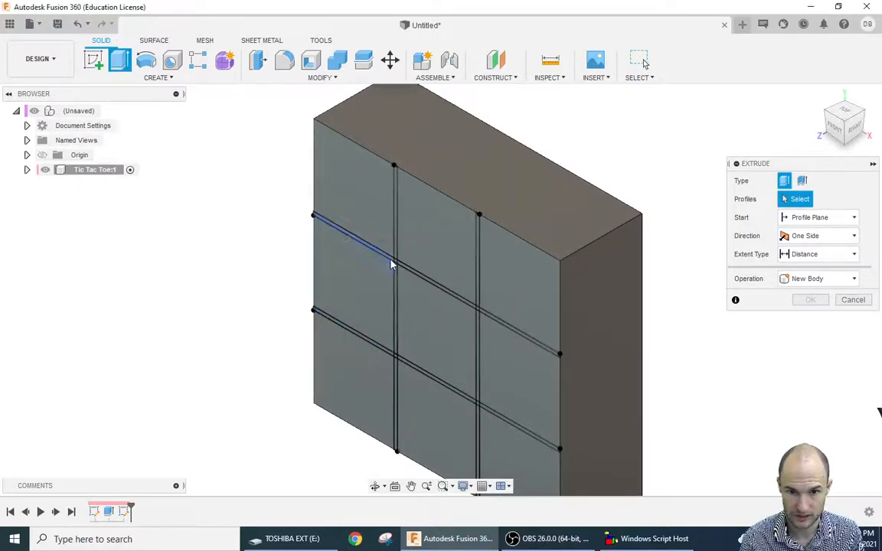
left_click(392, 265)
left_click(392, 265)
left_click(392, 265)
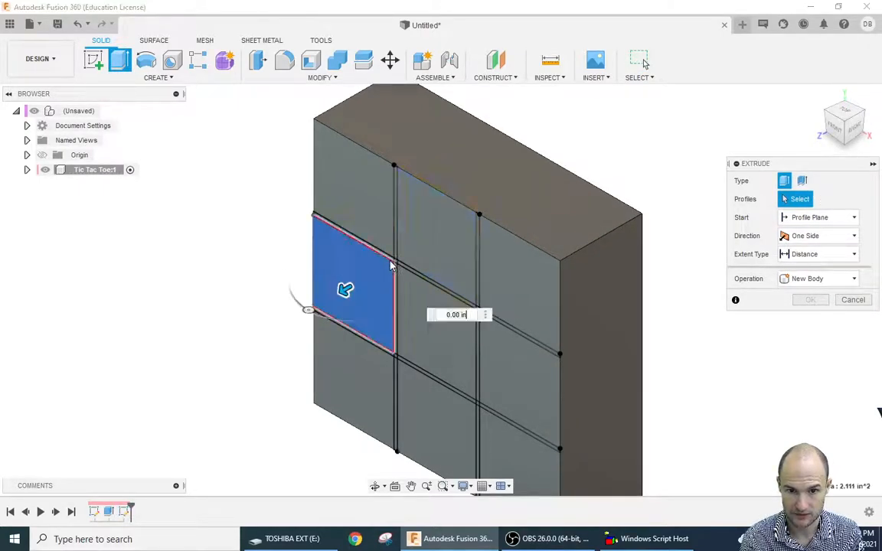
left_click(374, 256)
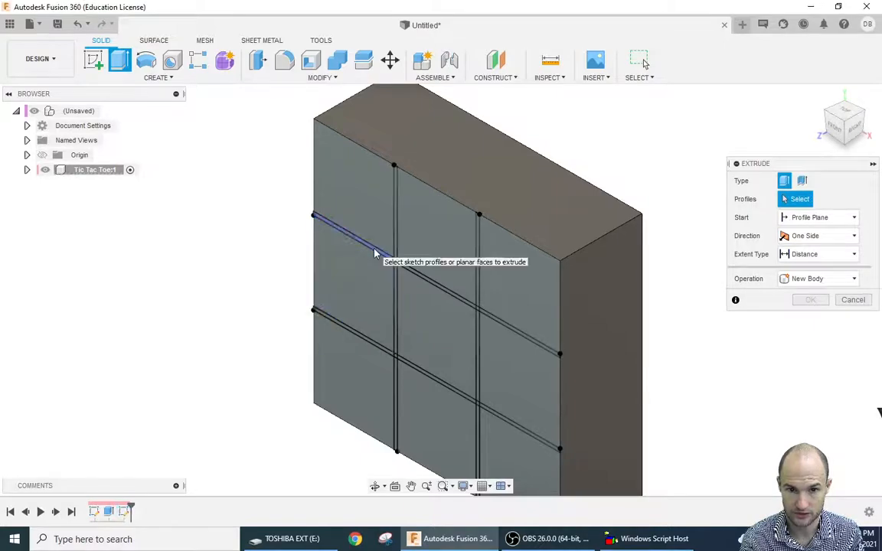
left_click(374, 255)
left_click(395, 262)
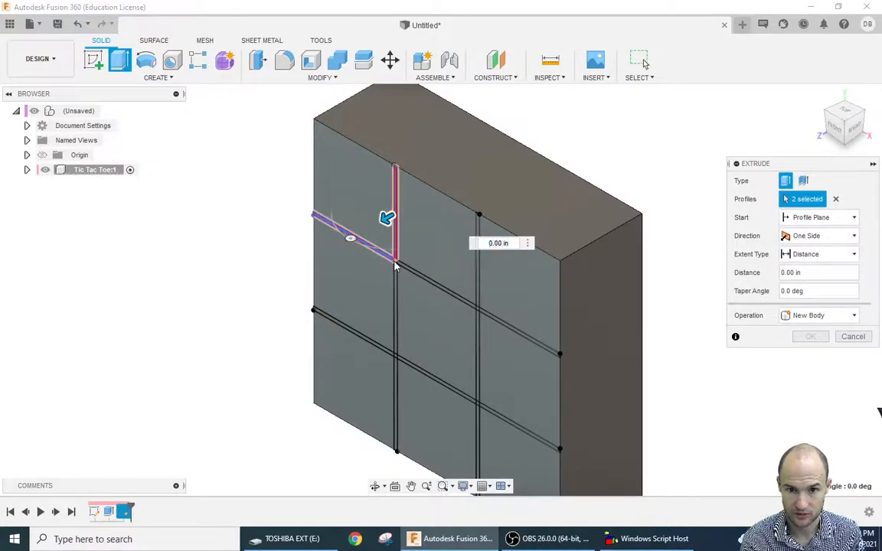
left_click(352, 276)
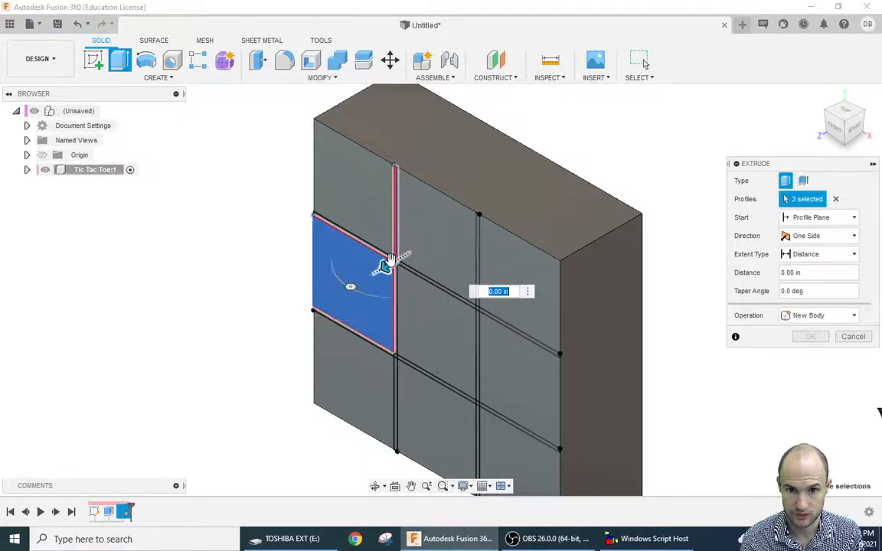
left_click(387, 259)
left_click(359, 269)
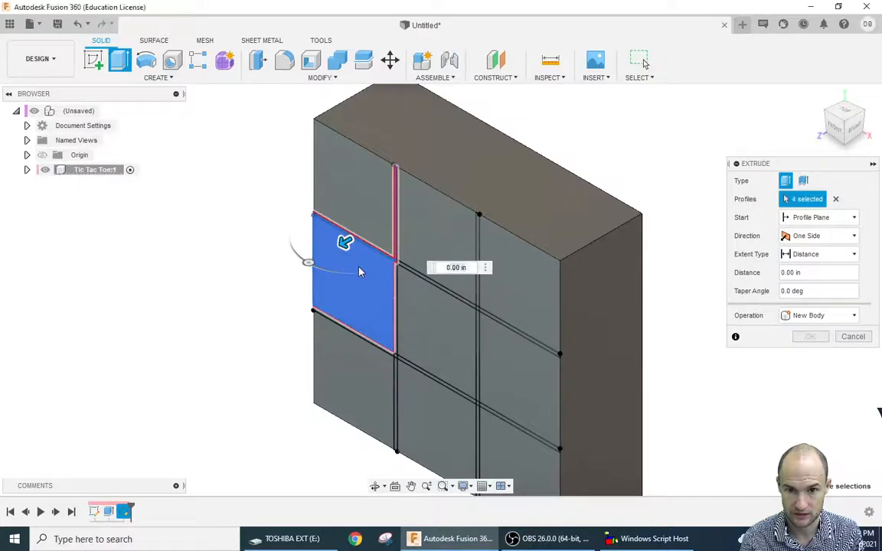
left_click(407, 278)
scroll(403, 283, "up", 3)
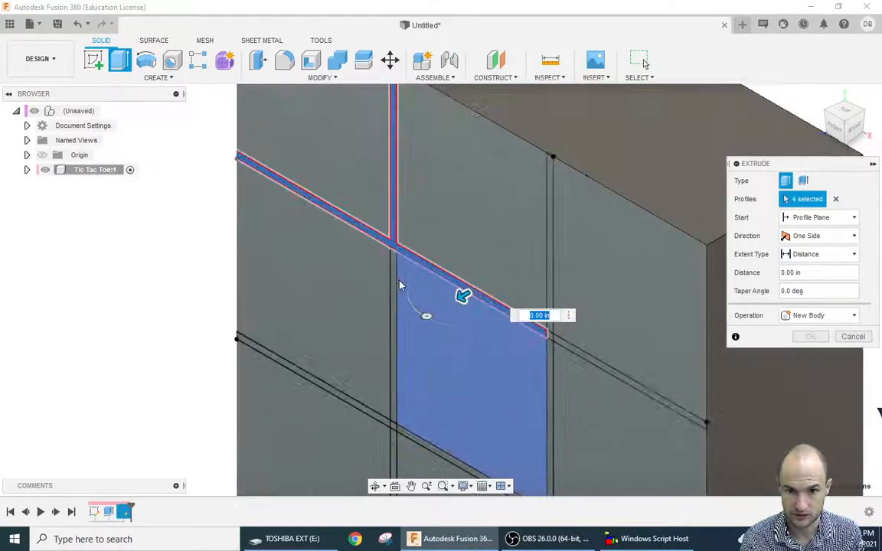
scroll(392, 280, "up", 2)
- Add the narrow strip profiles around the grid's upper-right crossing to the extrusion
left_click(632, 358)
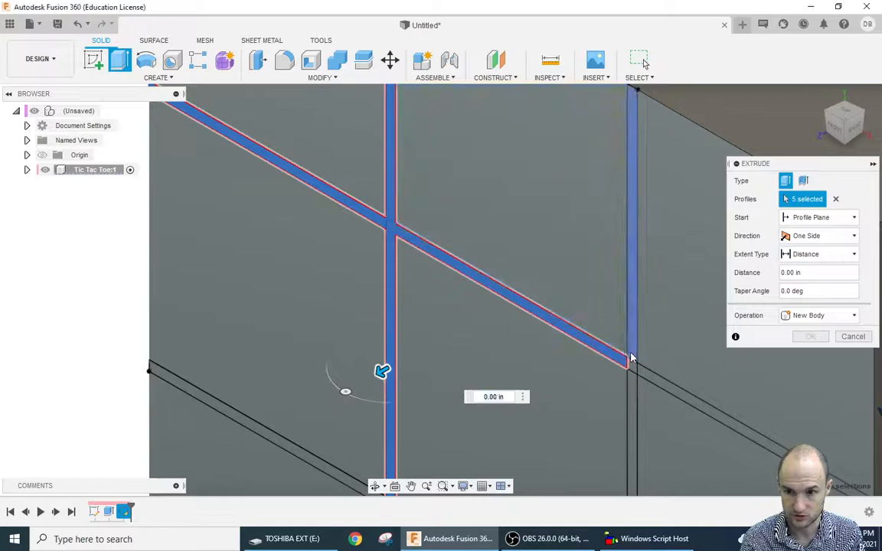
left_click(632, 358)
left_click(631, 367)
left_click(648, 376)
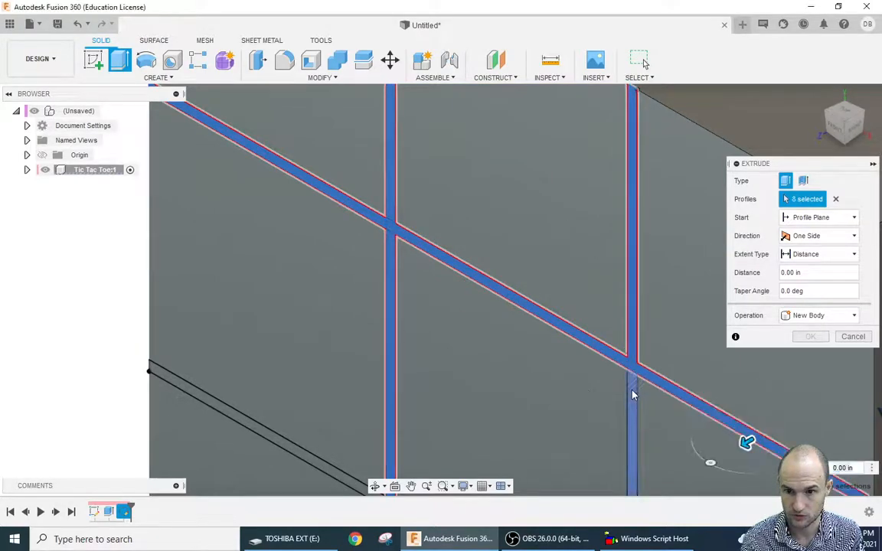
left_click(633, 394)
- Add the remaining strip profiles around the two lower crossings, so the extrusion covers the entire grid
scroll(560, 398, "down", 3)
middle_click_drag(536, 394, 490, 219)
left_click(420, 310)
left_click(412, 304)
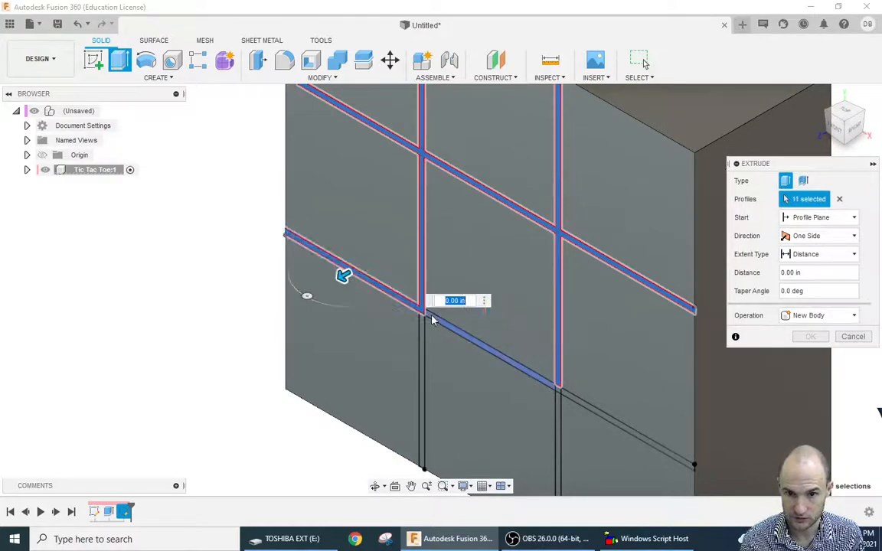
left_click(432, 321)
left_click(422, 326)
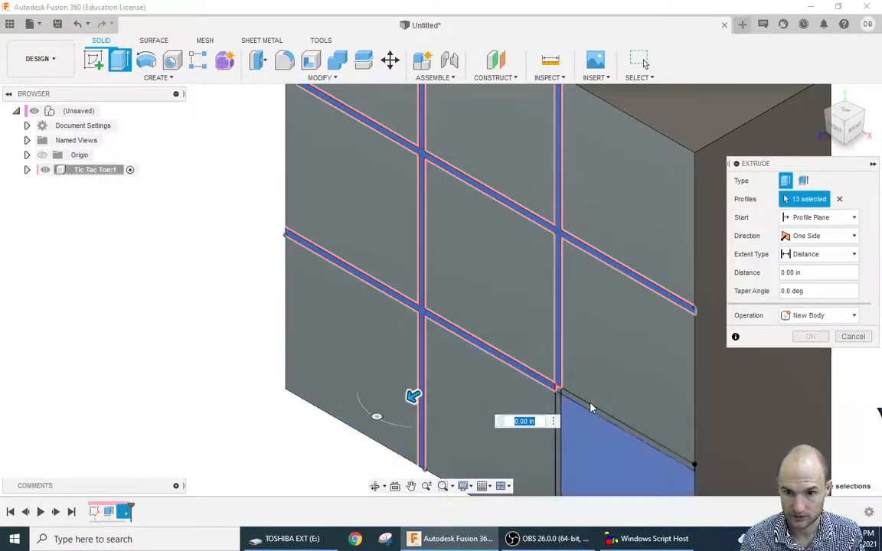
left_click(576, 402)
left_click(560, 407)
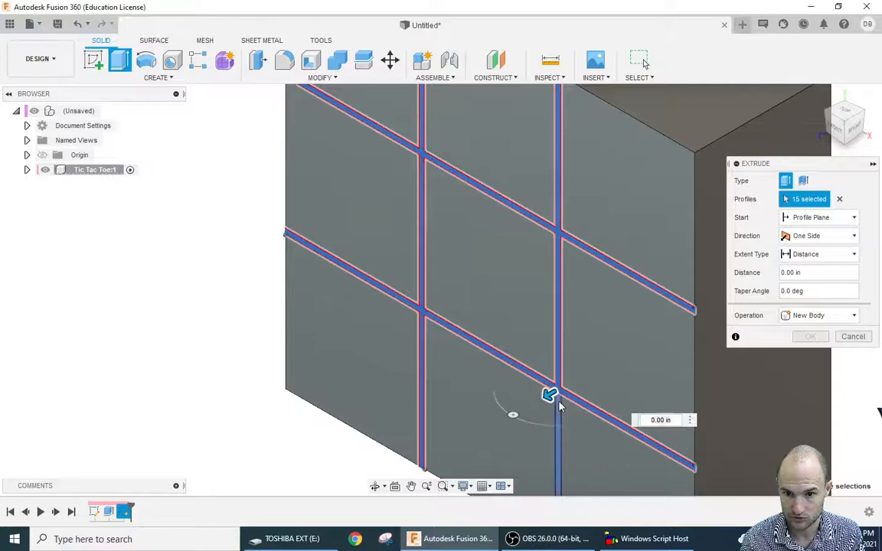
- Cut the selected grid strips into the block with an extrusion distance of -1/16 in
left_click(588, 366)
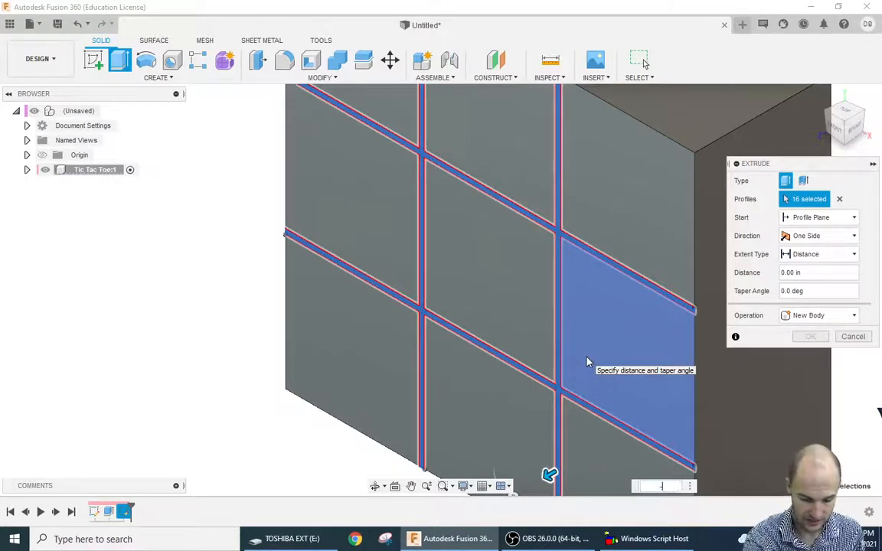
type("-1/16")
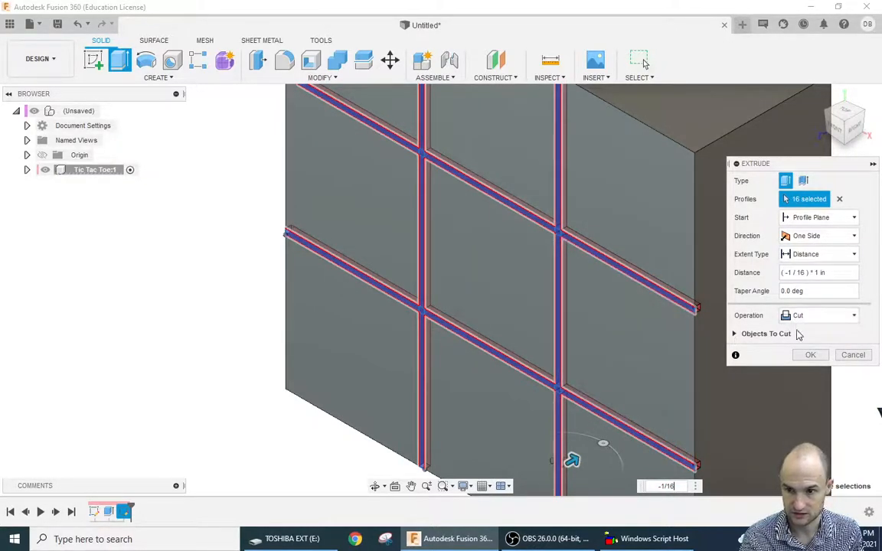
left_click(810, 355)
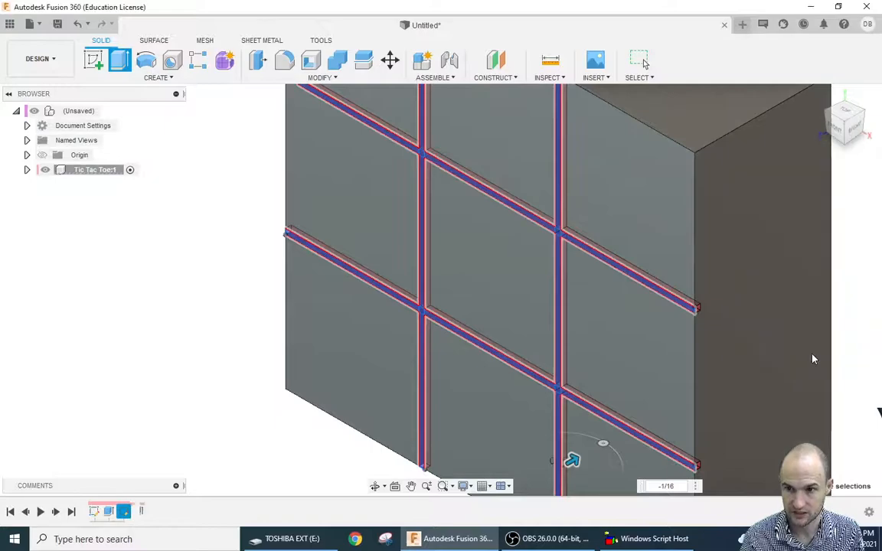
- Start a new sketch on the upper-left square of the board's front face
scroll(736, 409, "down", 5)
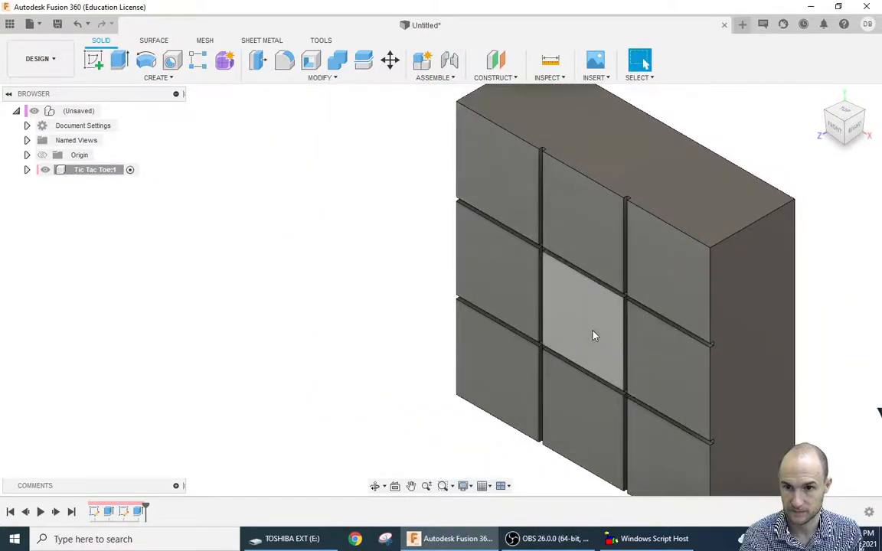
left_click(93, 60)
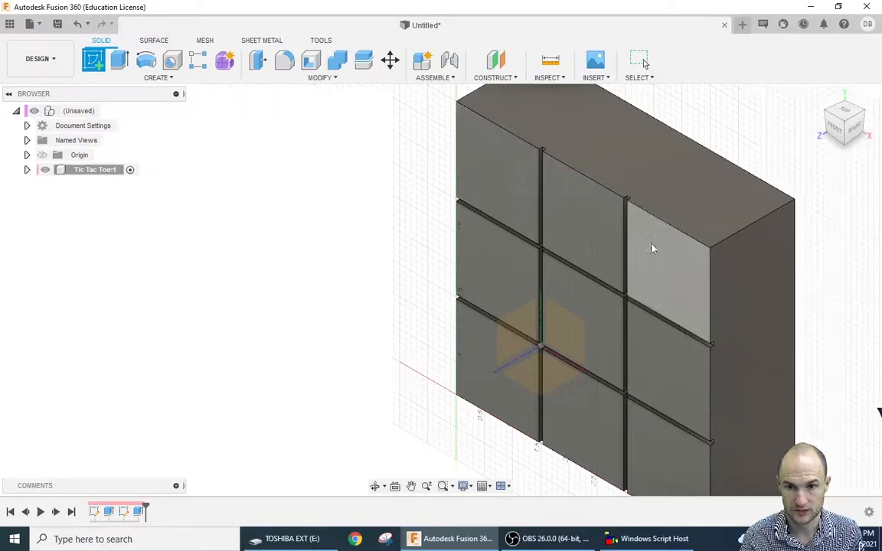
left_click(498, 197)
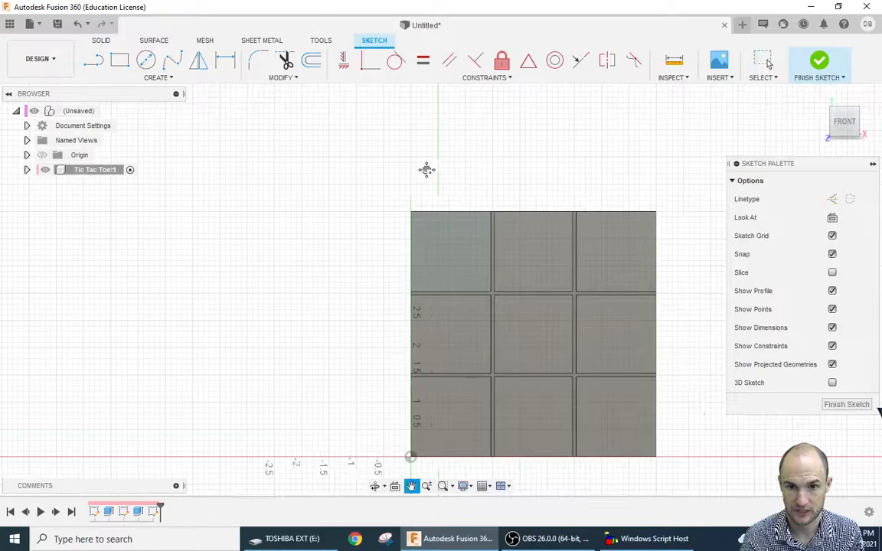
- Place a sketch point at the center of the upper-left square, aligned with its edge midpoints
left_click(158, 79)
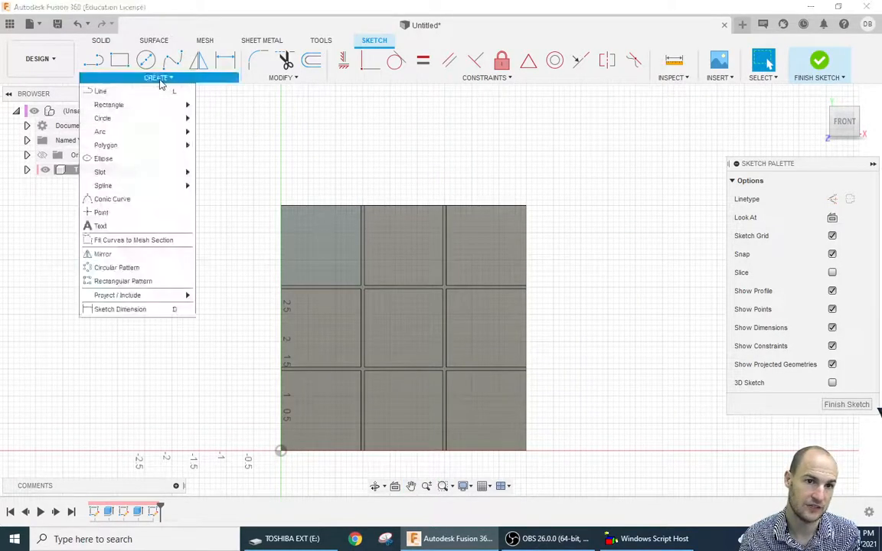
left_click(101, 212)
left_click(321, 206)
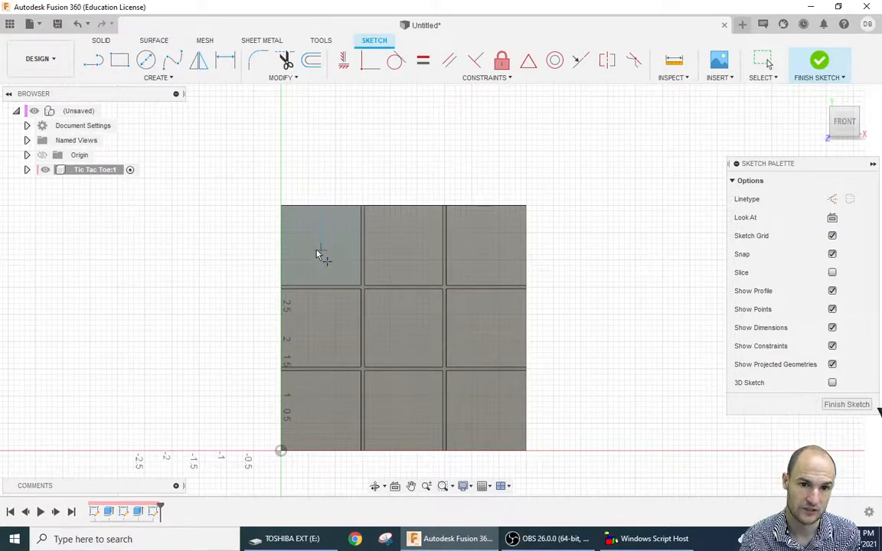
left_click(321, 245)
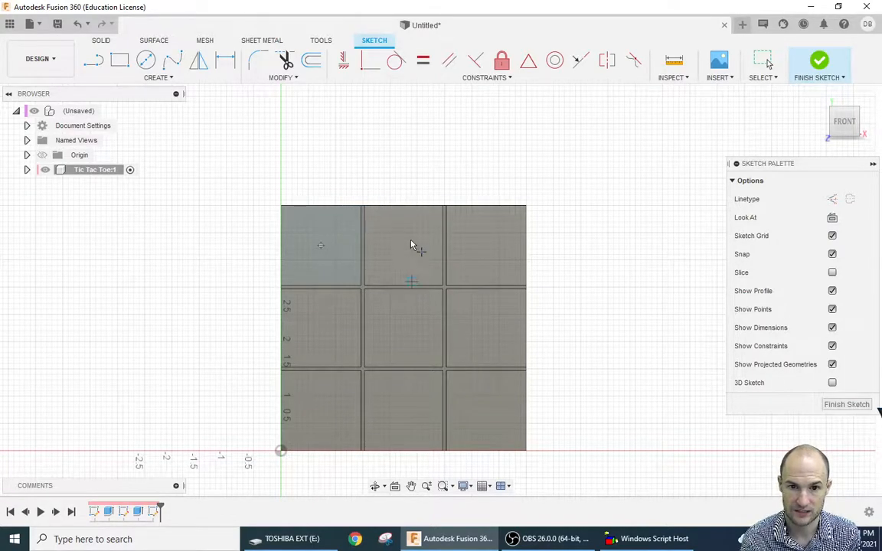
- Project the faces of the other eight squares into the sketch, with the projection link kept on
left_click(170, 78)
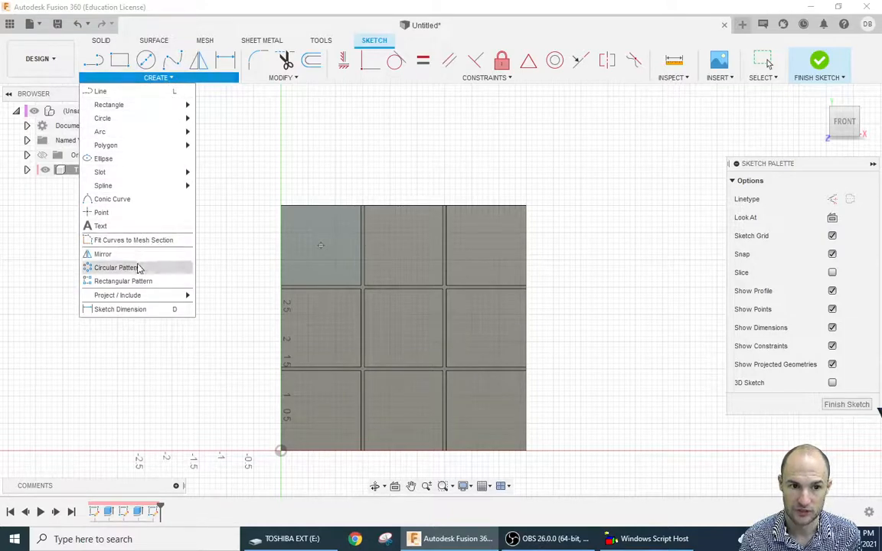
mouse_move(120, 301)
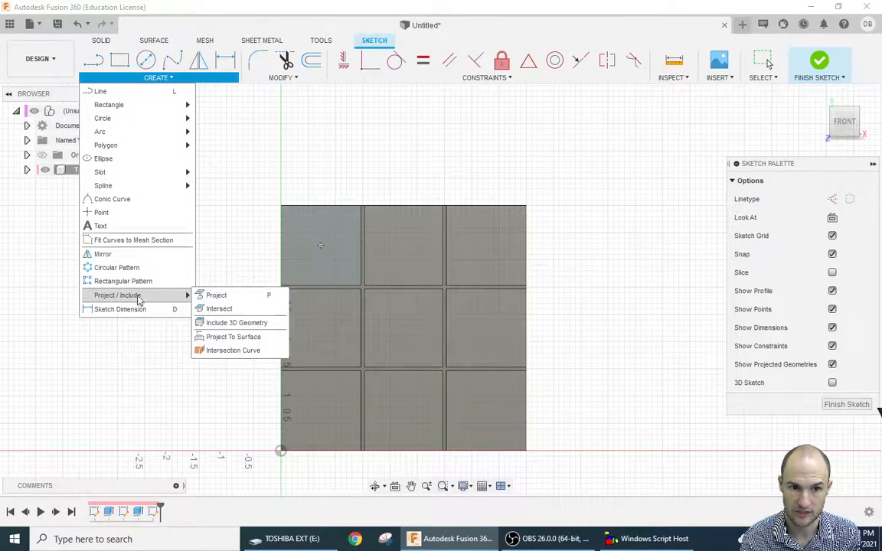
left_click(234, 297)
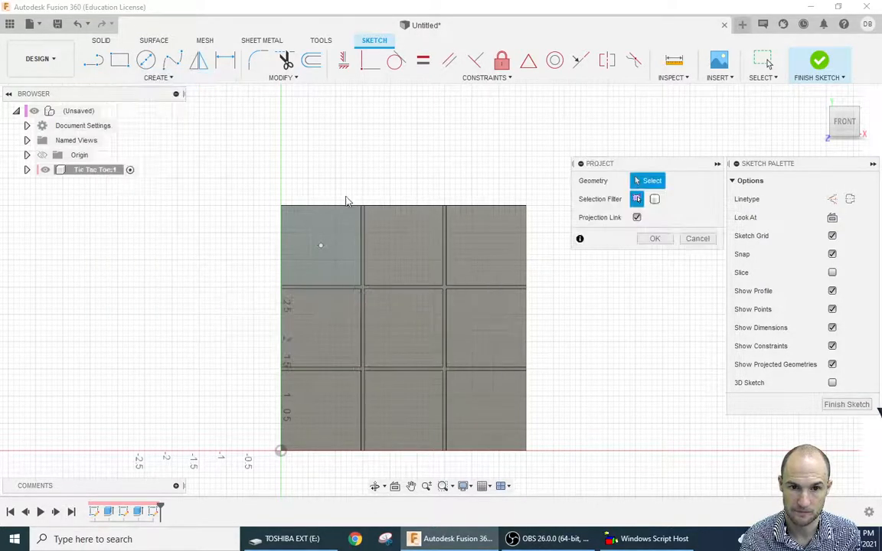
left_click(409, 240)
left_click(469, 244)
left_click(441, 317)
left_click(402, 328)
left_click(325, 319)
left_click(325, 410)
left_click(398, 409)
left_click(497, 429)
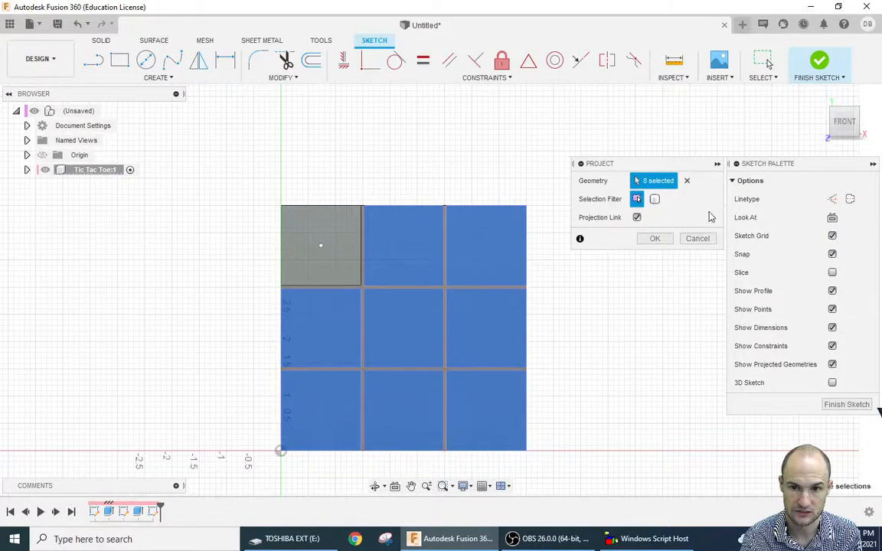
left_click(655, 239)
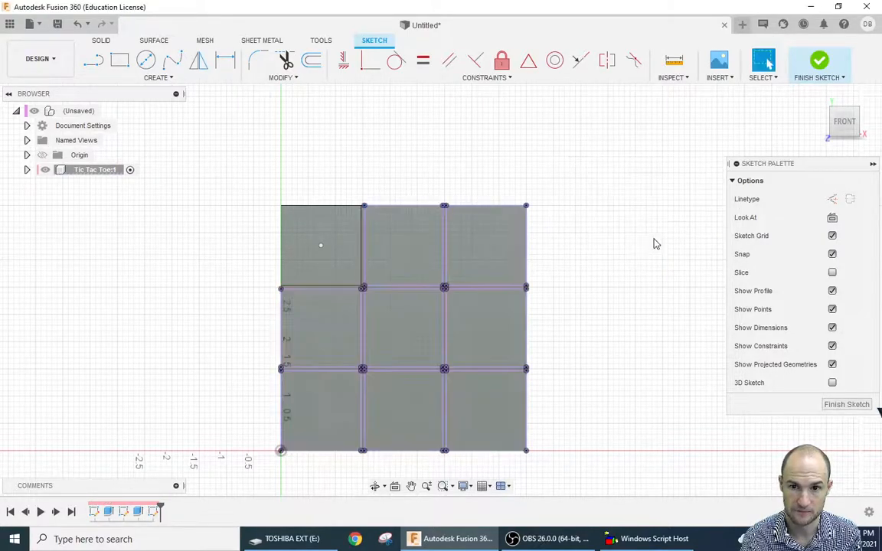
- Place sketch points at the centers of the two remaining top-row squares and all three middle-row squares
left_click(158, 78)
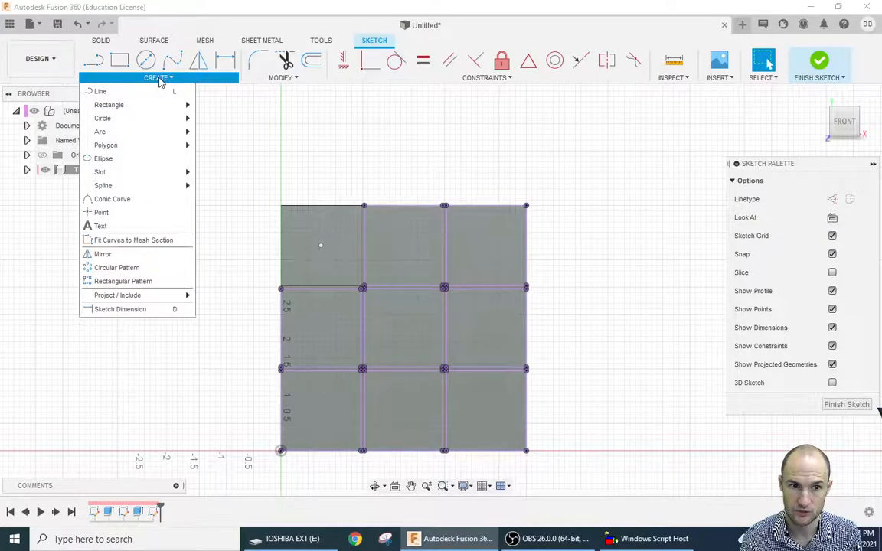
left_click(114, 213)
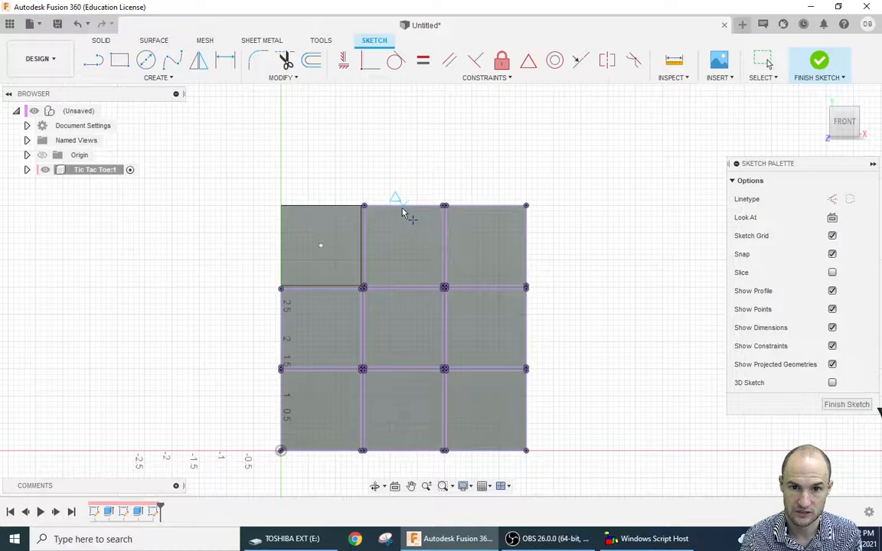
left_click(403, 246)
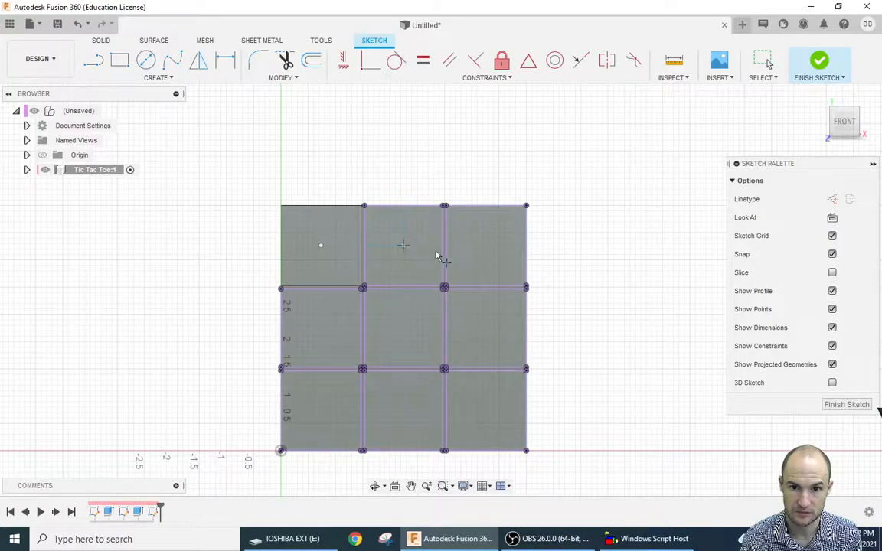
left_click(486, 246)
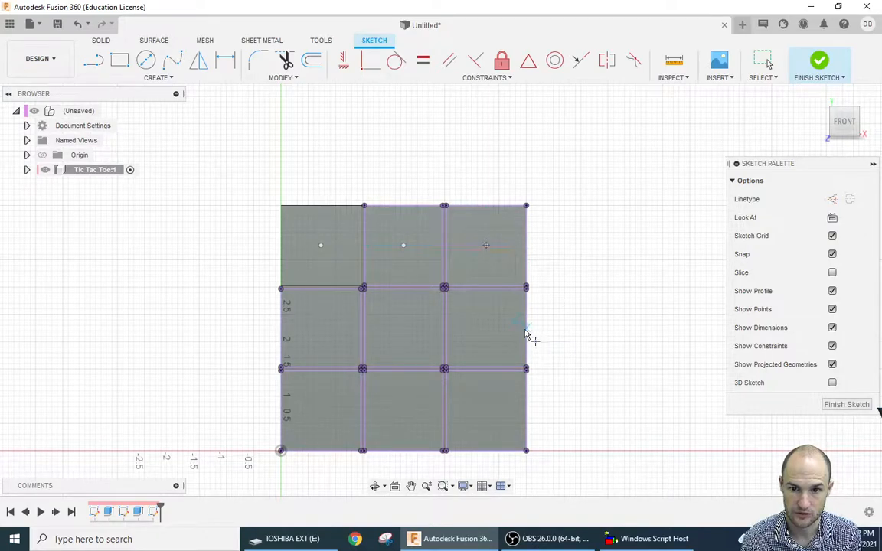
left_click(487, 328)
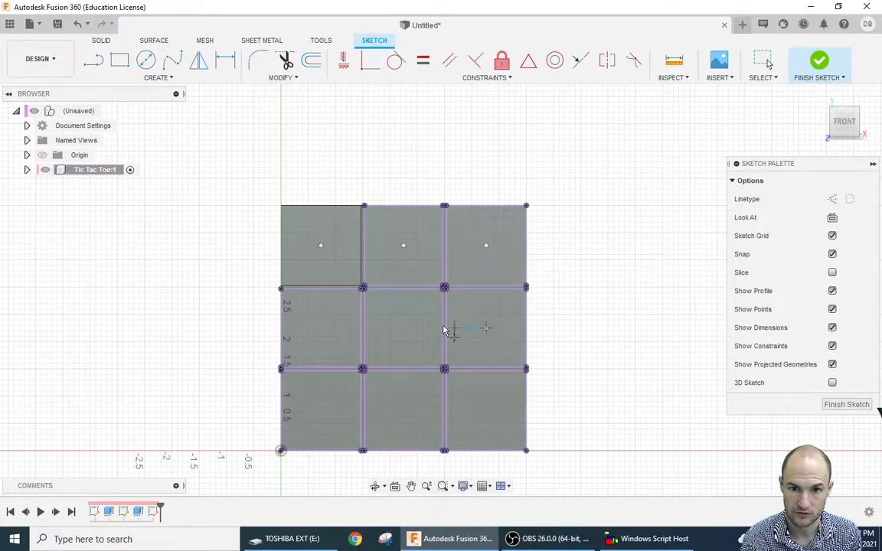
left_click(404, 328)
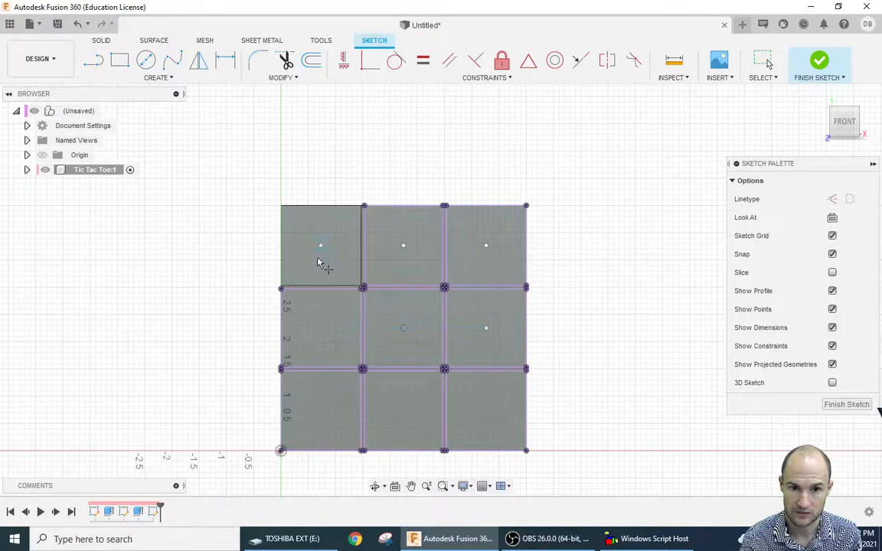
left_click(321, 328)
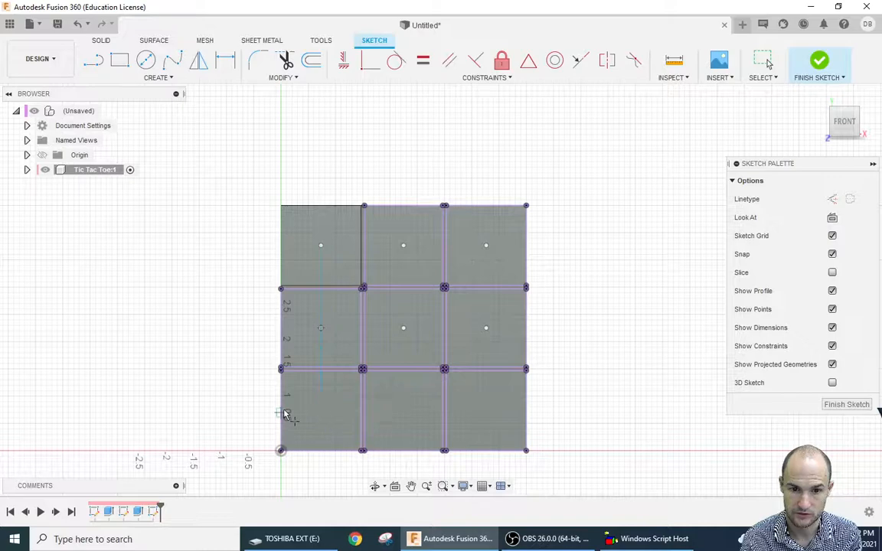
- Place sketch points at the centers of the three bottom-row squares and finish the sketch
left_click(321, 413)
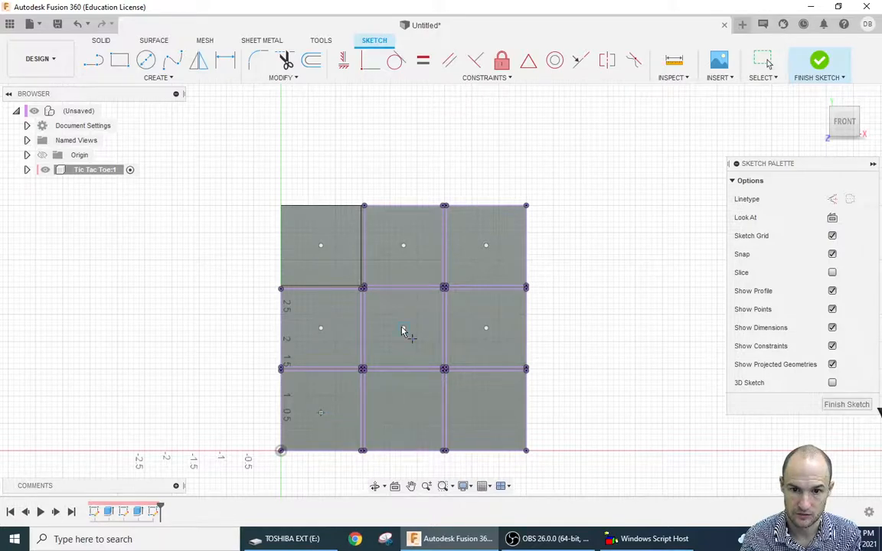
left_click(404, 414)
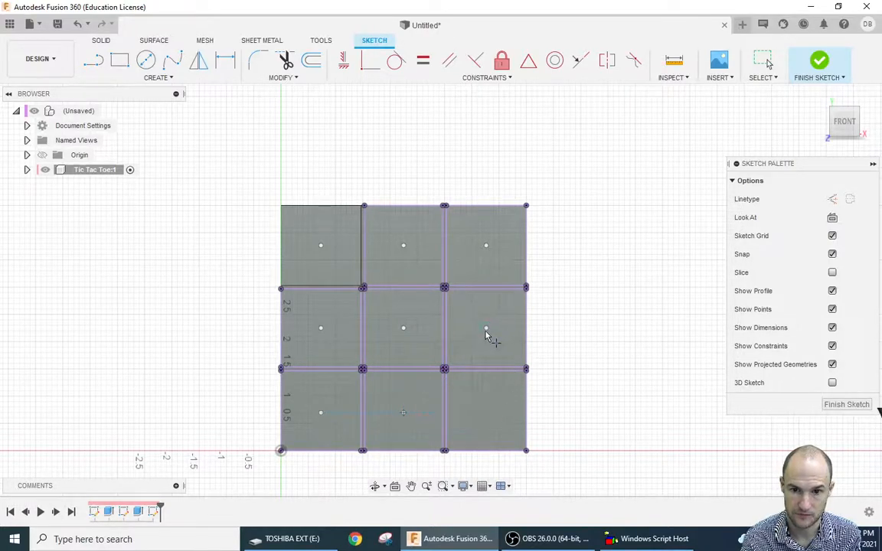
left_click(486, 413)
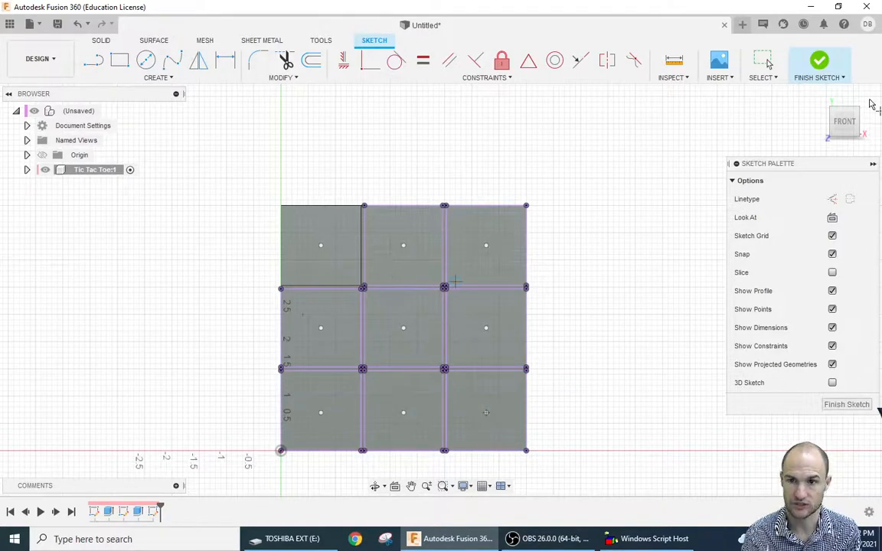
left_click(818, 62)
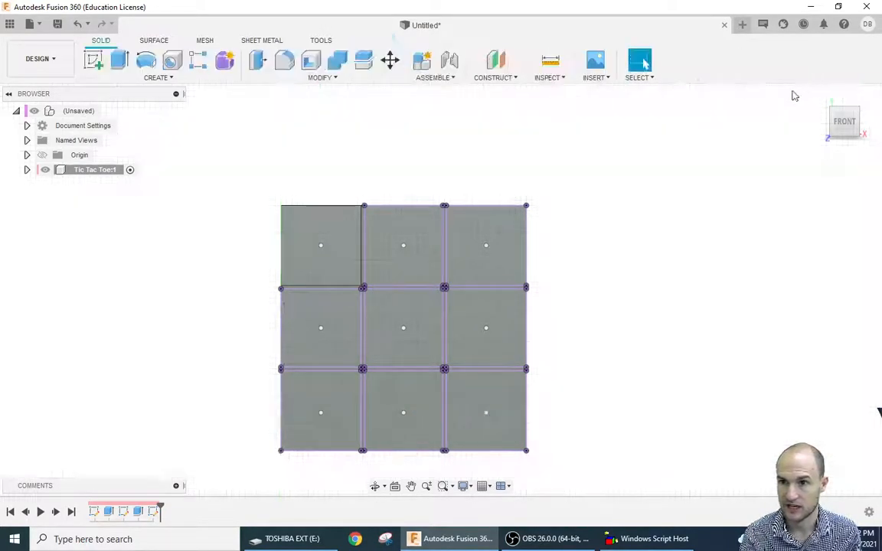
- Start a Hole feature placed on the center points of all nine squares
left_click(820, 95)
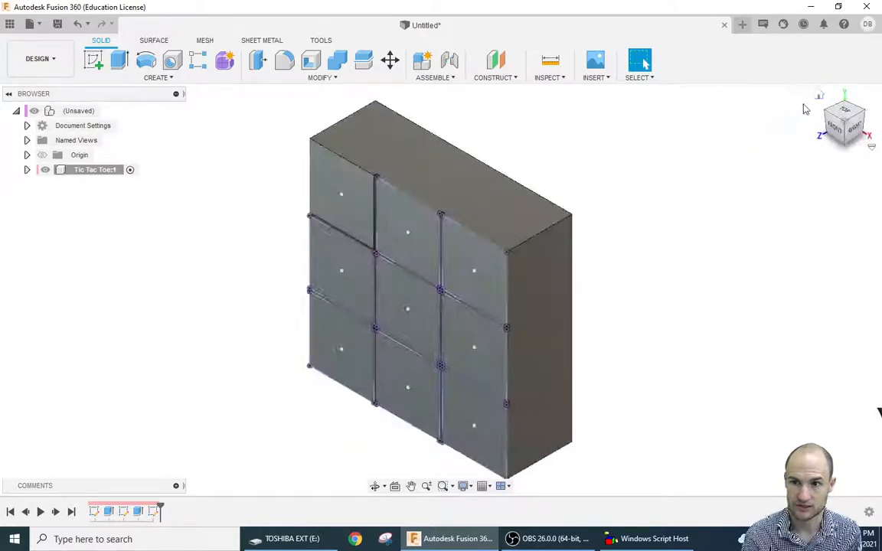
left_click(173, 61)
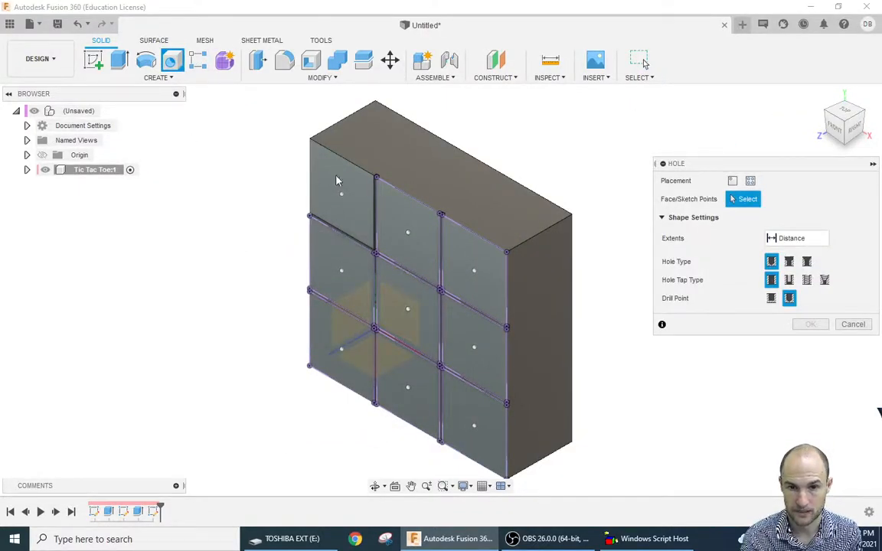
left_click(342, 196)
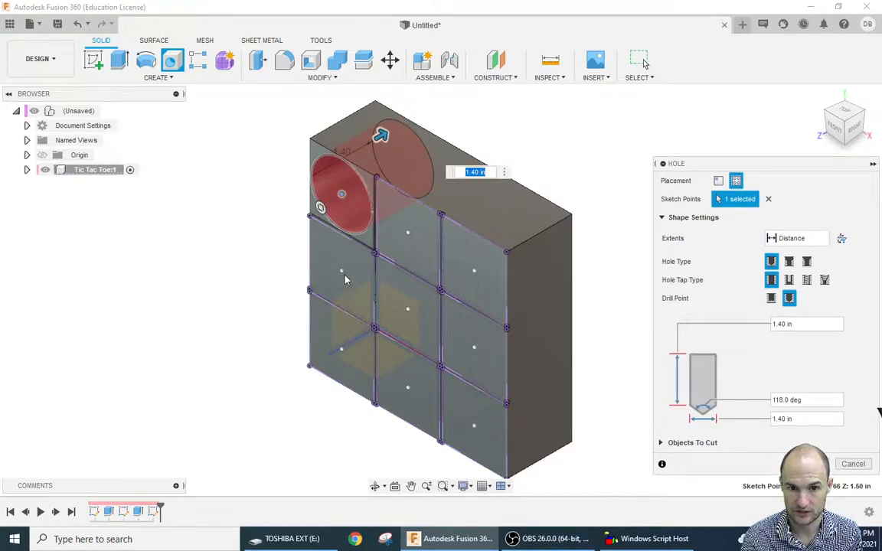
left_click(341, 271)
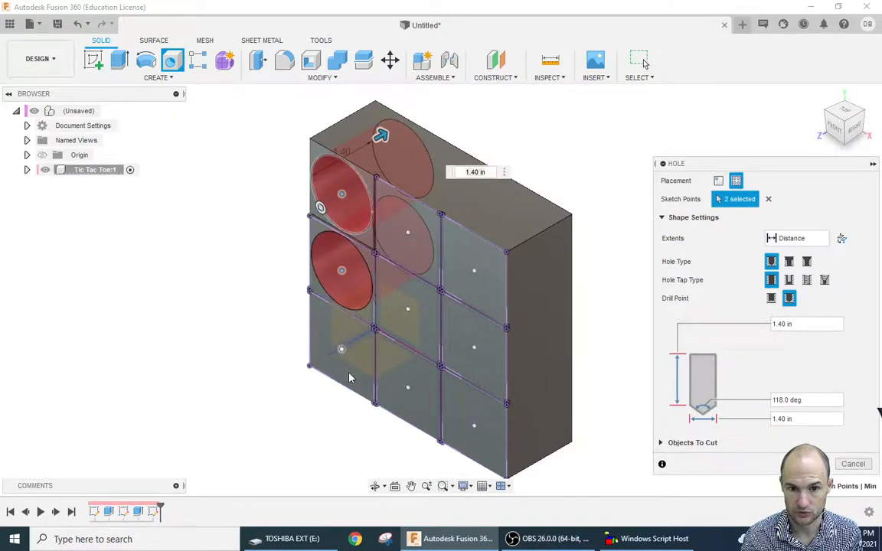
left_click(342, 350)
left_click(408, 386)
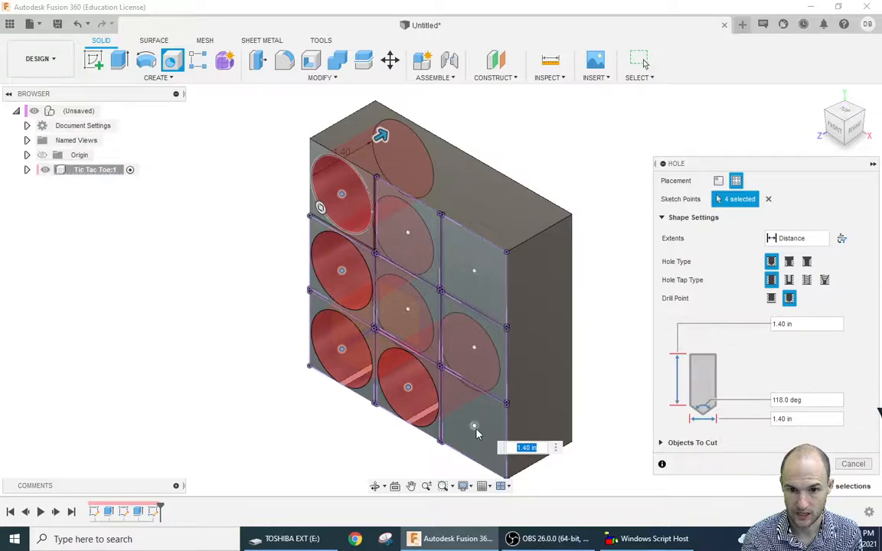
left_click(474, 426)
left_click(474, 348)
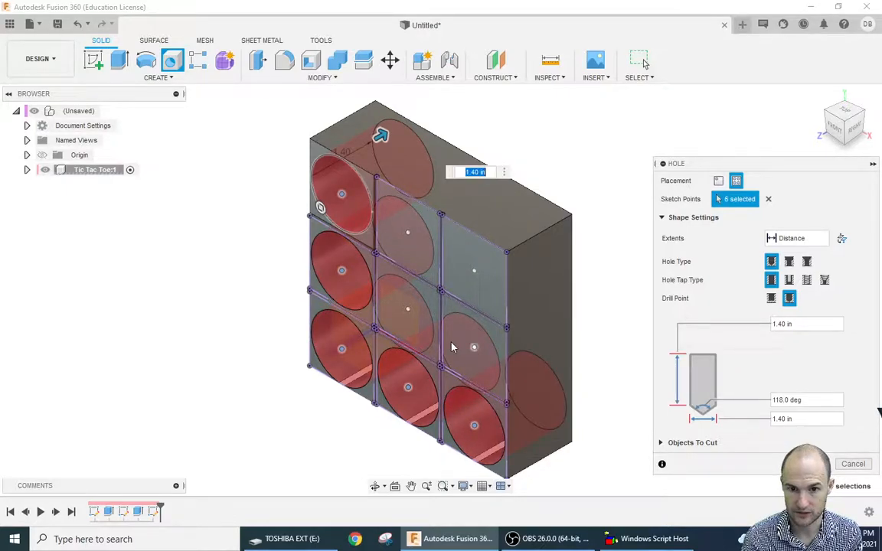
left_click(451, 348)
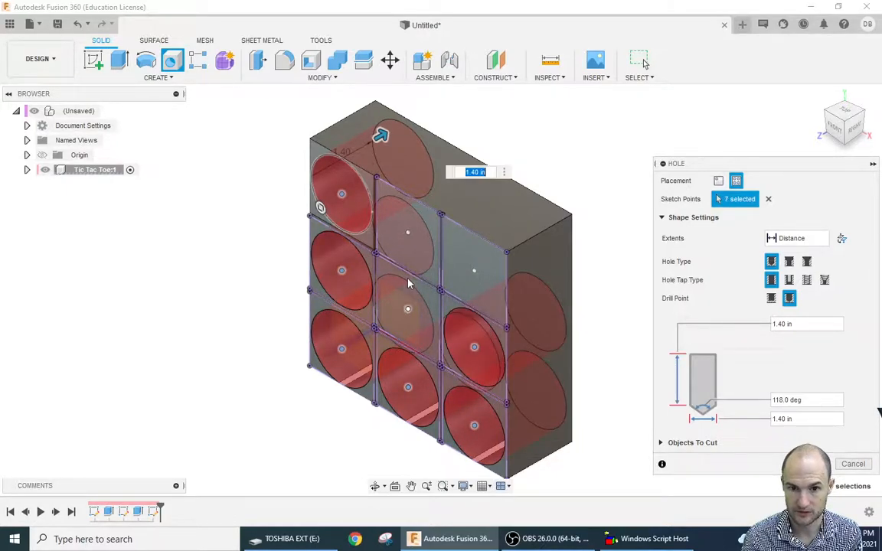
left_click(408, 232)
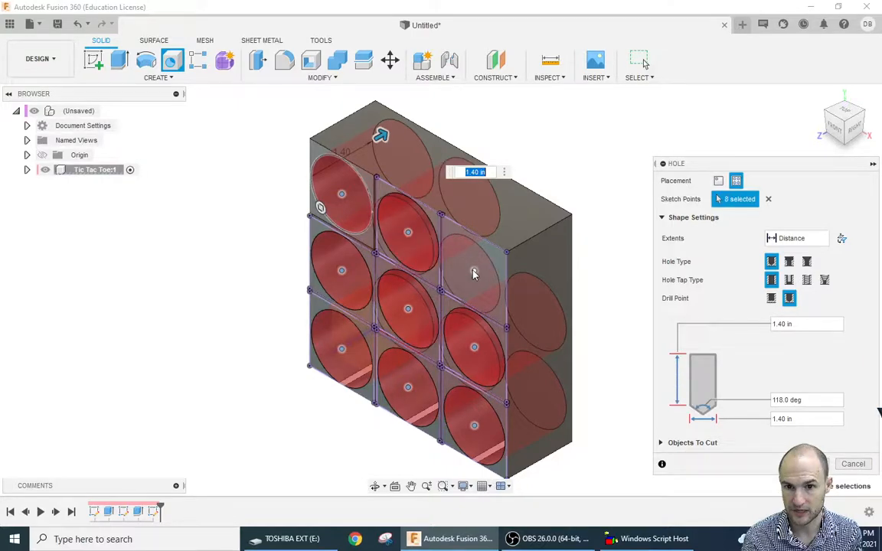
left_click(474, 272)
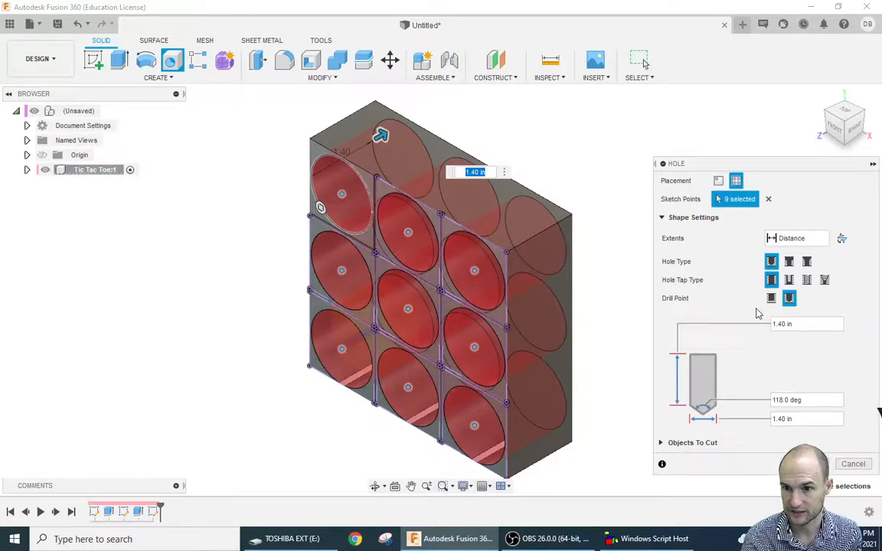
- Give the nine holes a flat drill point, a depth of 0.125 in and a diameter of 0.5 in, and create them
left_click(771, 298)
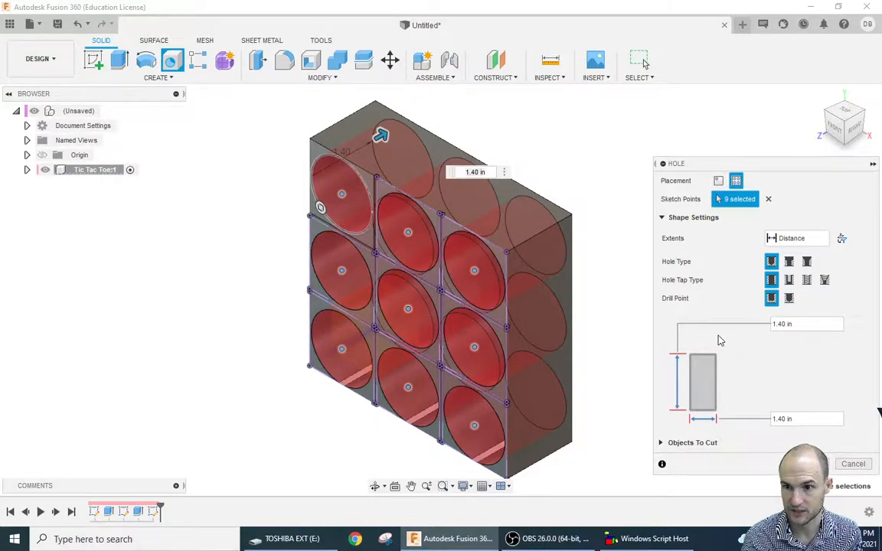
left_click(816, 324)
type(".125")
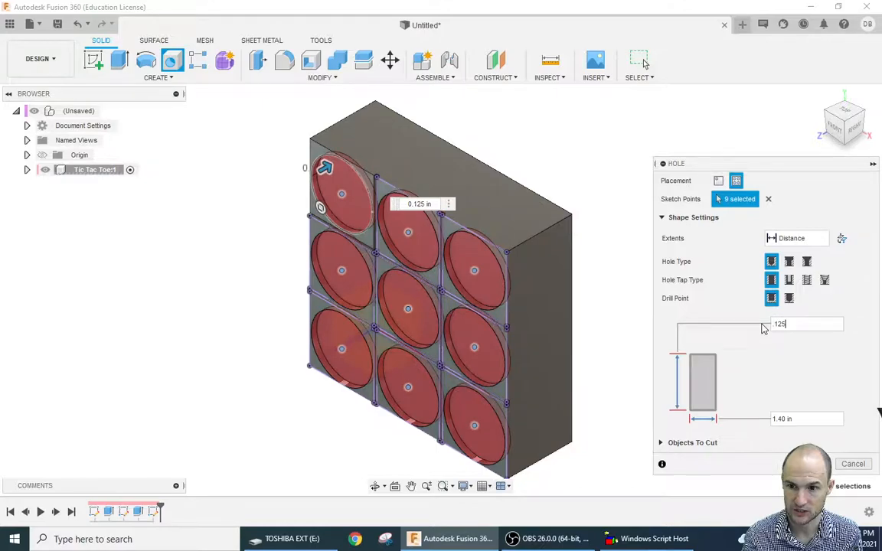
key("Tab")
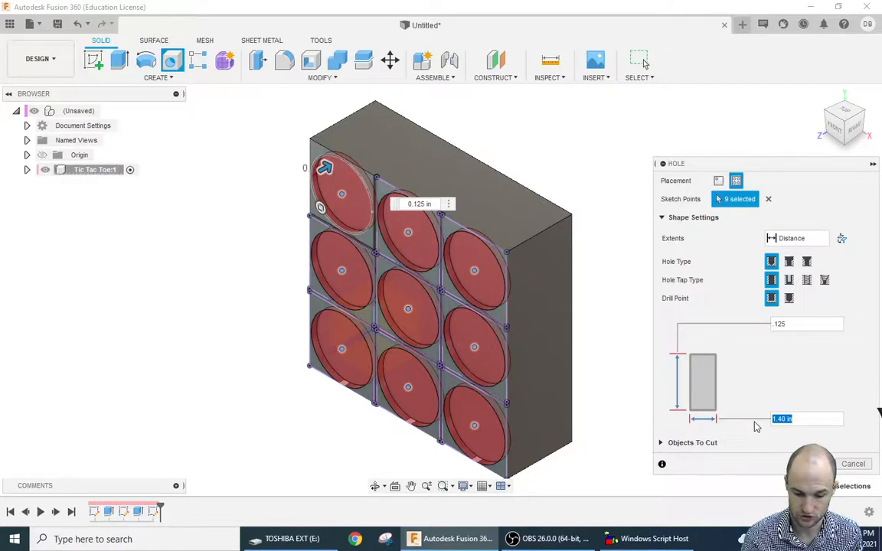
type(".5")
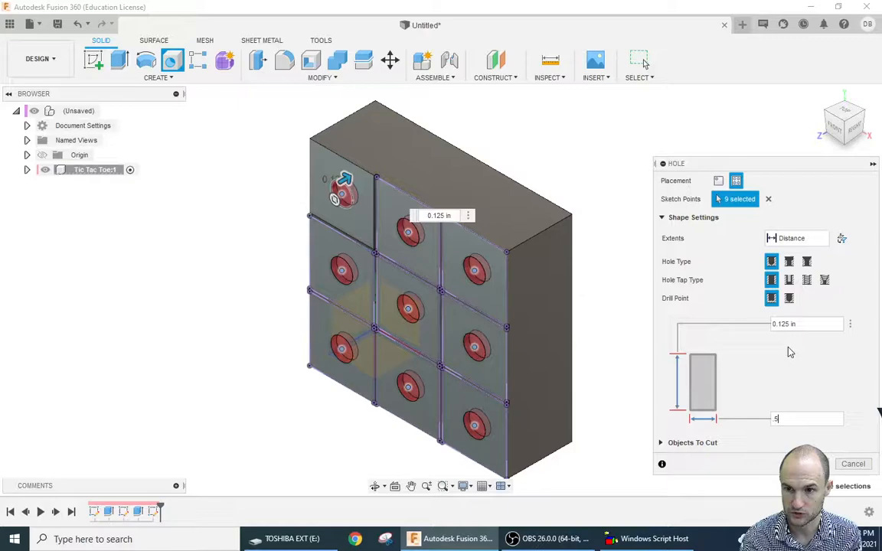
key("Return")
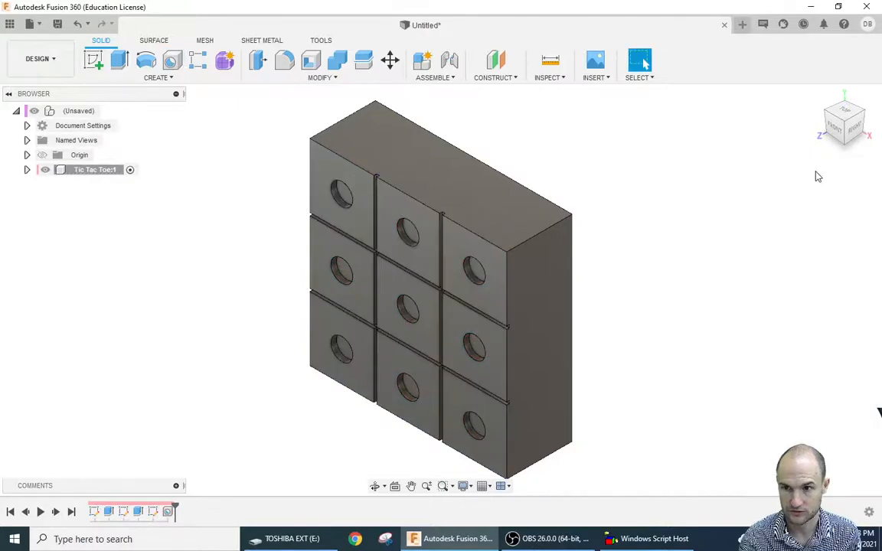
- Start a sketch on the block's back face and draw five horizontal lines across its full 4.5 in width
left_click(864, 110)
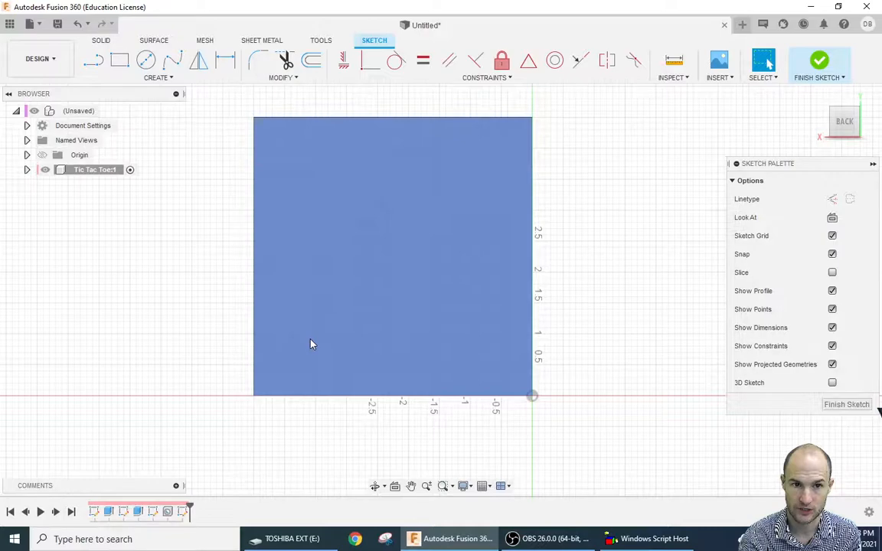
key("l")
left_click(253, 344)
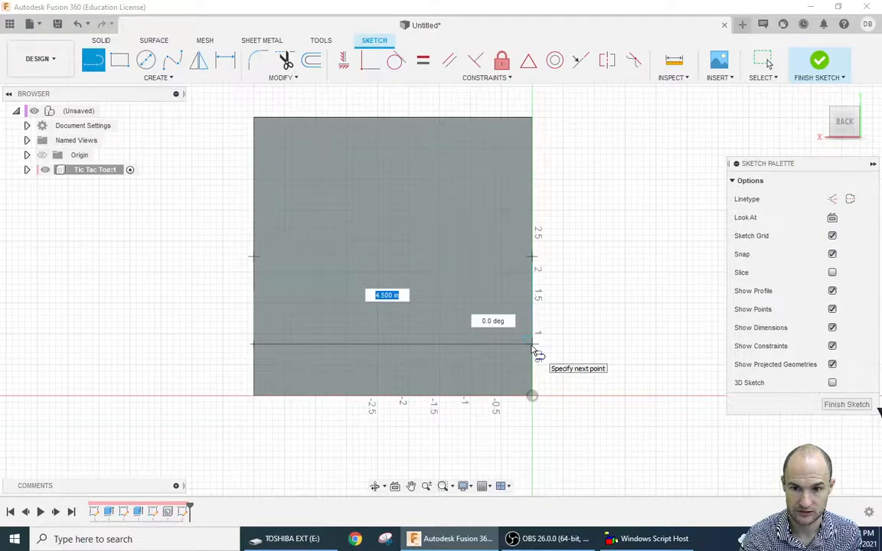
left_click(533, 345)
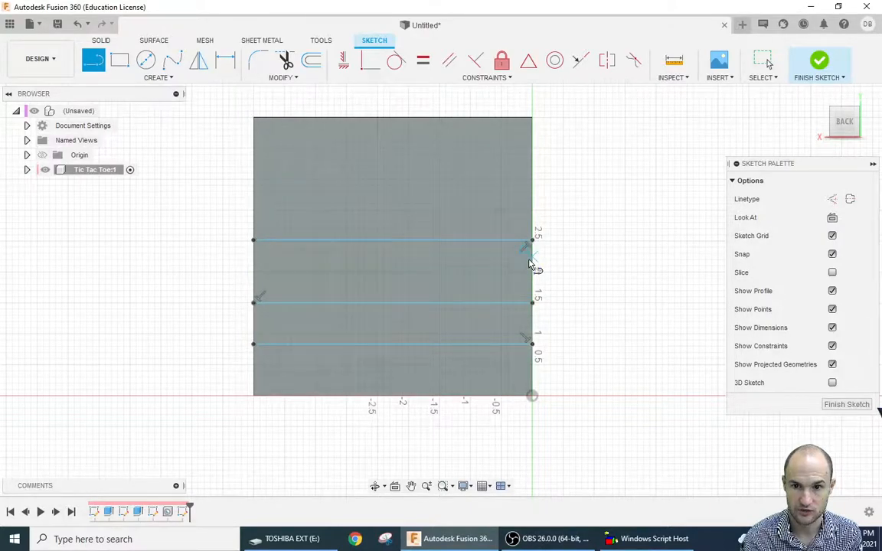
left_click(533, 200)
left_click(258, 203)
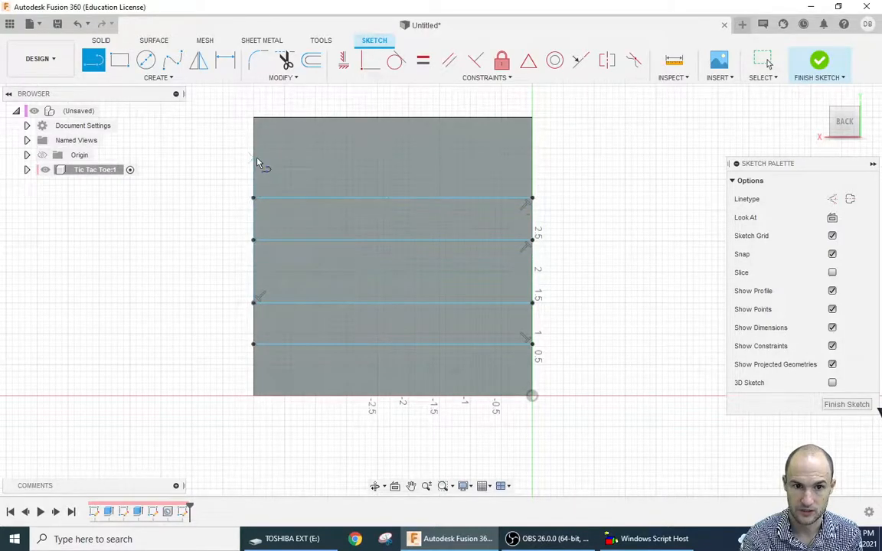
left_click(259, 162)
left_click(534, 162)
- Dimension the uppermost horizontal line 0.75 in below the top edge of the back face
left_click(220, 61)
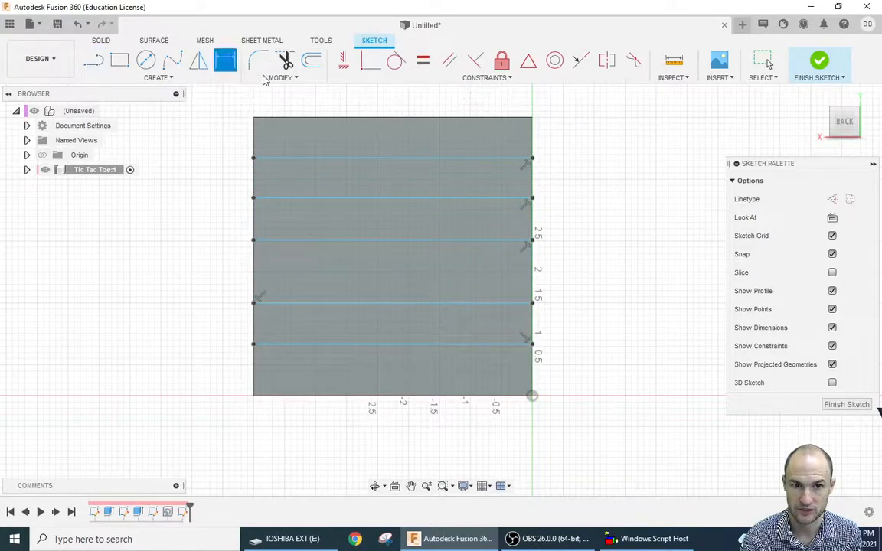
left_click(310, 119)
left_click(311, 161)
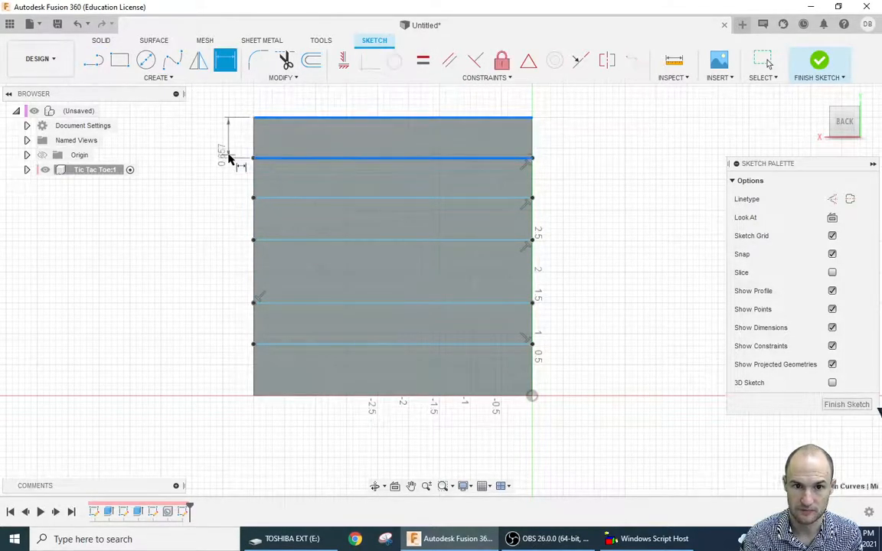
left_click(230, 156)
type(".75")
key("Return")
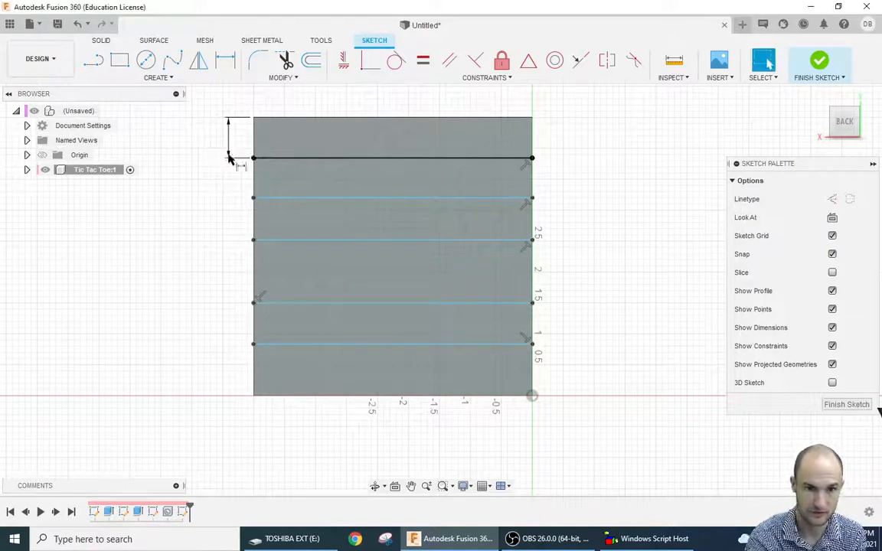
- Dimension the second and third horizontal lines at 0.75 in spacing, each measured from the line above
left_click(268, 164)
left_click(268, 197)
left_click(221, 201)
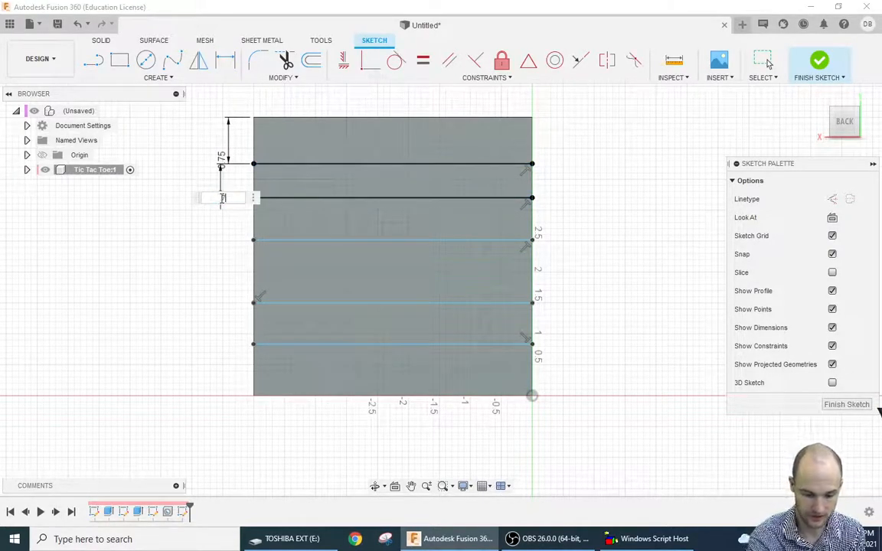
type(".75")
key("Return")
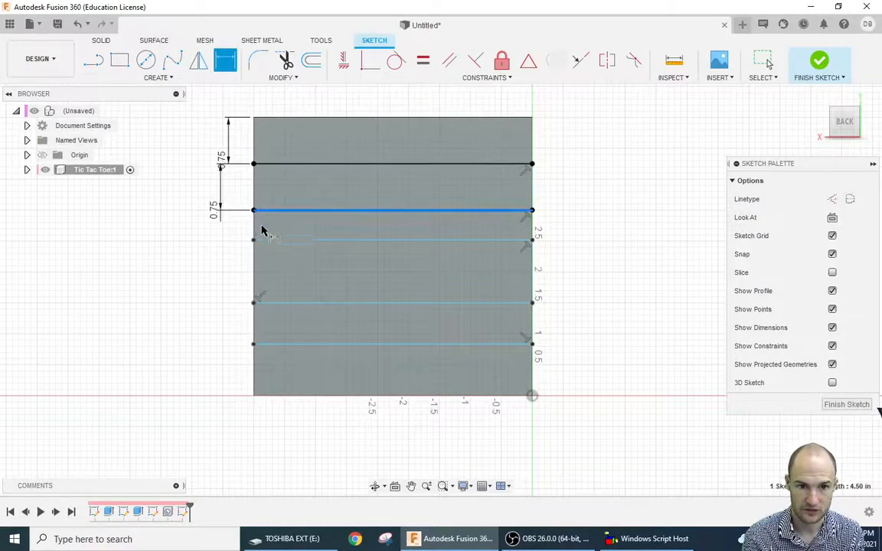
left_click(256, 240)
left_click(223, 240)
type(".5")
key("Return")
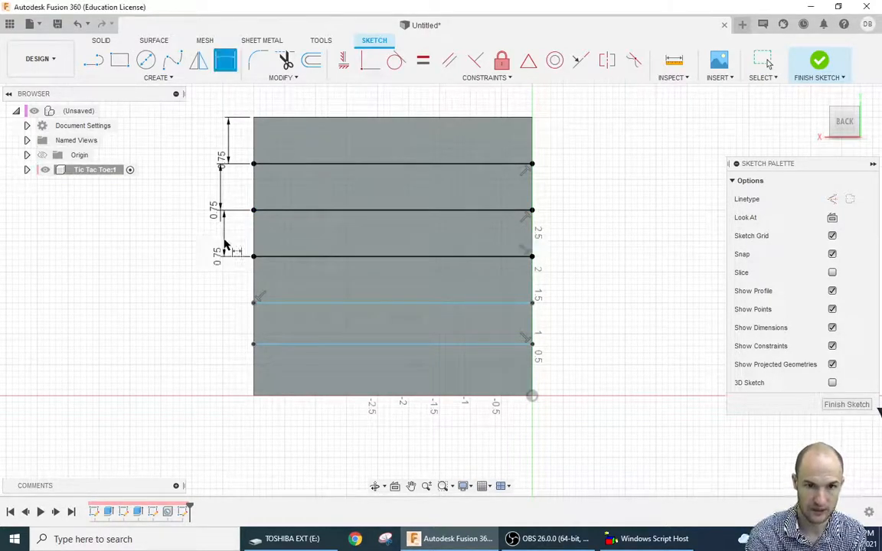
- Dimension the fourth and fifth horizontal lines at 0.75 in spacing, each measured from the line above
left_click(268, 257)
left_click(277, 304)
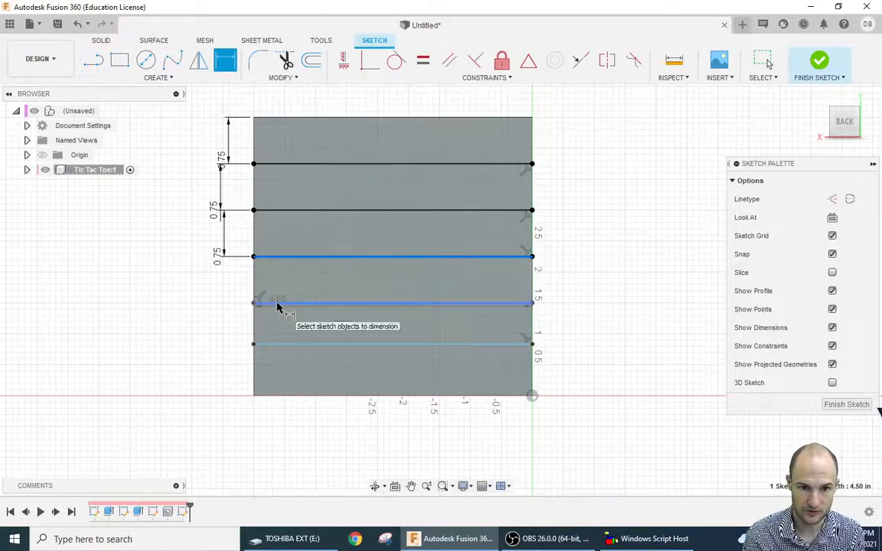
left_click(227, 299)
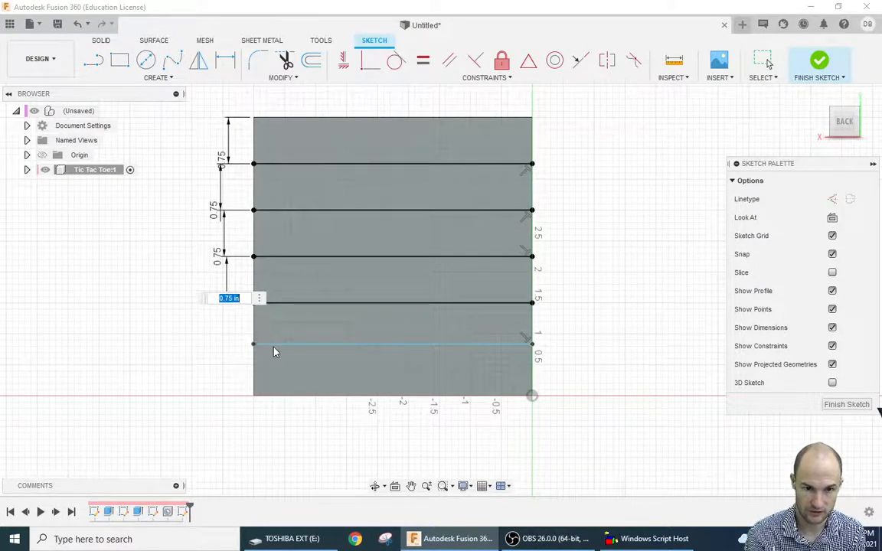
key("Return")
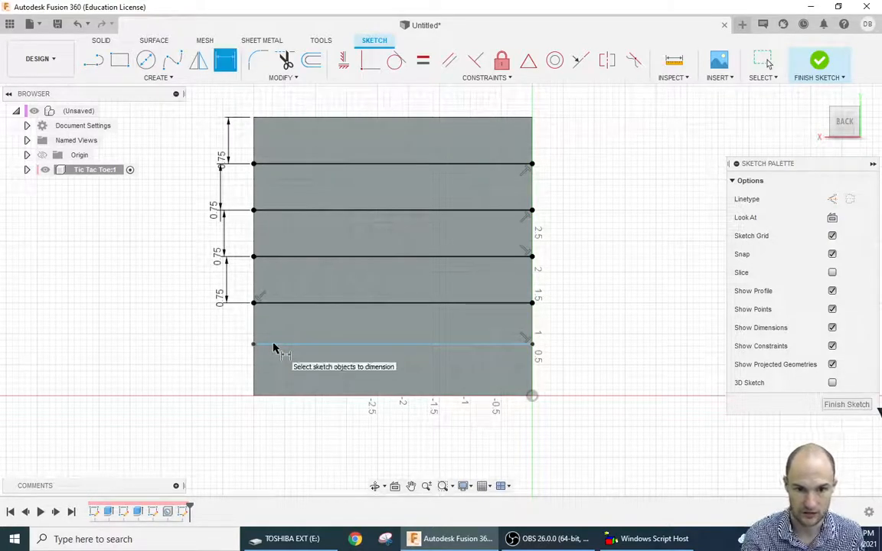
left_click(272, 305)
left_click(269, 346)
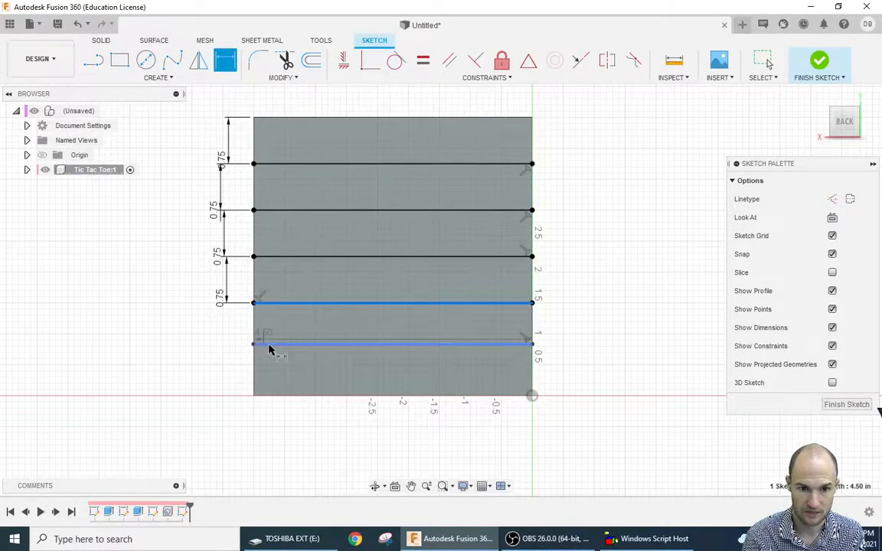
left_click(207, 338)
type("0.75")
key("Return")
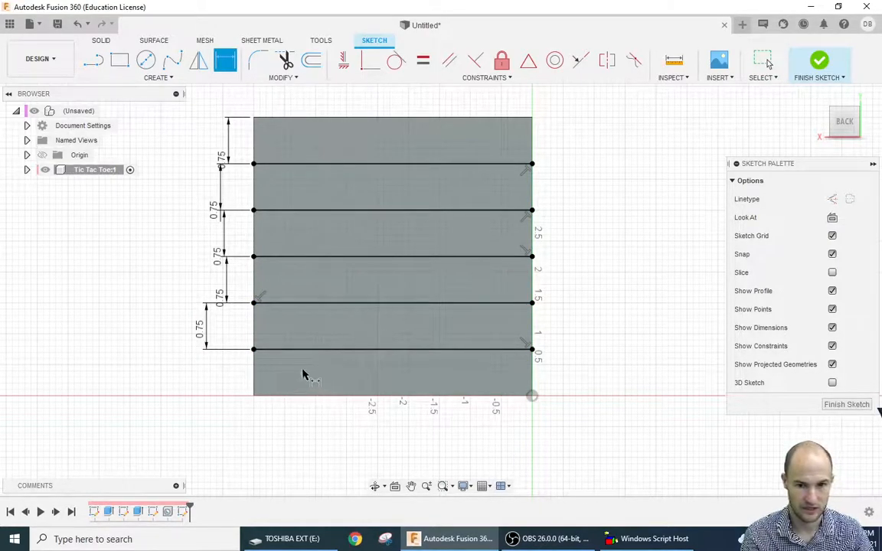
key("Escape")
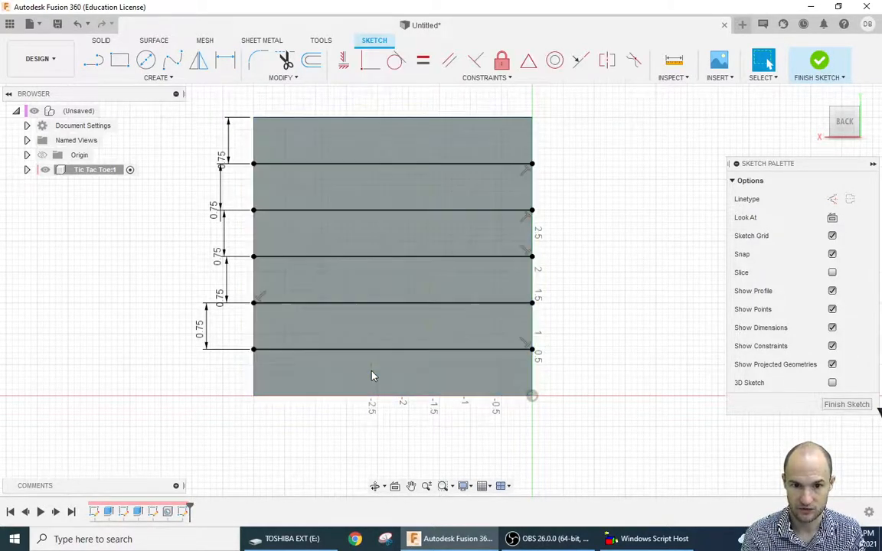
- Convert all five horizontal lines to construction lines
left_click(379, 350)
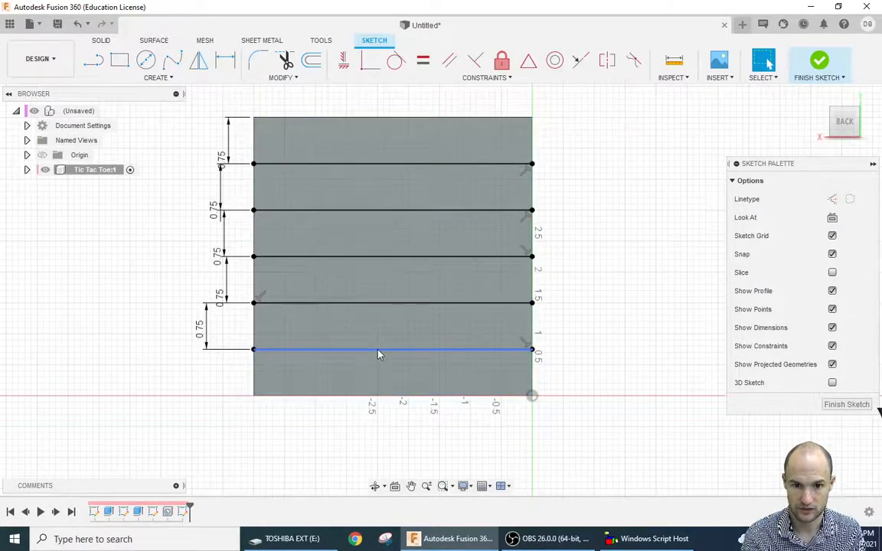
left_click(404, 304)
left_click(417, 256)
left_click(431, 210)
left_click(436, 166)
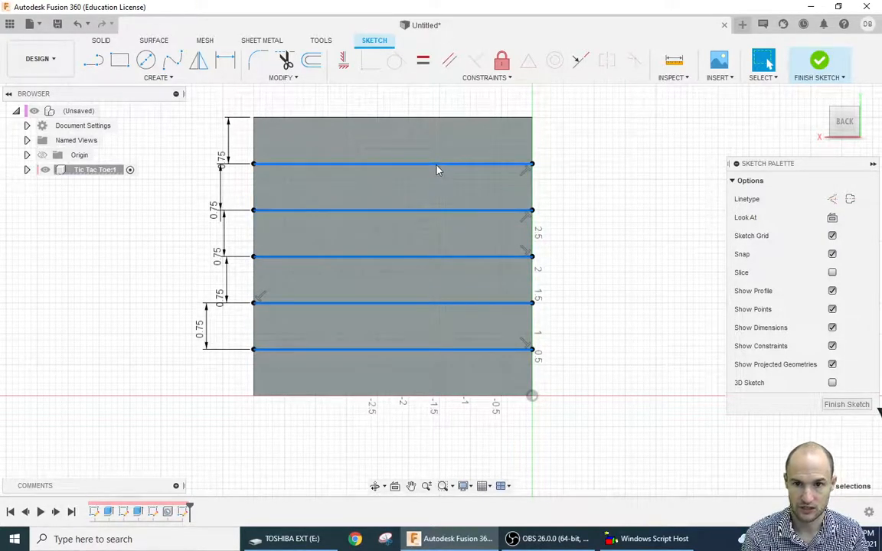
right_click(437, 170)
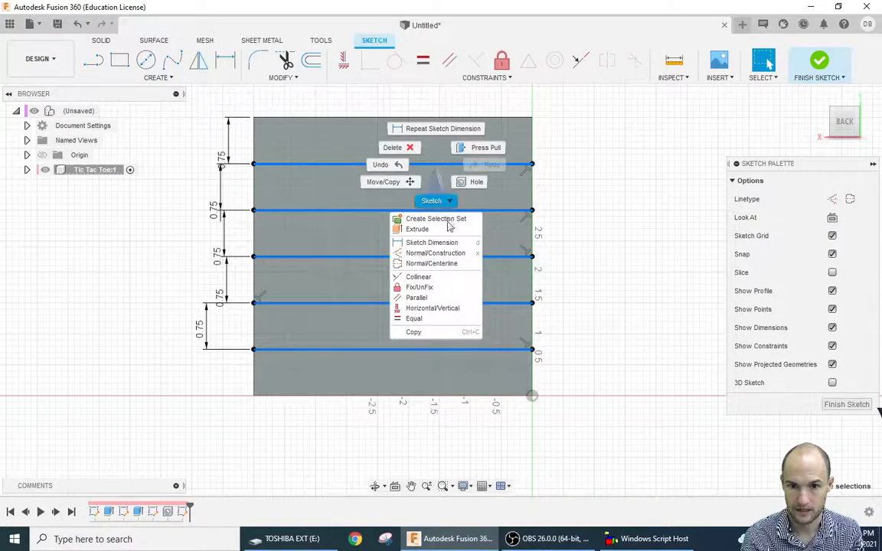
left_click(467, 254)
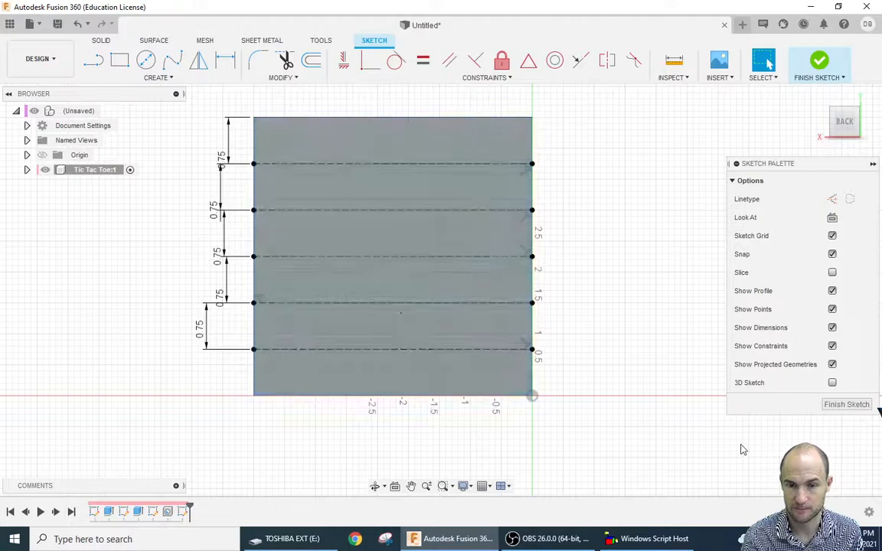
- Draw a vertical line from the midpoint of the back face's top edge to the midpoint of its bottom edge
left_click(94, 60)
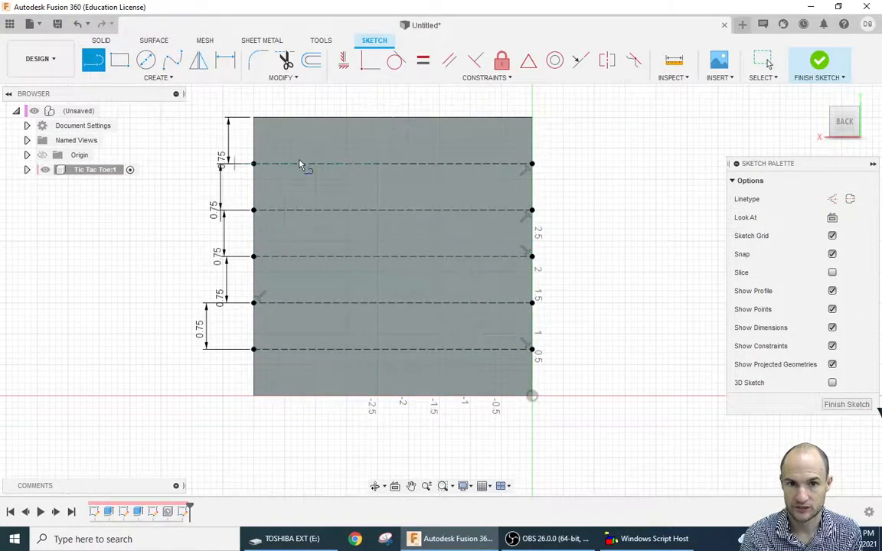
left_click(393, 118)
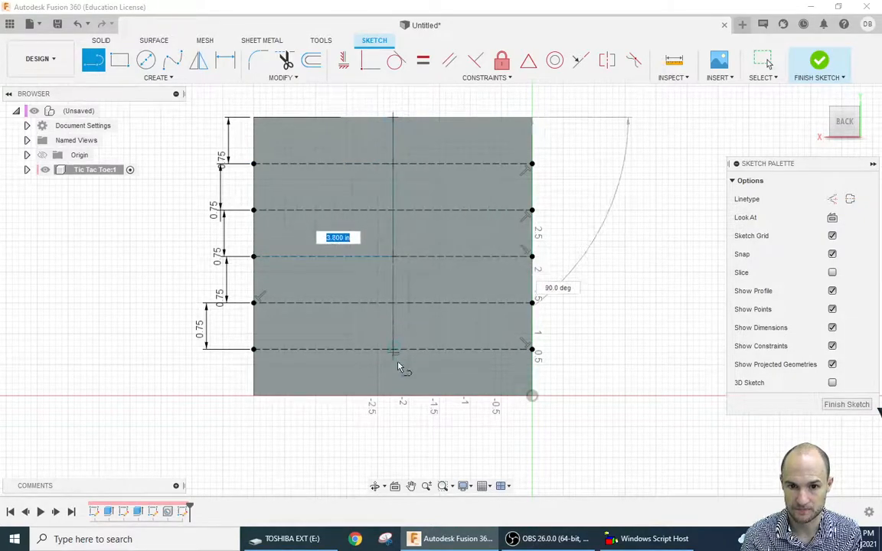
left_click(393, 396)
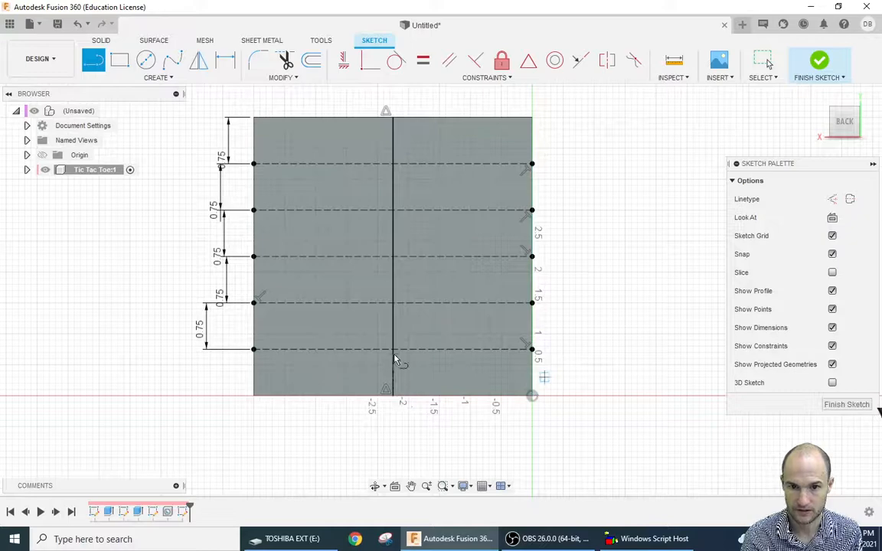
right_click(394, 360)
left_click(437, 356)
- Convert the vertical center line to a construction line
left_click(404, 366)
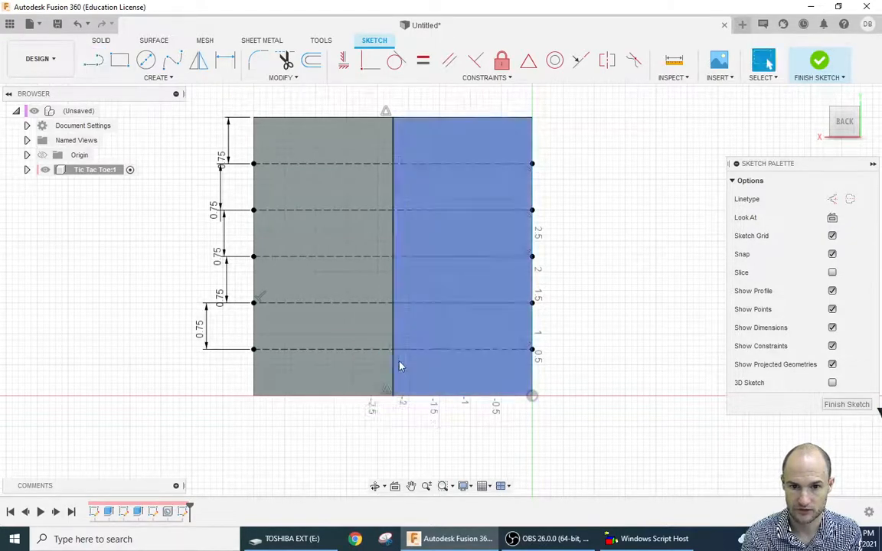
left_click(394, 364)
mouse_move(394, 362)
left_mouse_down()
mouse_move(455, 280)
mouse_move(396, 321)
left_mouse_up()
right_click(396, 321)
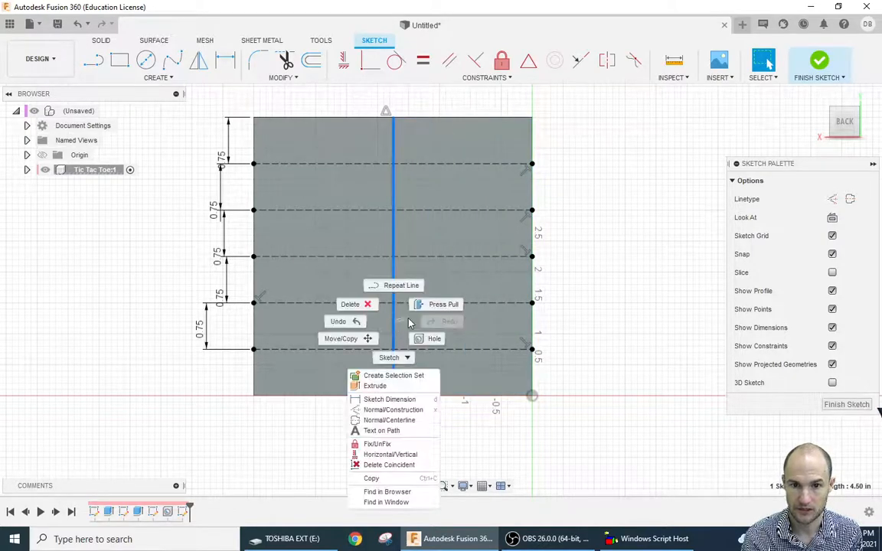
left_click(387, 410)
left_click(589, 455)
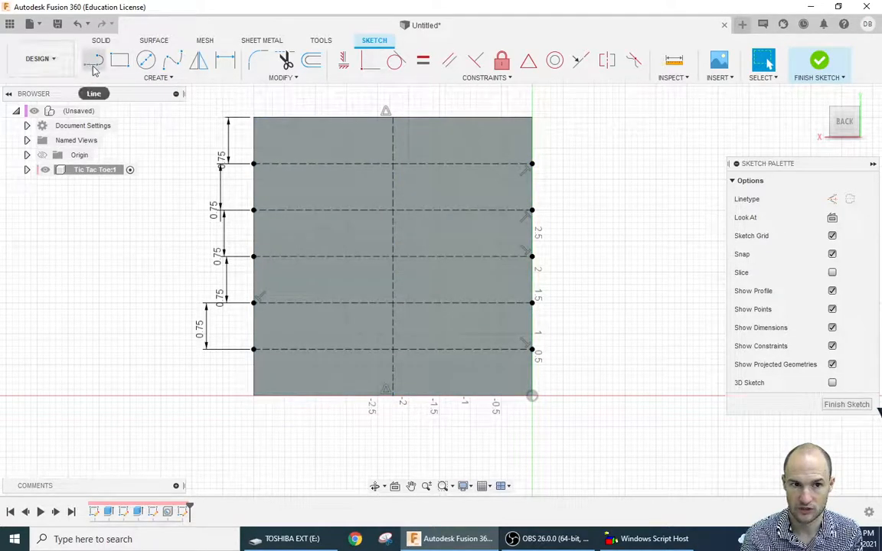
- Draw two slanted lines about 3.4 in long from the midpoint of the uppermost guide line down to both sides of the lowest guide line
left_click(93, 69)
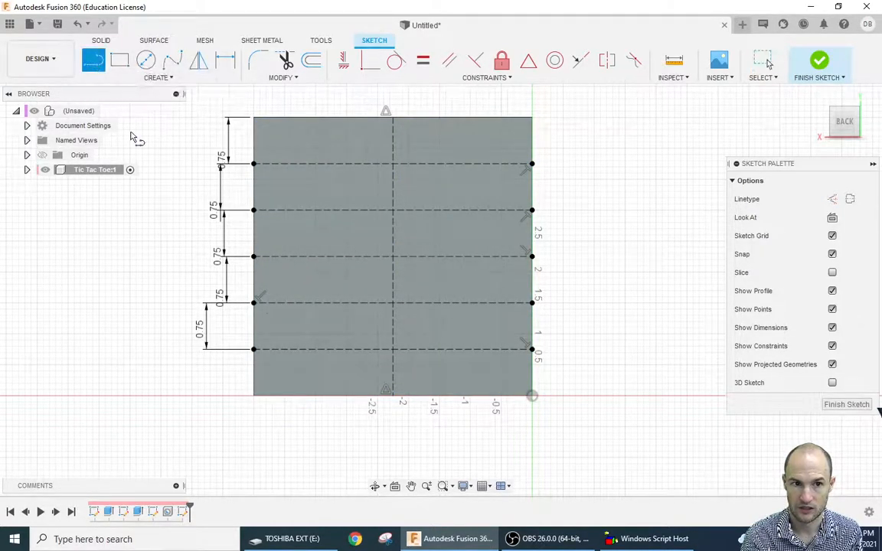
left_click(282, 350)
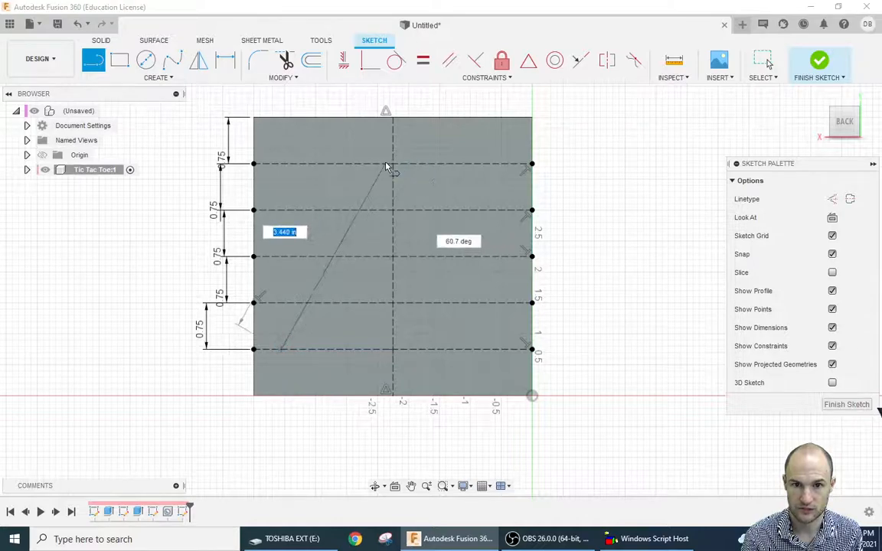
left_click(392, 164)
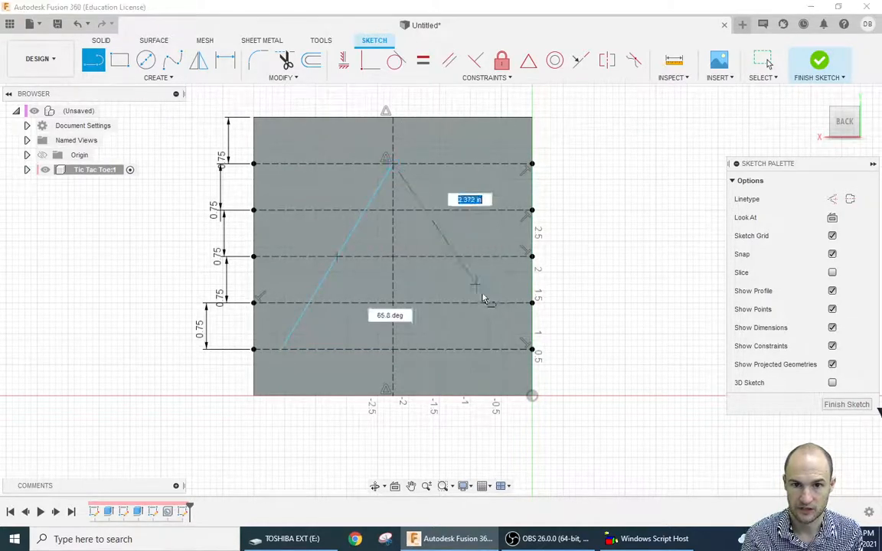
left_click(497, 350)
right_click(488, 323)
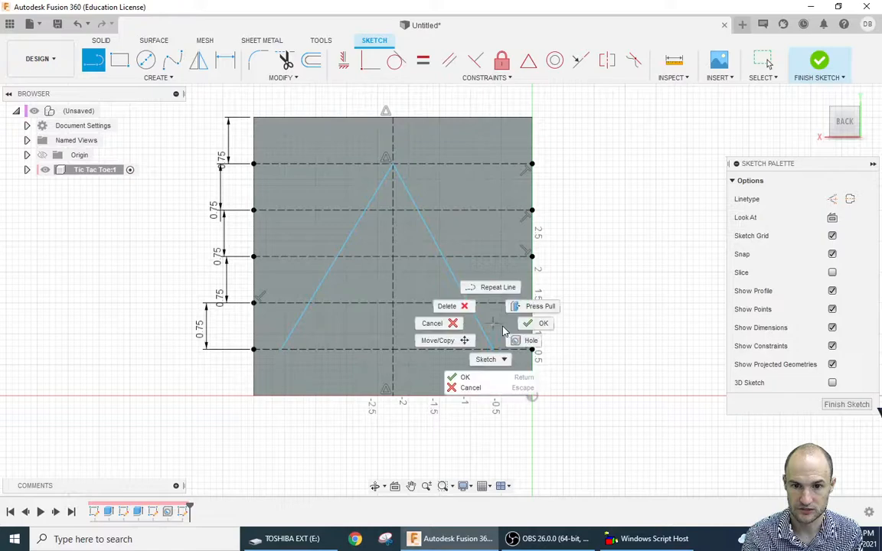
left_click(525, 325)
- Convert both slanted lines of the triangle to construction lines
left_click(487, 335)
right_click(485, 329)
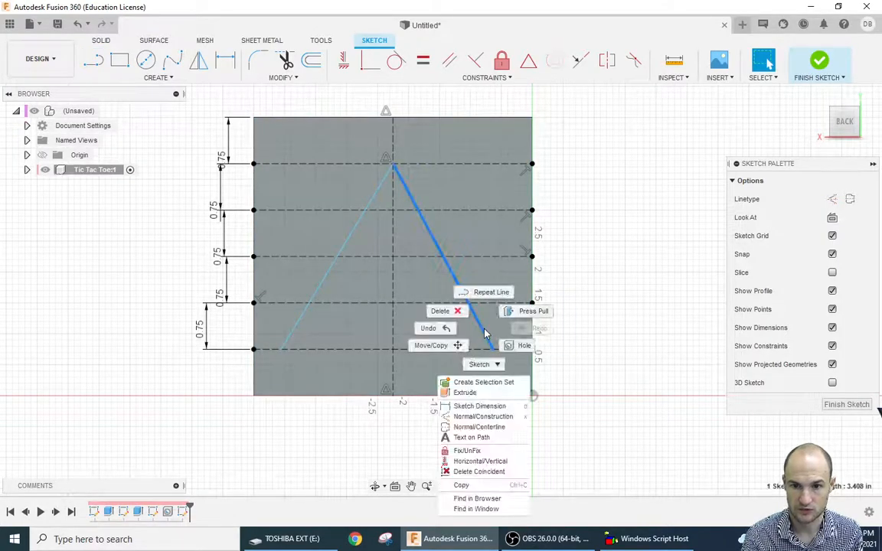
left_click(468, 417)
left_click(299, 324)
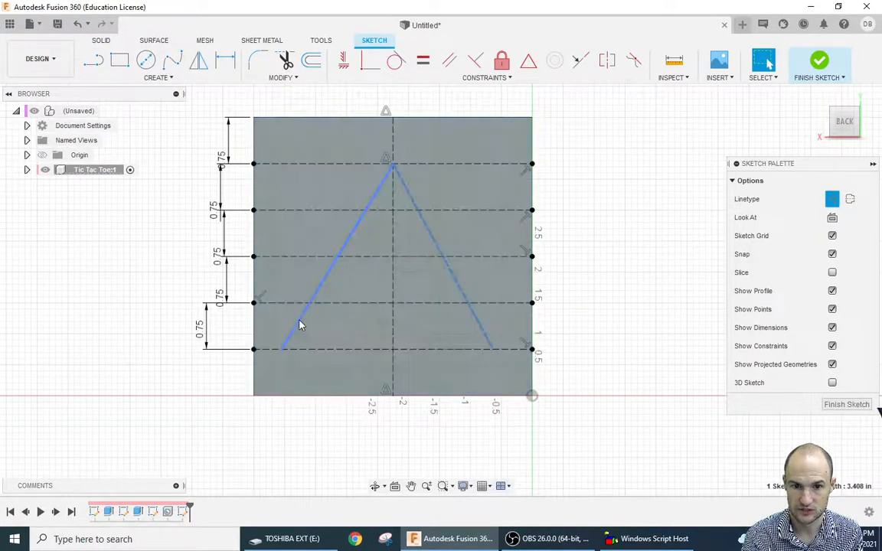
right_click(298, 324)
left_click(299, 408)
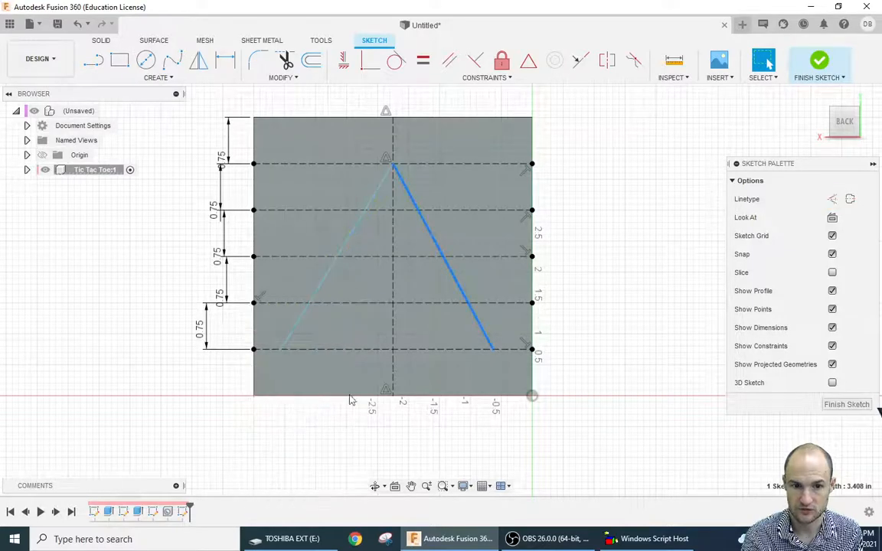
left_click(431, 336)
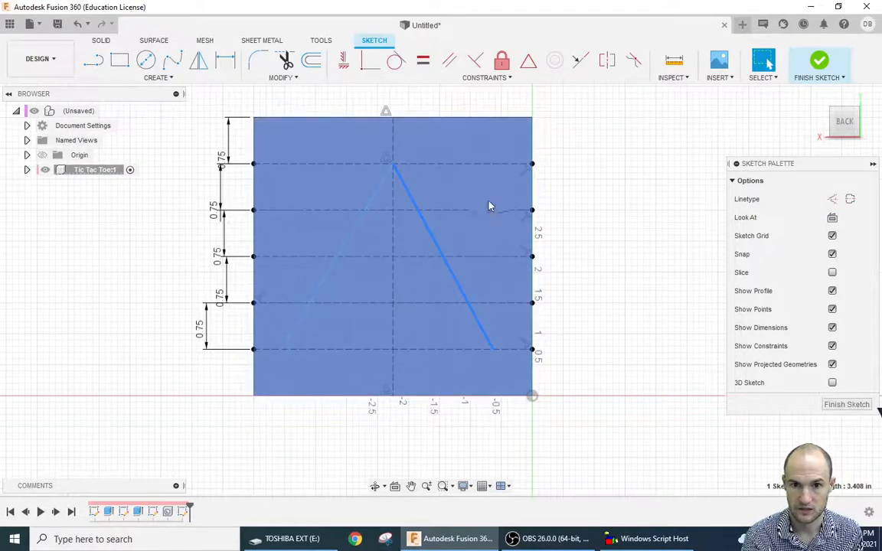
right_click(429, 229)
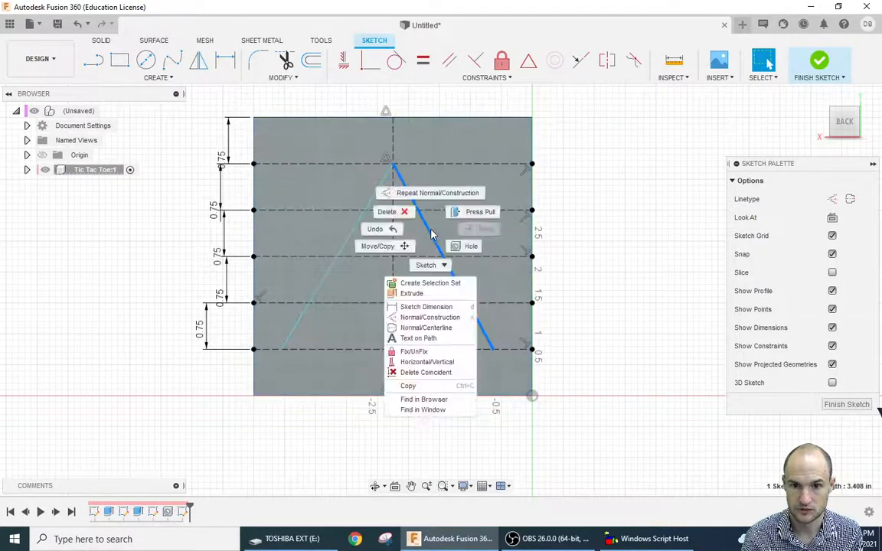
left_click(447, 322)
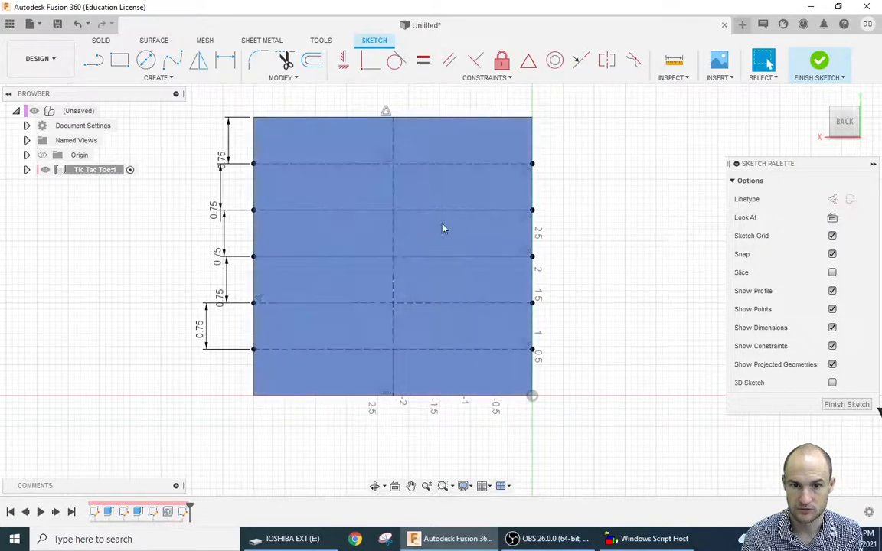
right_click(363, 224)
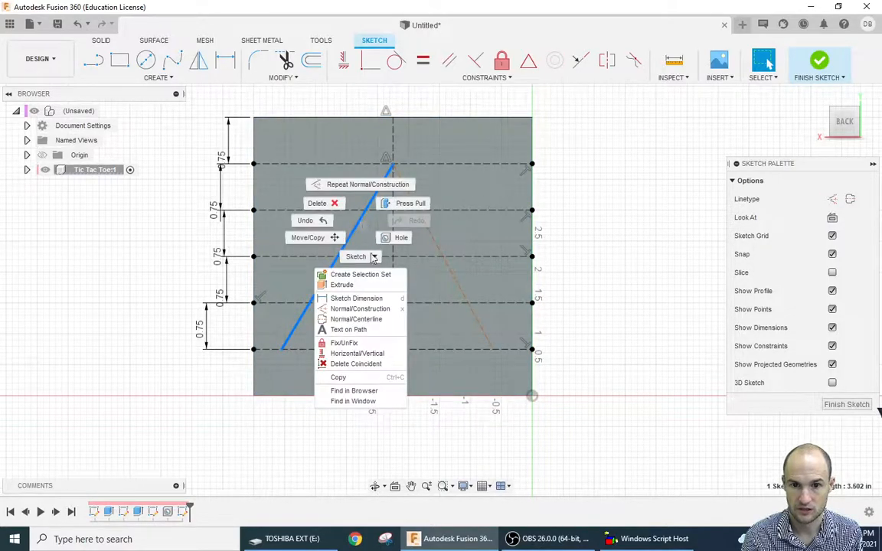
left_click(366, 310)
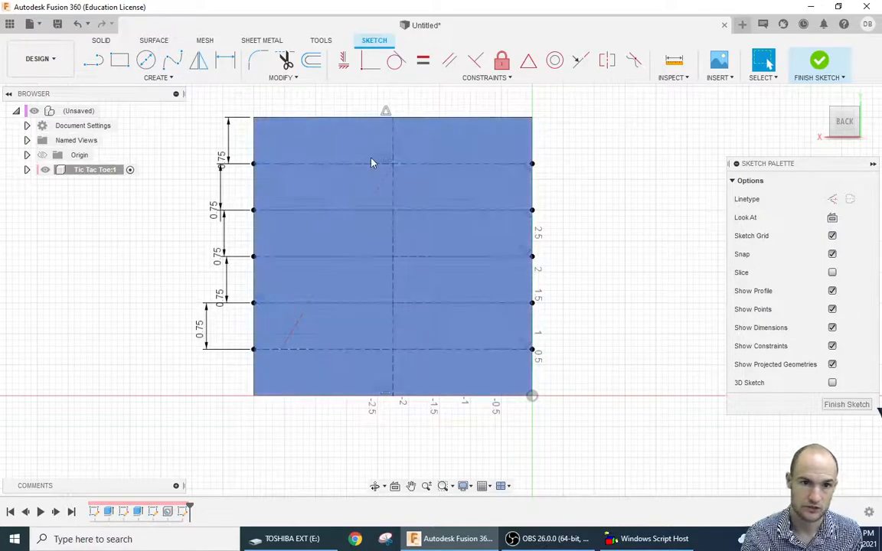
- Dimension the left slanted line's lower endpoint 0.5 in from the left end of the lowest guide line
left_click(225, 60)
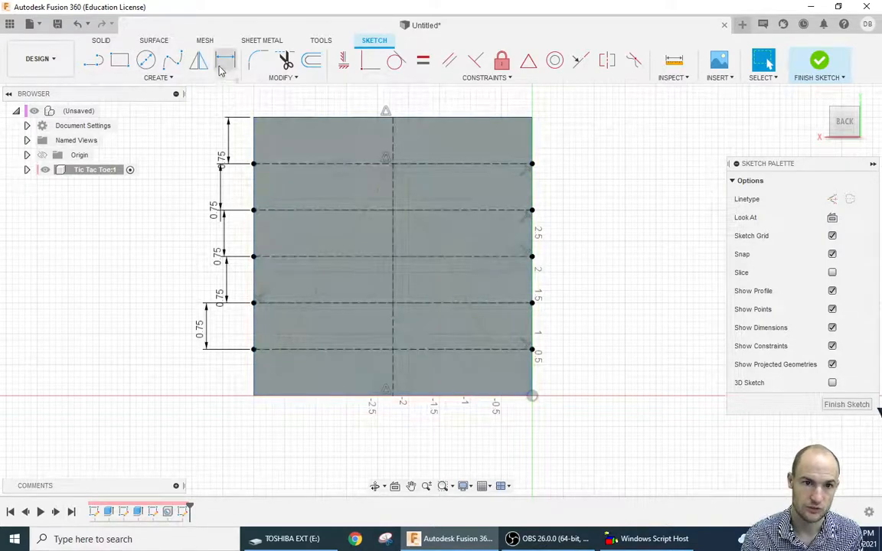
left_click(280, 350)
left_click(253, 350)
left_click(265, 365)
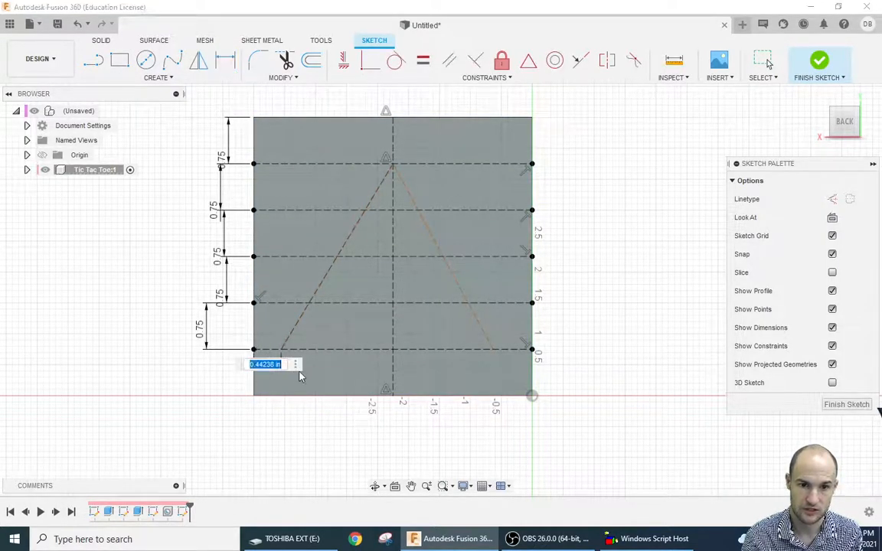
type("0.5")
key("Return")
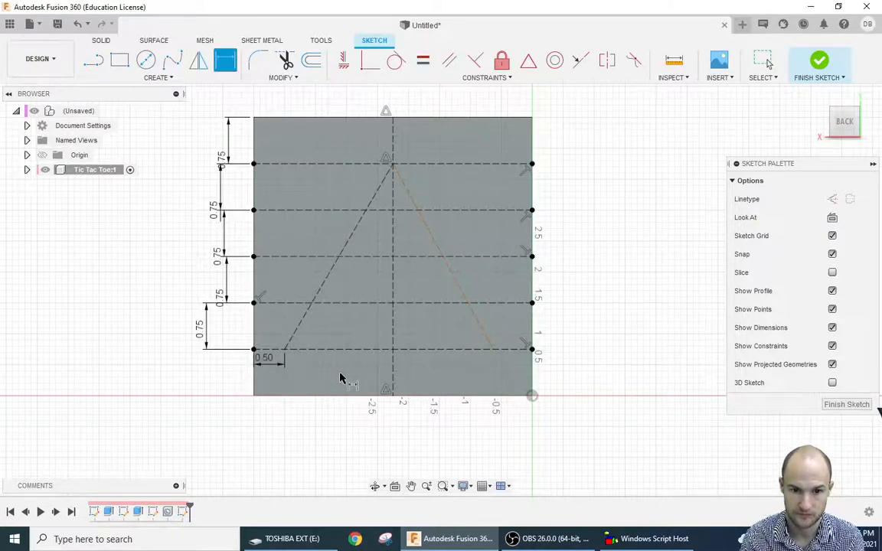
- Dimension the right slanted line's lower endpoint 0.5 in from the right end of the lowest guide line
left_click(494, 351)
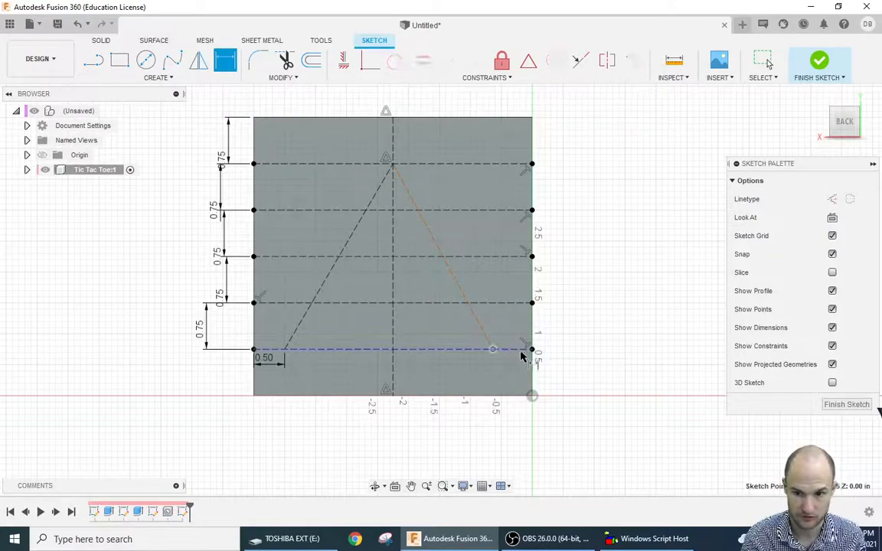
left_click(532, 350)
left_click(508, 370)
type("0.5")
key("Return")
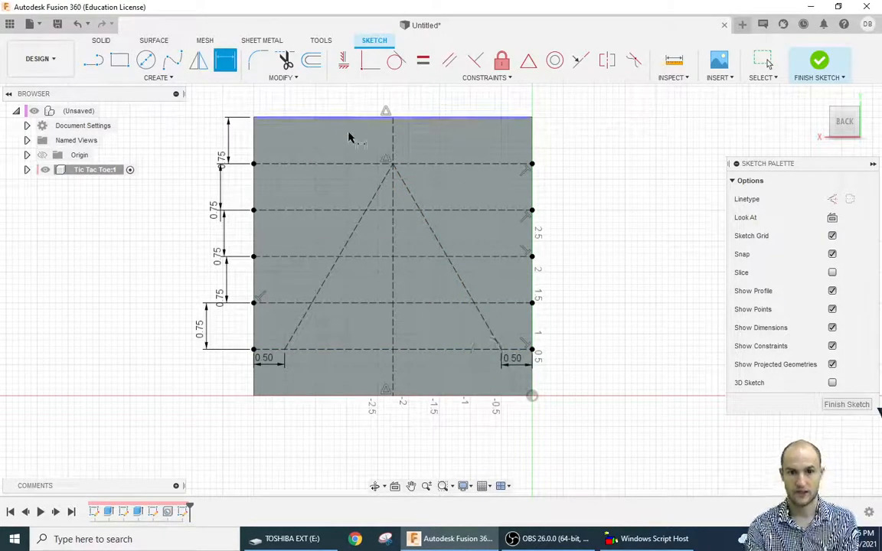
left_click(261, 257)
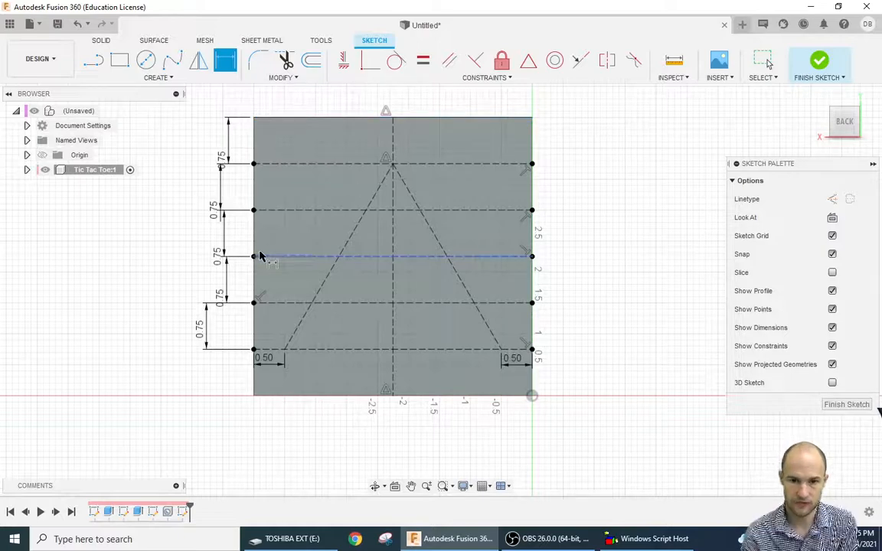
- Place sketch points where the two slanted lines meet the five horizontal guide lines, including the apex
left_click(150, 78)
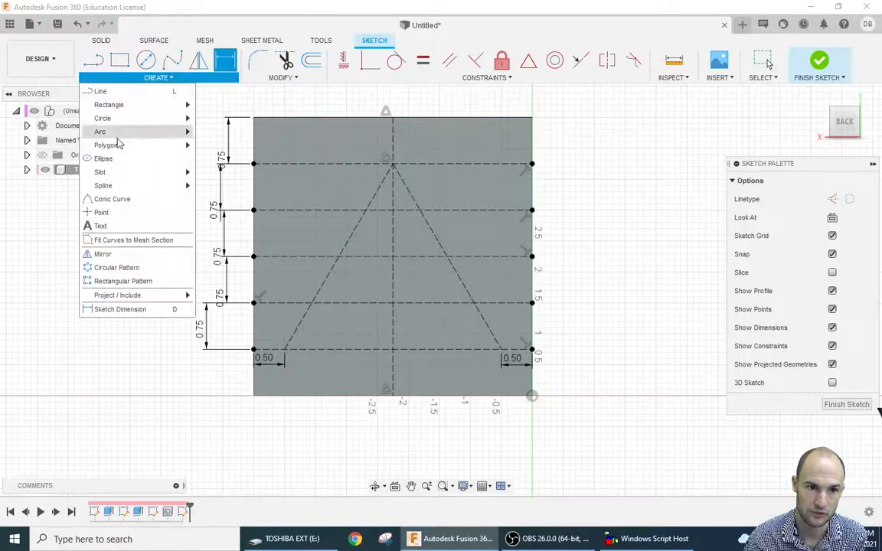
left_click(109, 212)
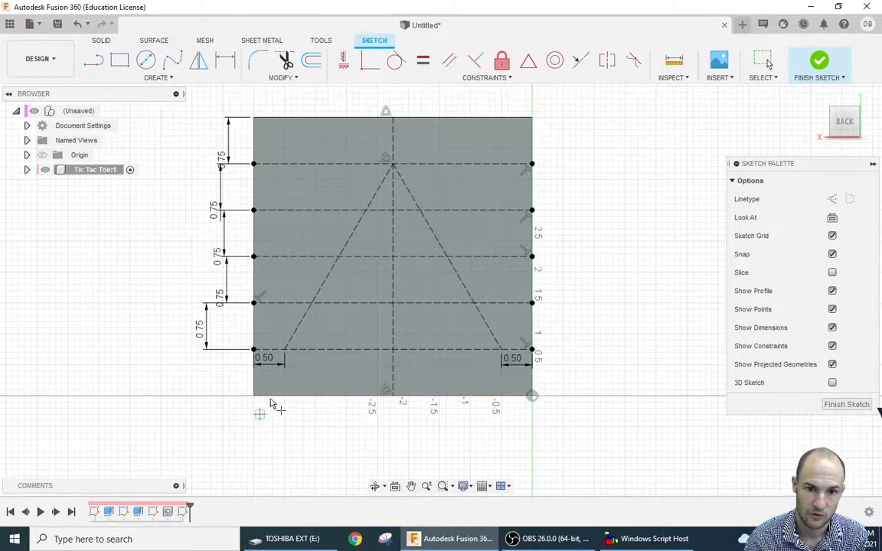
left_click(311, 304)
left_click(338, 256)
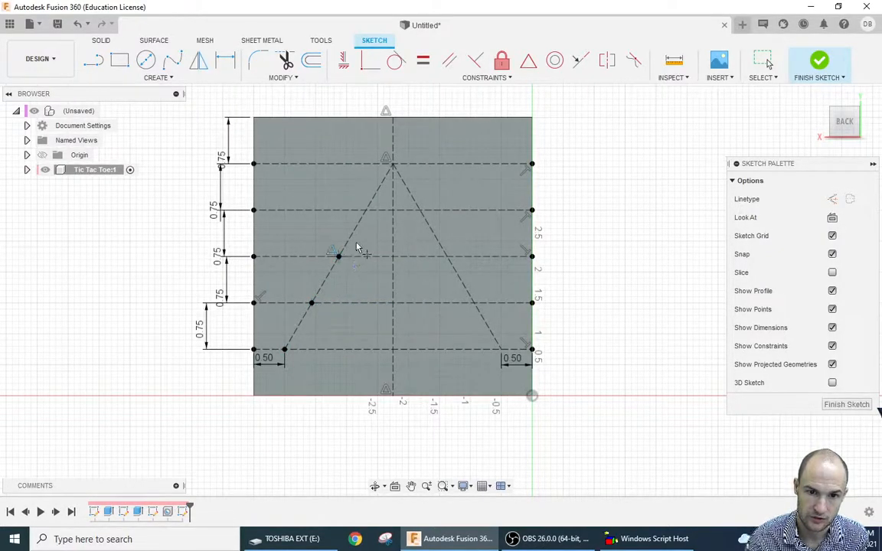
left_click(366, 210)
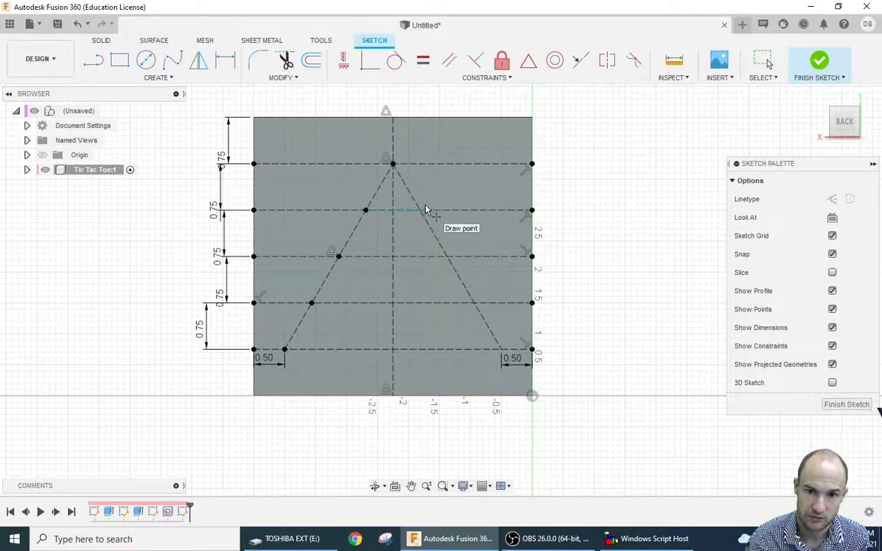
left_click(448, 257)
left_click(474, 304)
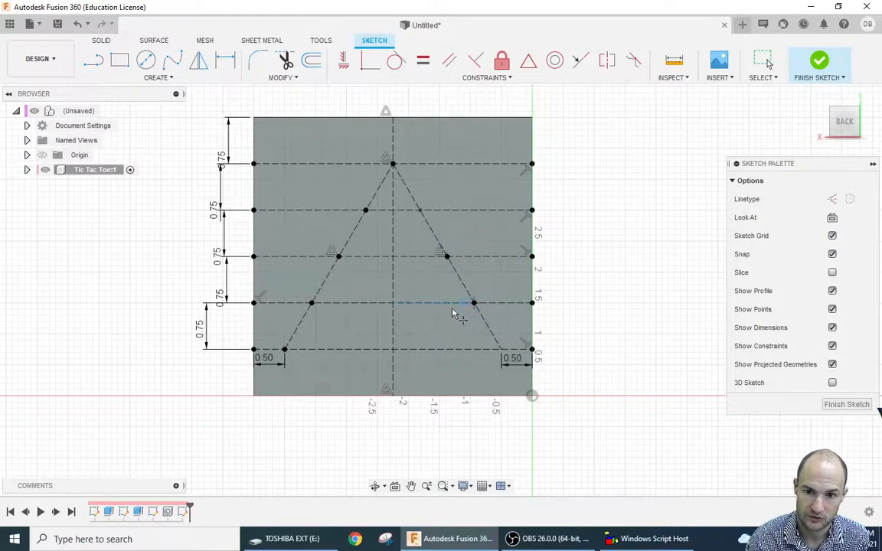
- Place points inside the triangle, one on the third guide line, two on the fourth and three on the fifth, and finish the sketch
left_click(394, 351)
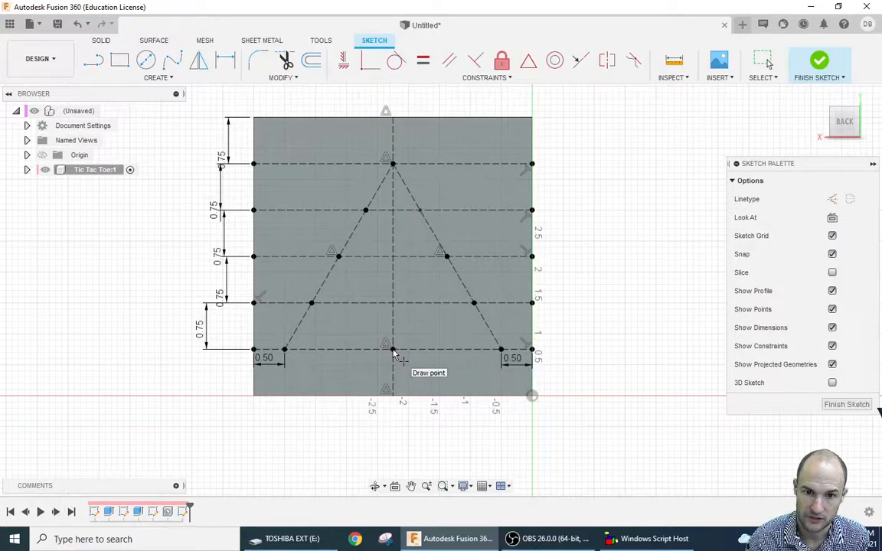
left_click(395, 257)
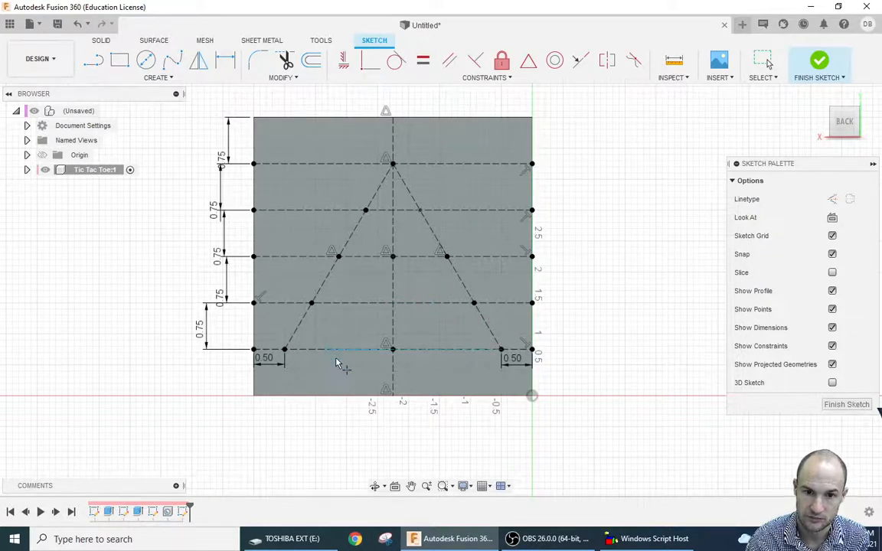
left_click(366, 210)
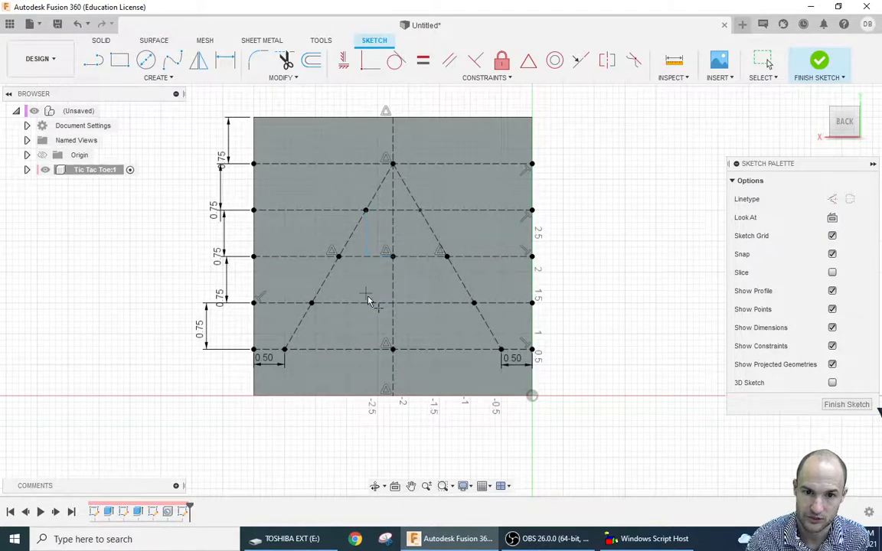
left_click(421, 211)
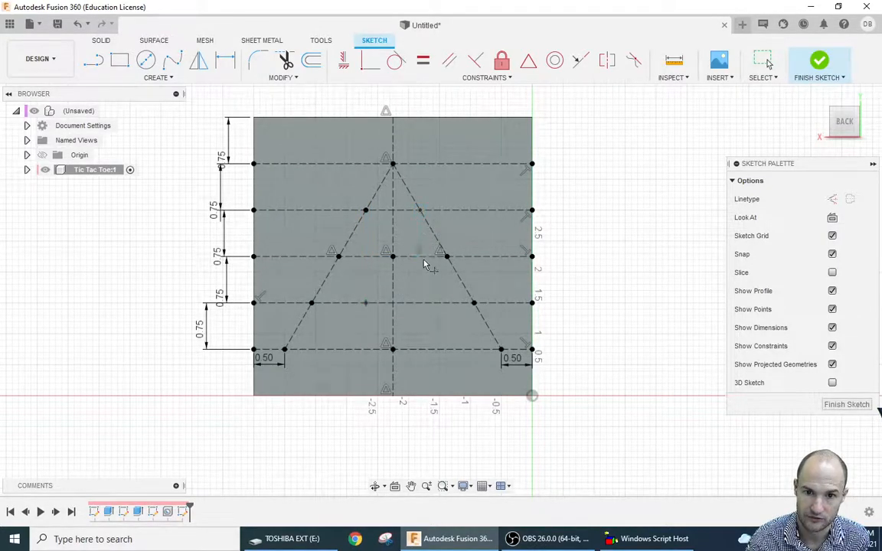
left_click(420, 303)
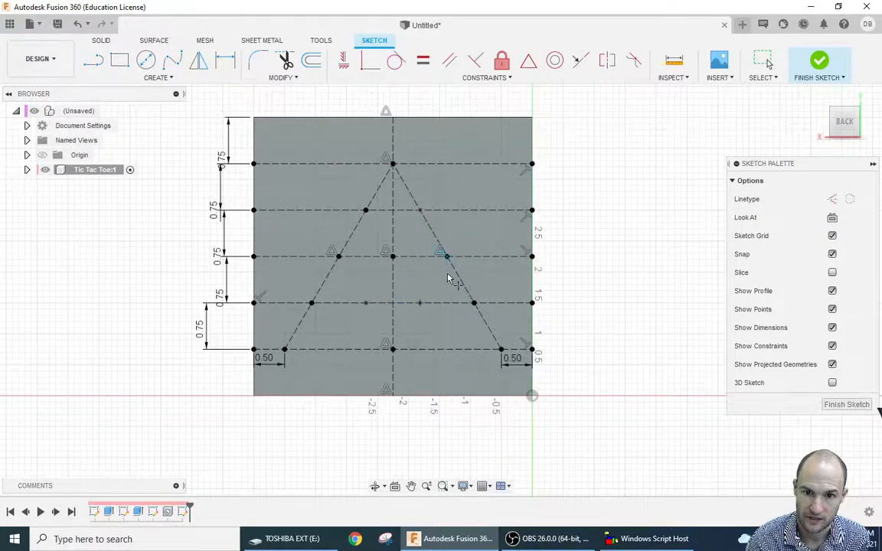
left_click(447, 349)
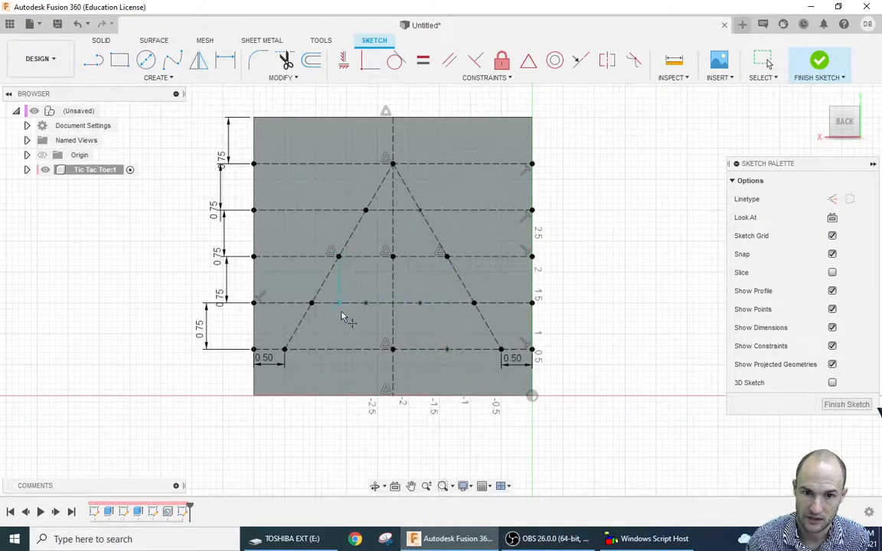
left_click(339, 350)
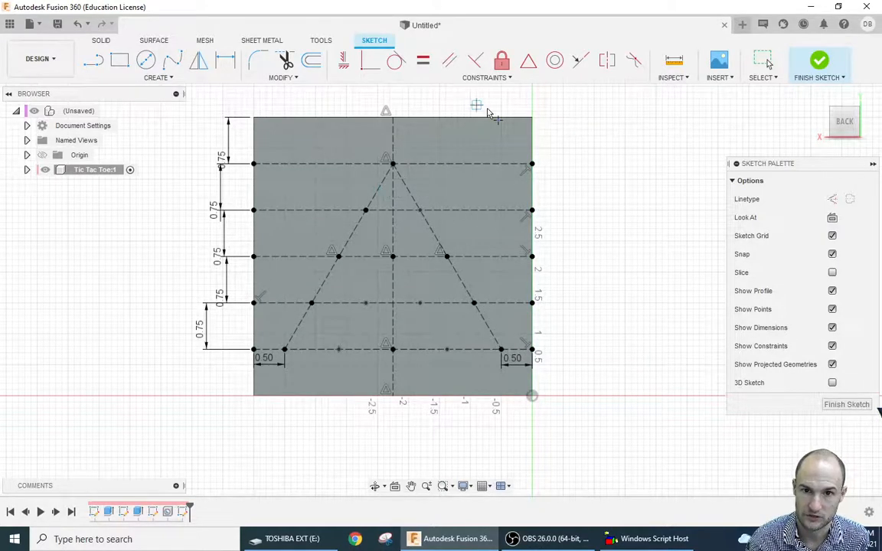
left_click(816, 61)
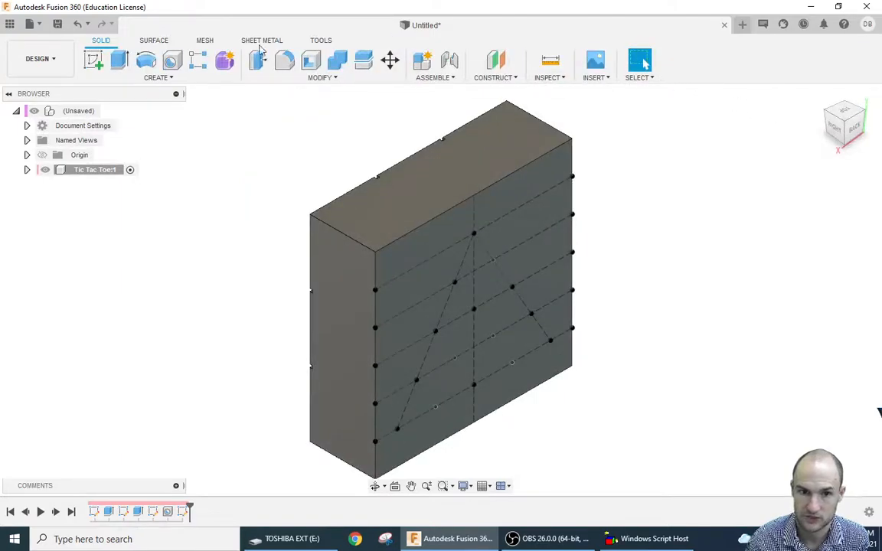
- Create 0.50 in diameter simple holes 0.125 in deep at all 15 sketch points of the triangle on the back face
left_click(172, 60)
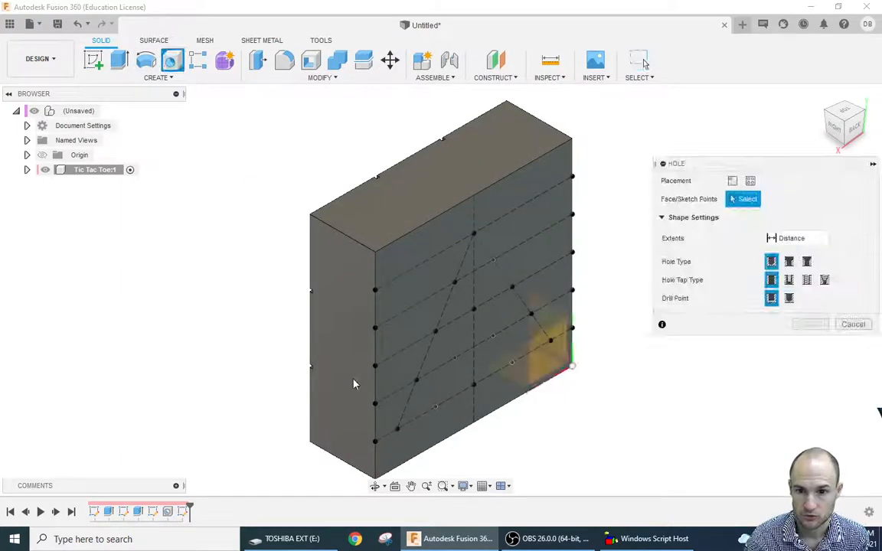
left_click(551, 340)
left_click(531, 313)
left_click(511, 287)
left_click(493, 262)
left_click(474, 233)
left_click(454, 283)
left_click(435, 331)
left_click(415, 381)
left_click(399, 430)
left_click(436, 407)
left_click(474, 385)
left_click(512, 363)
left_click(455, 358)
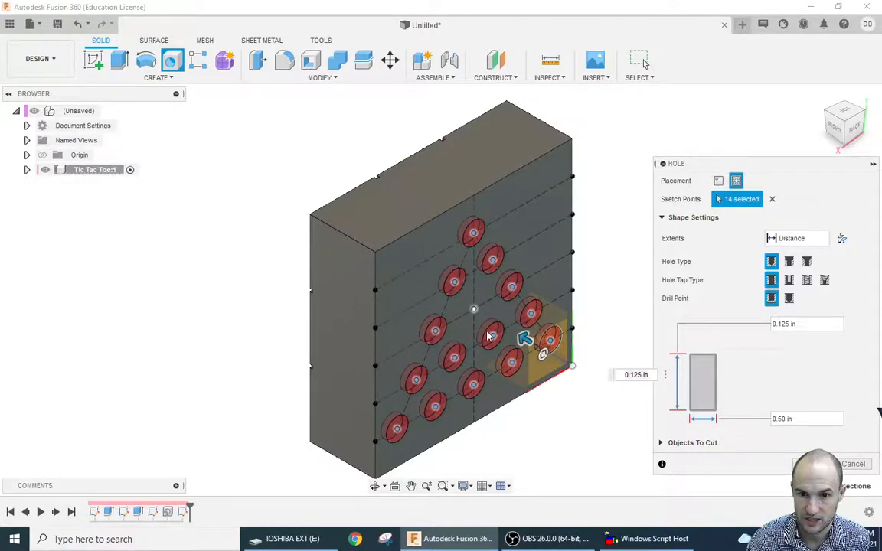
left_click(491, 335)
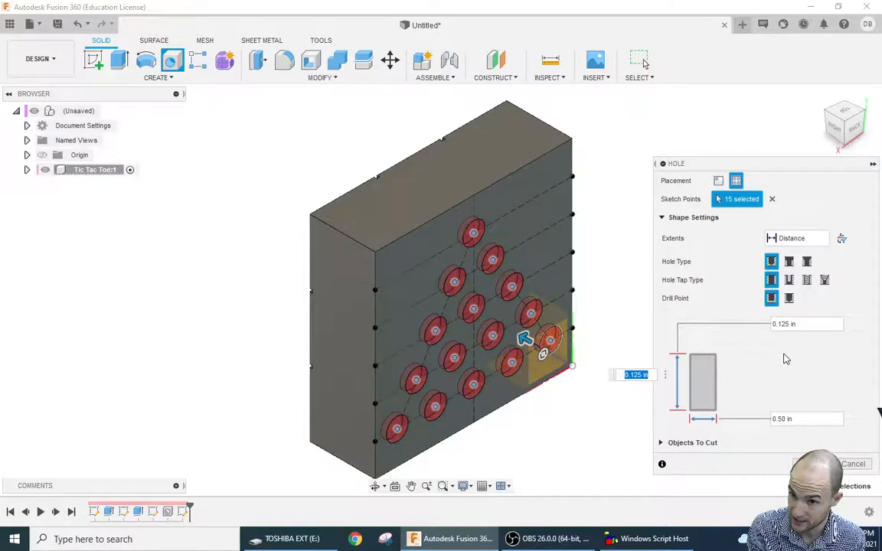
key("Return")
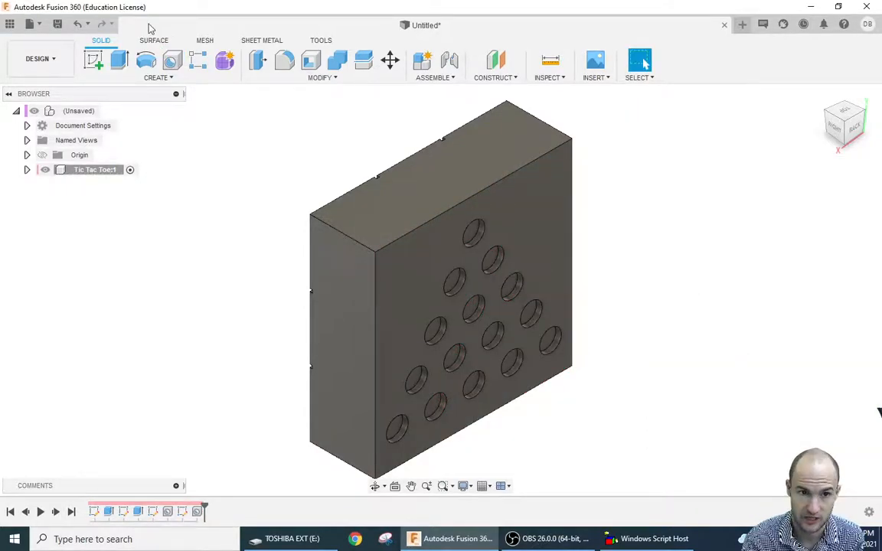
- Start a sketch on the block's top face and place two points along its middle, one near each end
left_click(94, 60)
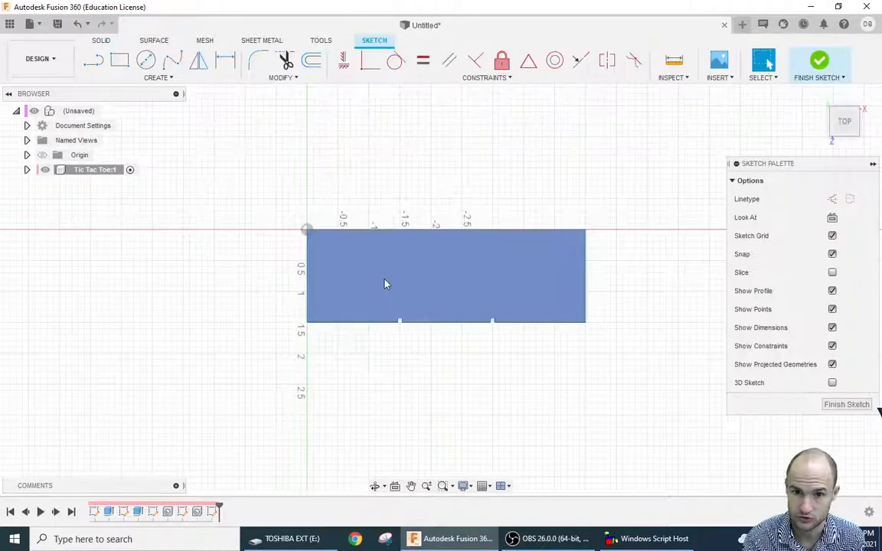
left_click(155, 77)
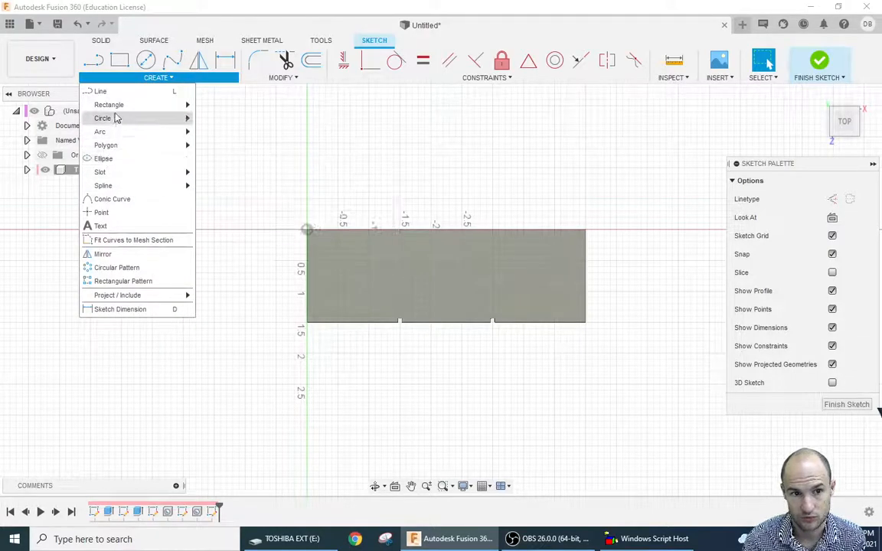
left_click(103, 212)
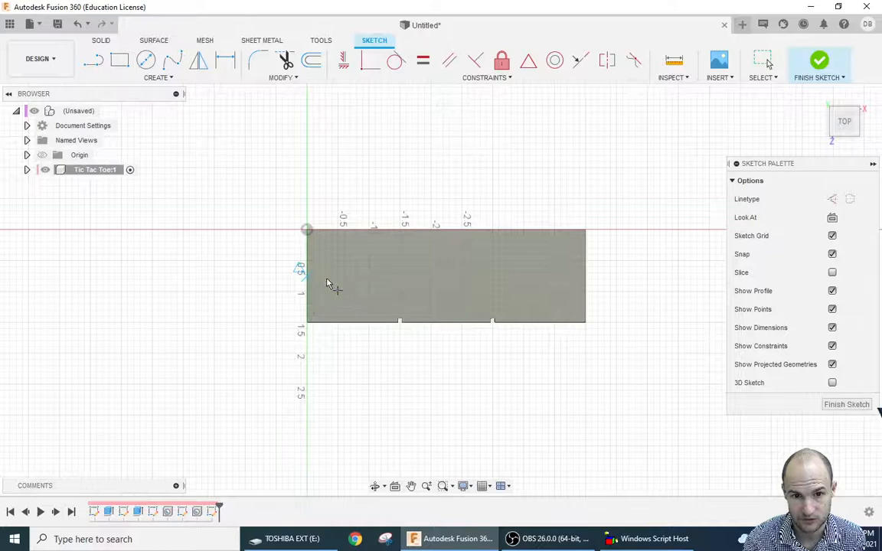
left_click(370, 275)
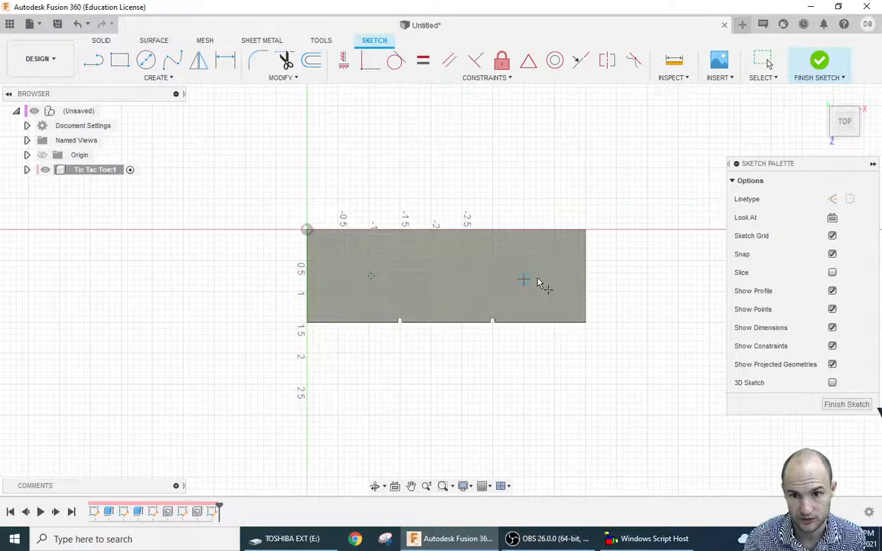
- Dimension the left sketch point 1 in from the left edge of the top face
left_click(224, 60)
left_click(370, 275)
left_click(308, 279)
left_click(323, 280)
type("1")
key("Return")
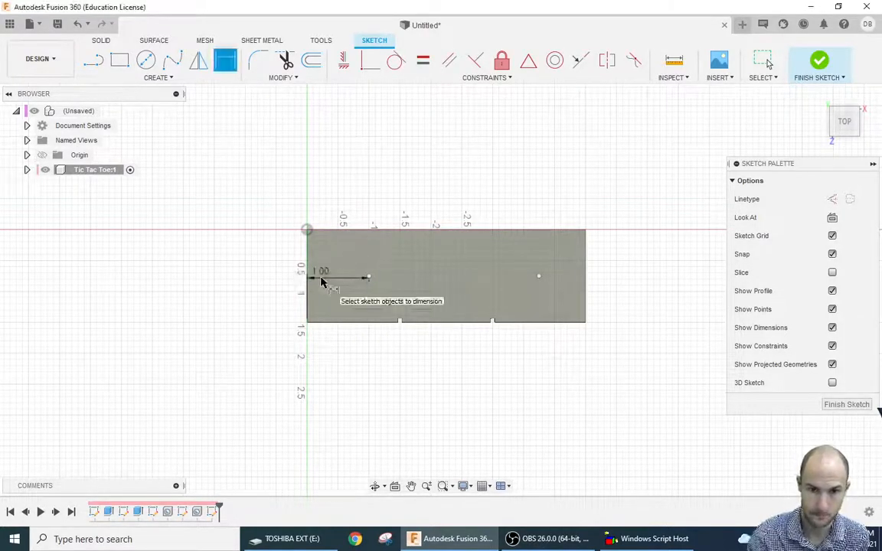
- Dimension the right sketch point 1 in from the right edge of the top face and finish the sketch
left_click(538, 278)
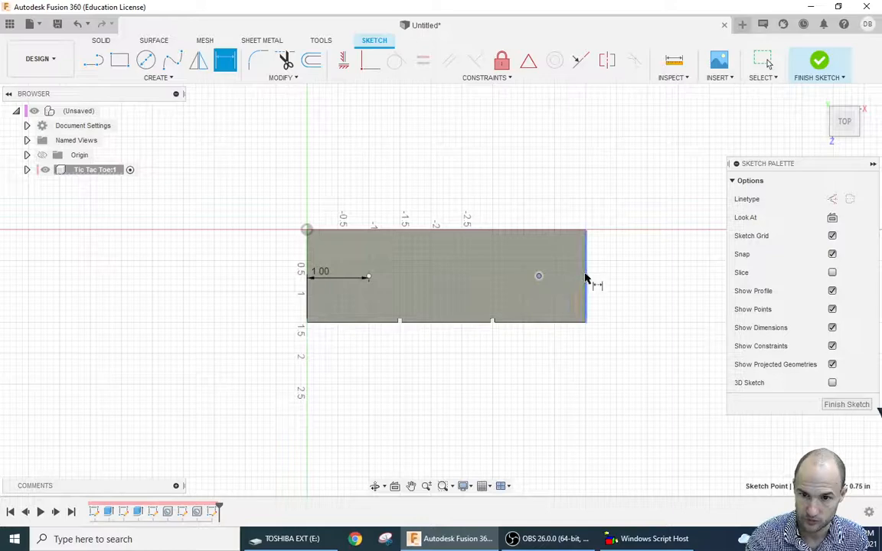
left_click(586, 282)
left_click(573, 279)
type("1")
key("Return")
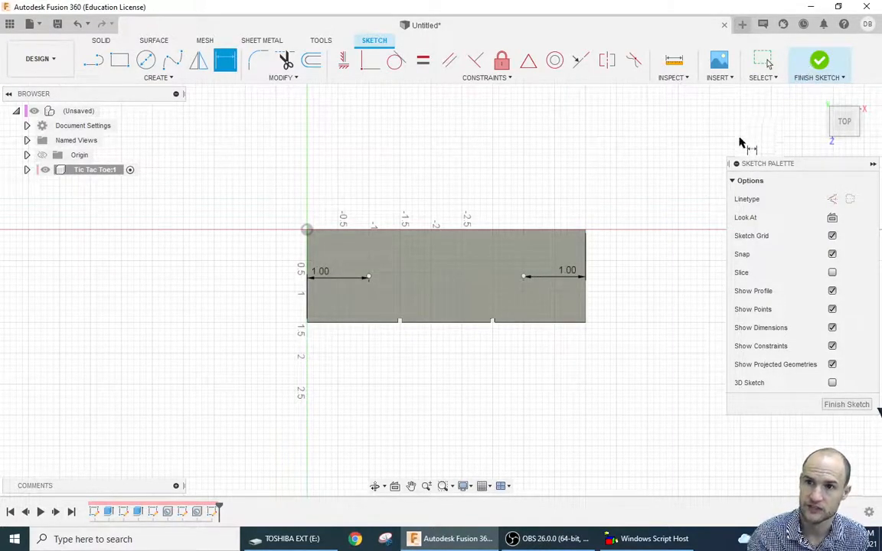
left_click(821, 61)
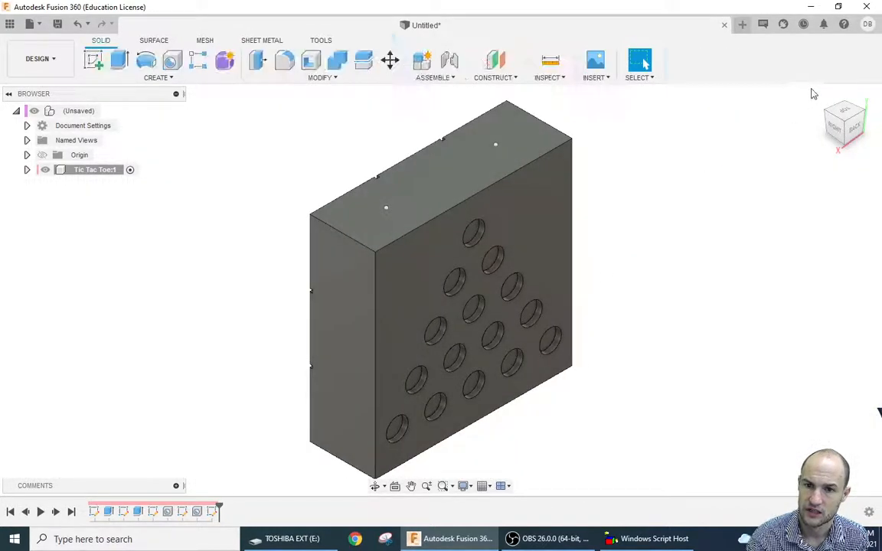
- Create simple holes 0.75 in in diameter and 4 in deep at the two sketch points on the top face
left_click(814, 95)
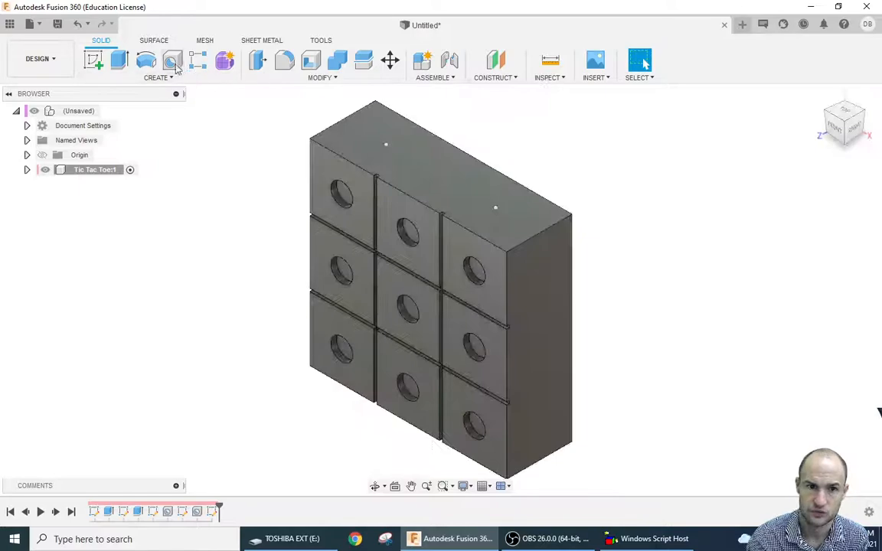
left_click(172, 60)
left_click(386, 144)
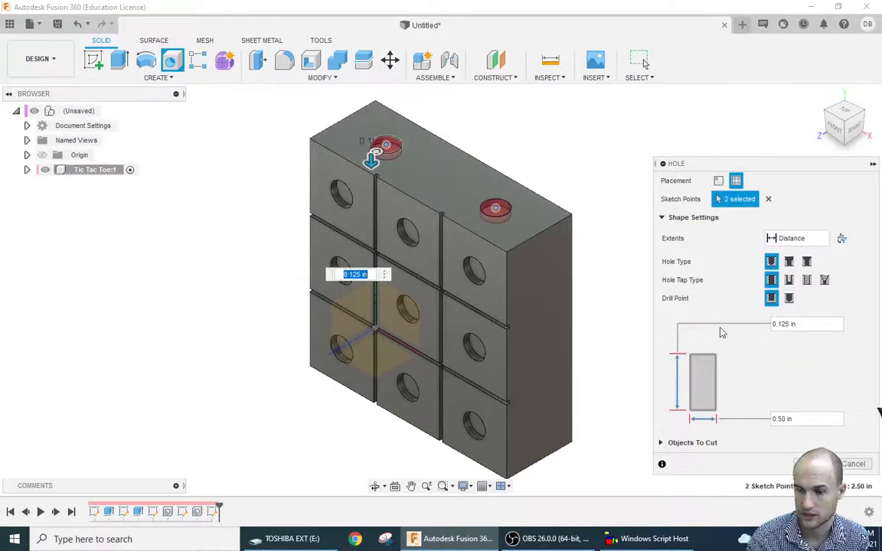
left_click(779, 323)
left_click_drag(798, 325, 764, 331)
type("4")
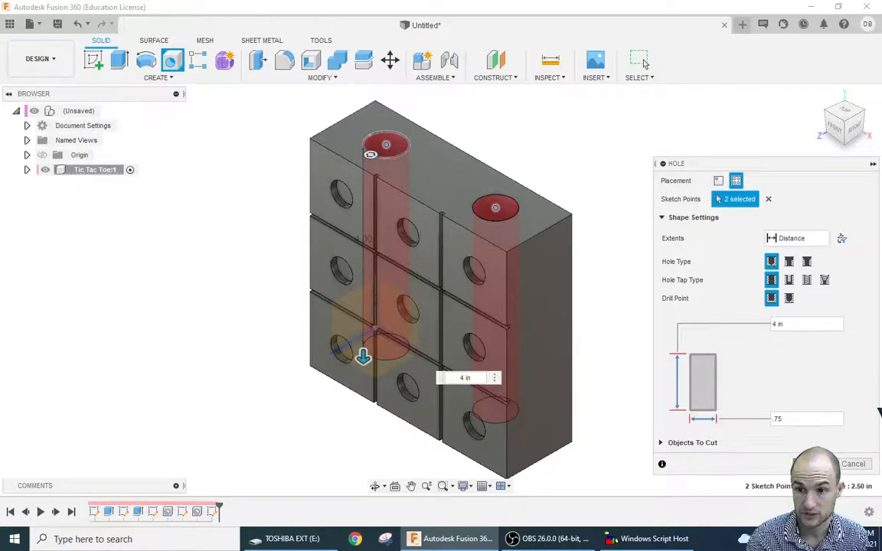
key("Return")
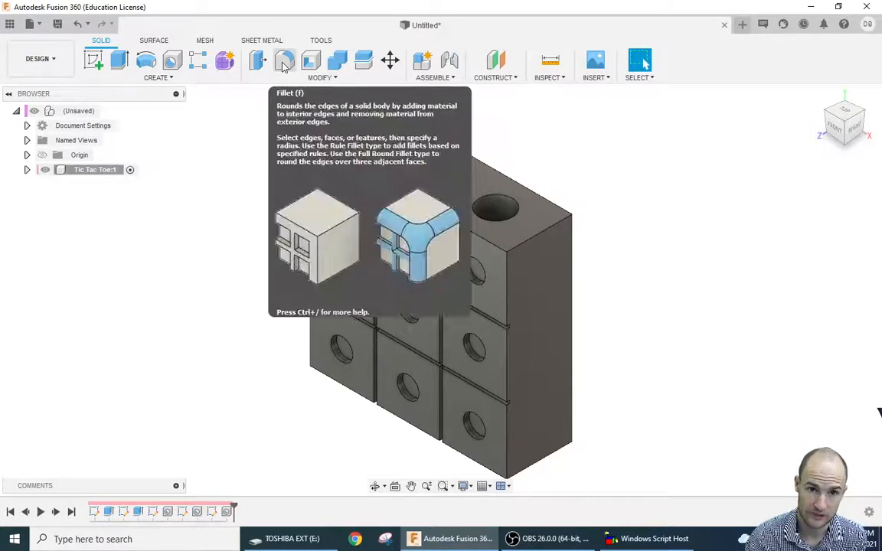
- Start a Fillet and select all edges around the top face plus the vertical edge at the right rear corner
left_click(284, 66)
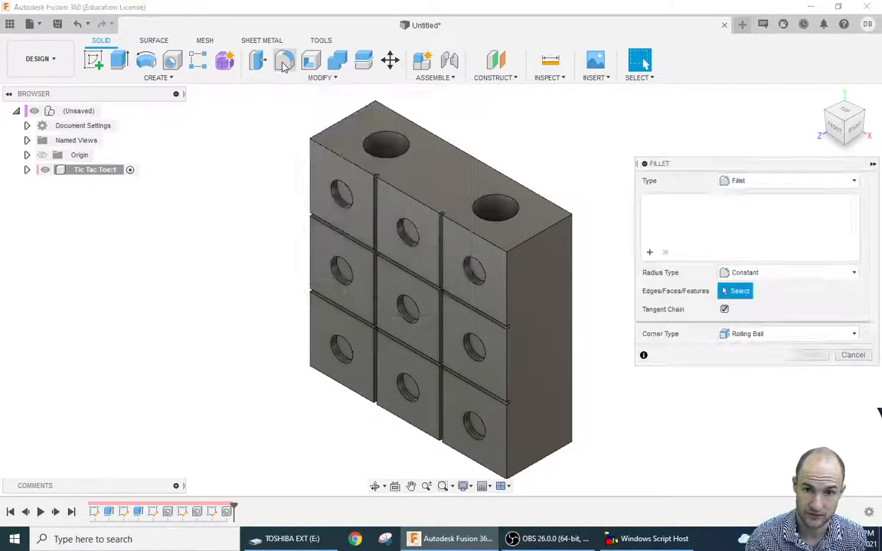
left_click(337, 121)
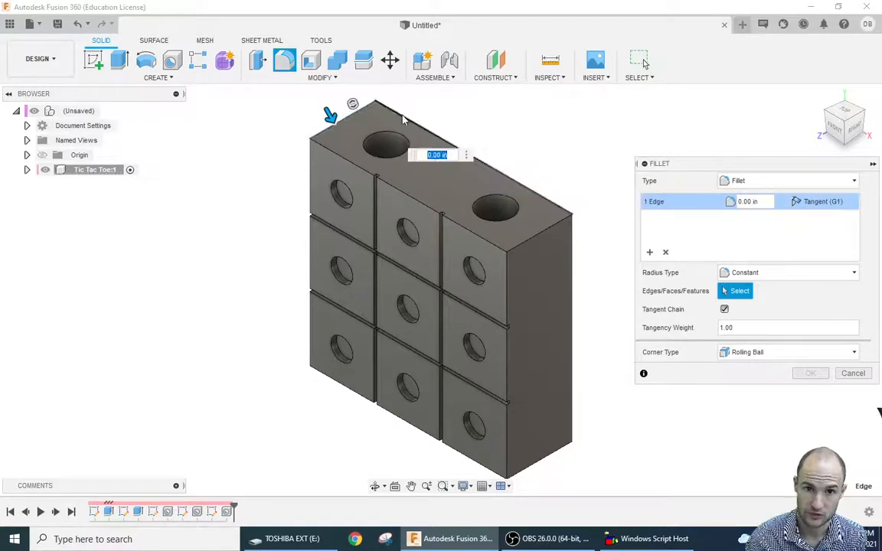
left_click(406, 115)
left_click(542, 231)
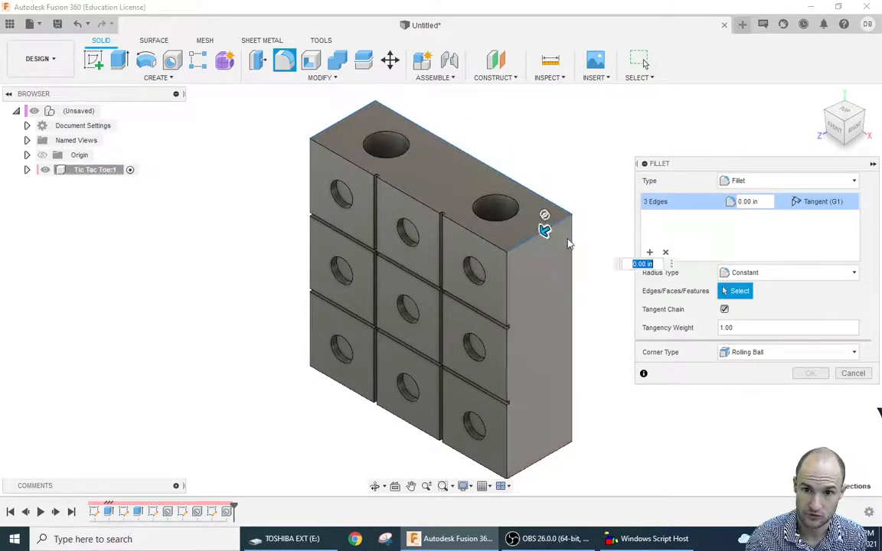
left_click(571, 242)
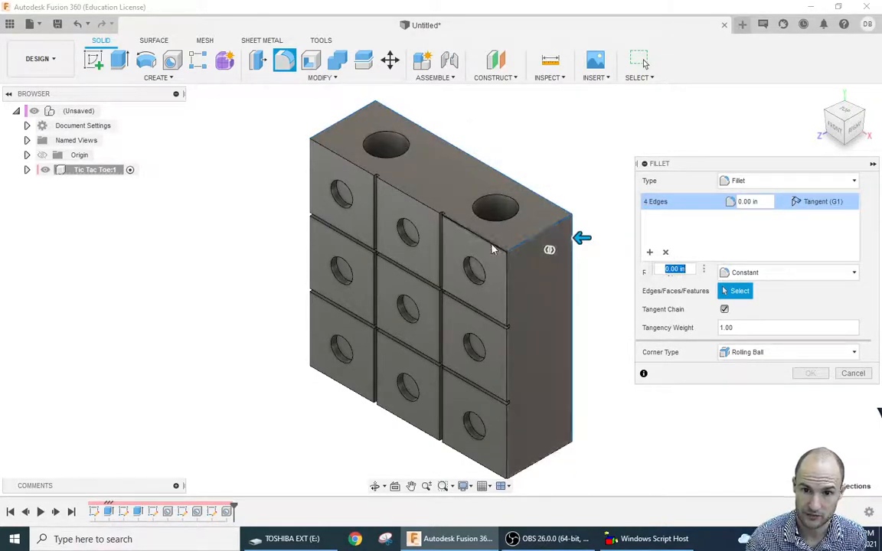
left_click(442, 218)
left_click(379, 182)
left_click(349, 161)
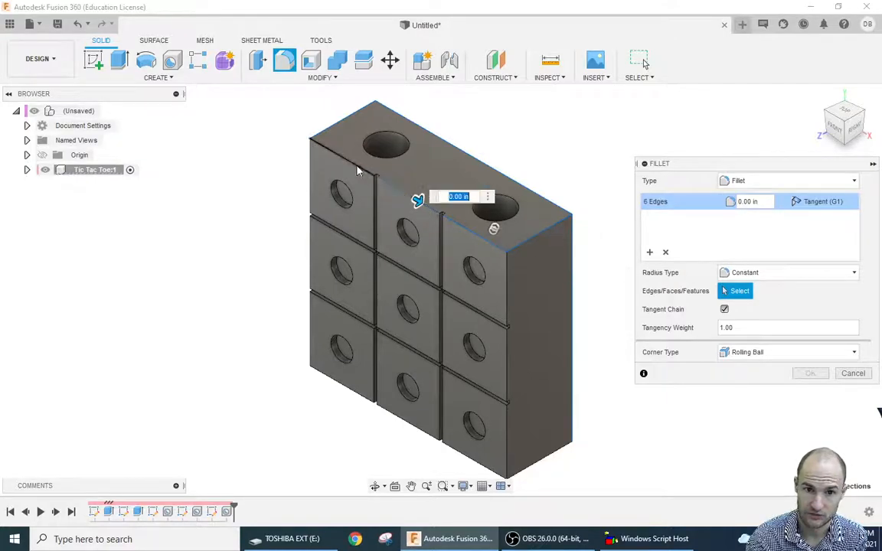
- Add to the fillet the tic-tac-toe face's left, bottom and right edge segments and the right side's bottom edge
left_click(310, 242)
left_click(310, 239)
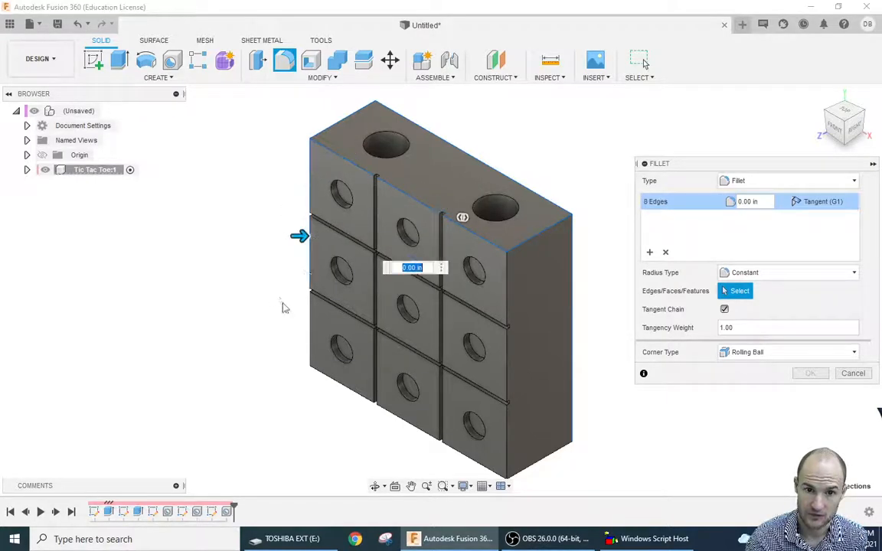
left_click(310, 315)
left_click(344, 395)
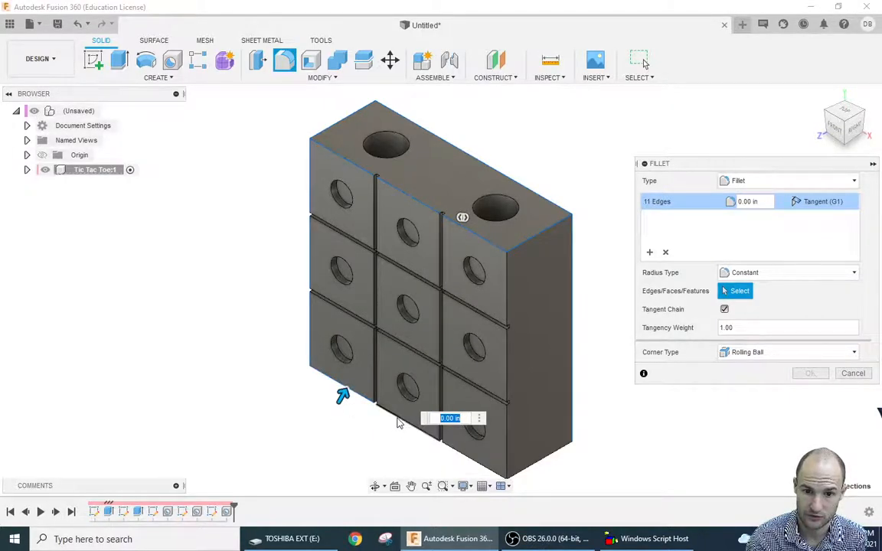
left_click(399, 418)
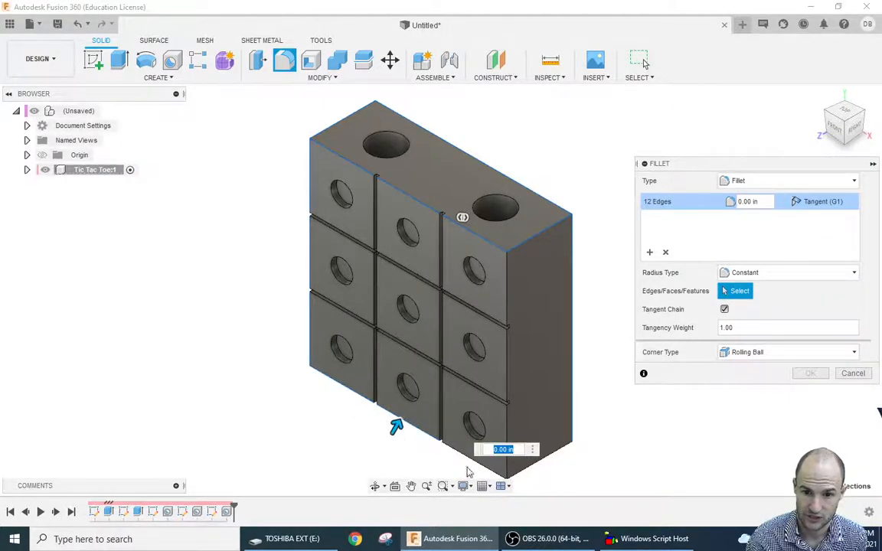
left_click(499, 473)
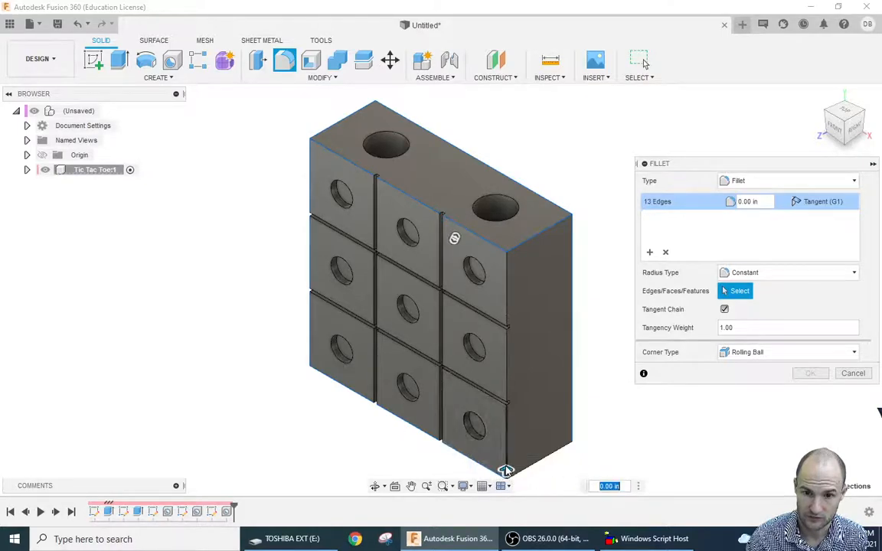
left_click(506, 382)
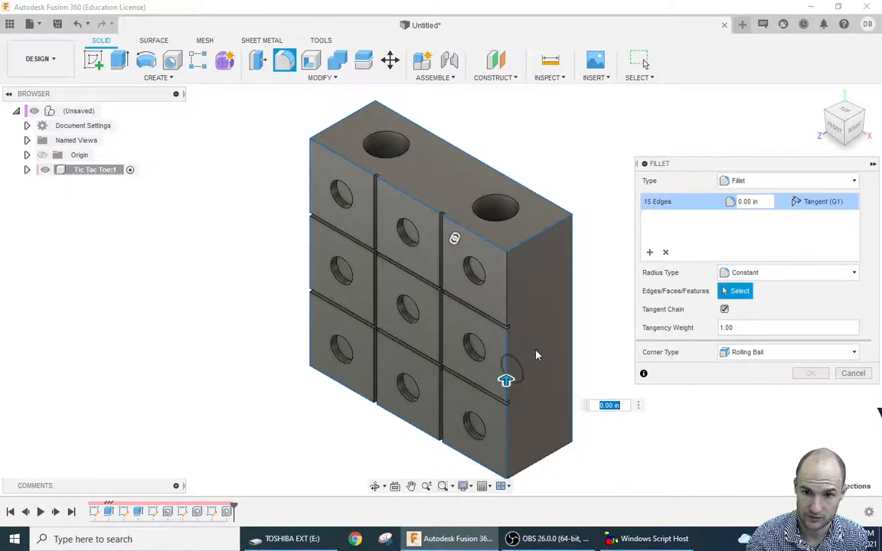
left_click(508, 305)
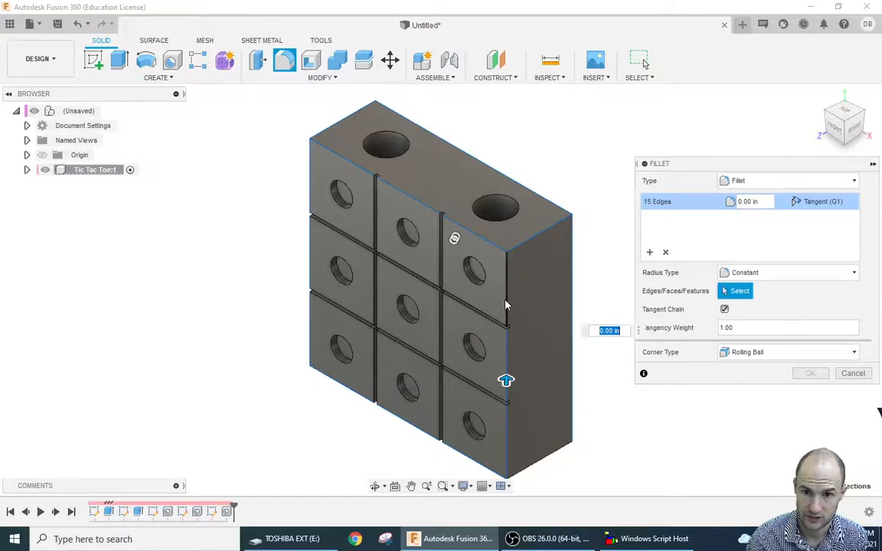
left_click(548, 462)
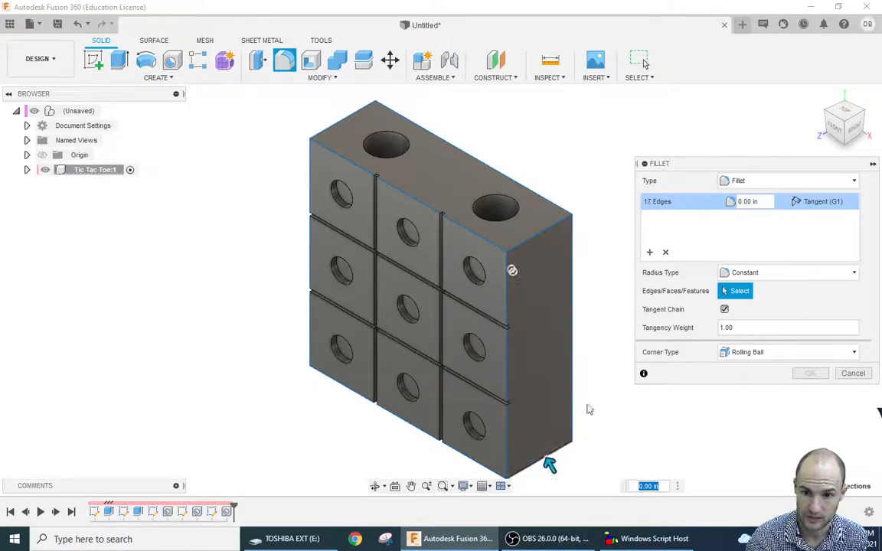
- Add the remaining left-side and back-face edges to the selection and fillet all of them with a 1/16 in radius
left_click(824, 117)
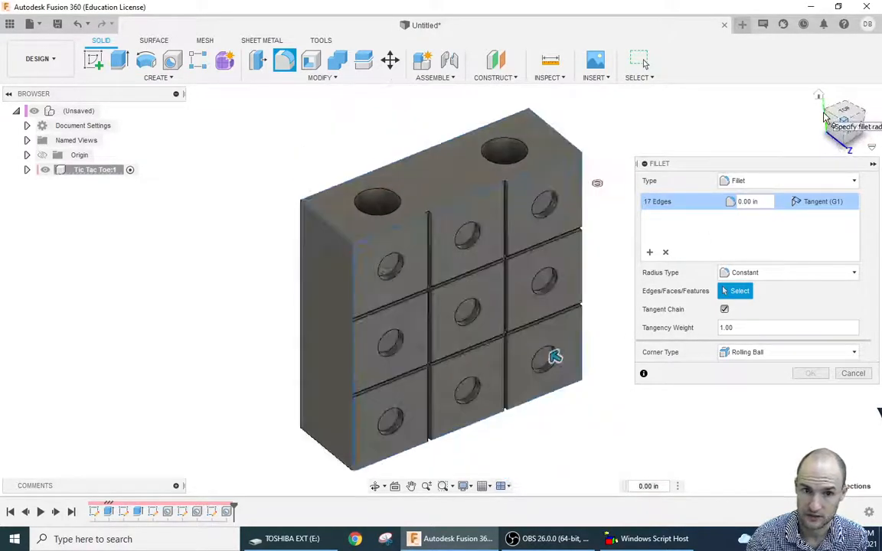
left_click(336, 462)
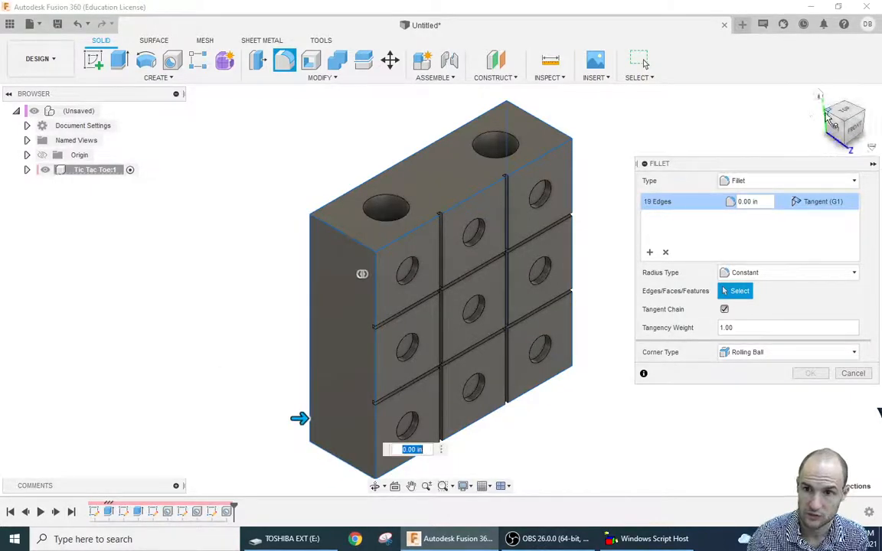
left_click(825, 113)
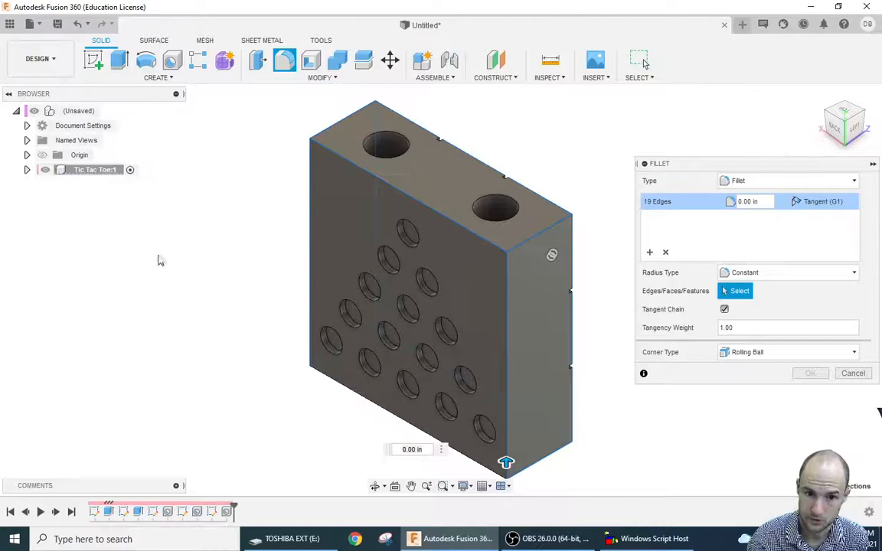
left_click(349, 399)
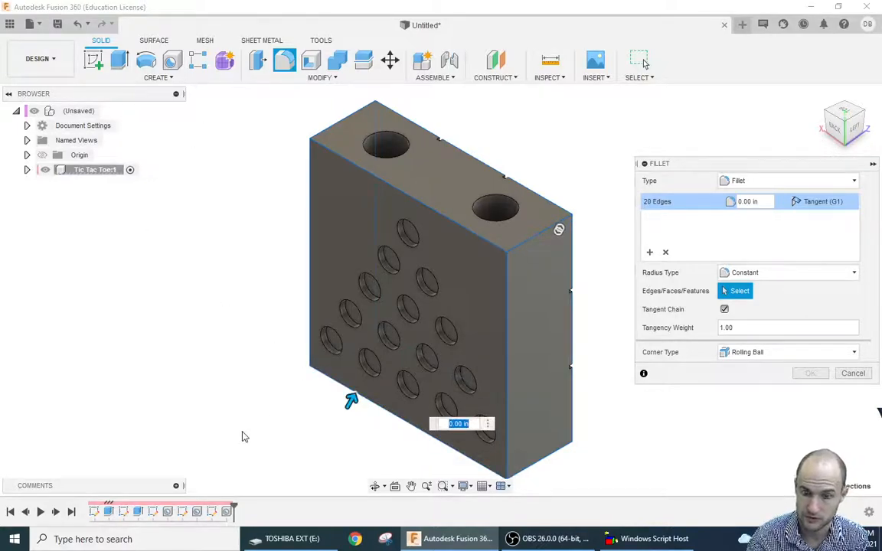
type("1")
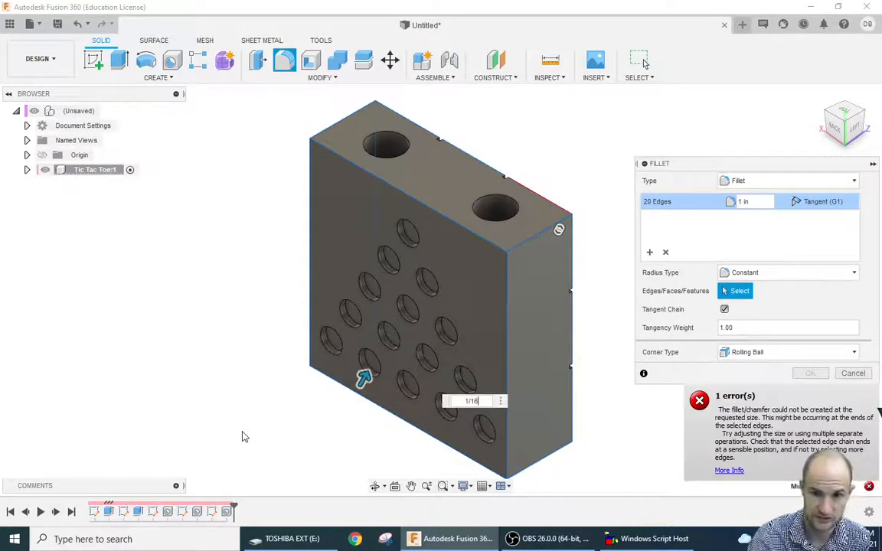
type("/16")
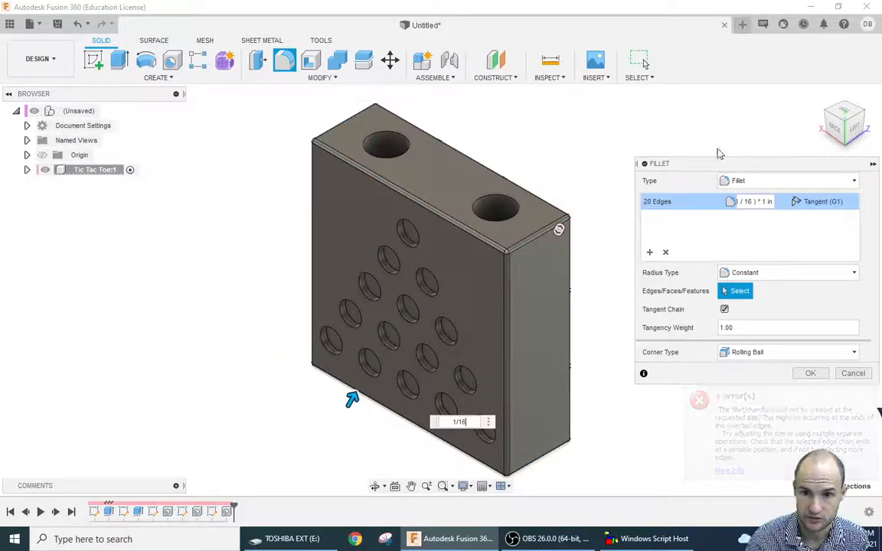
left_click(829, 115)
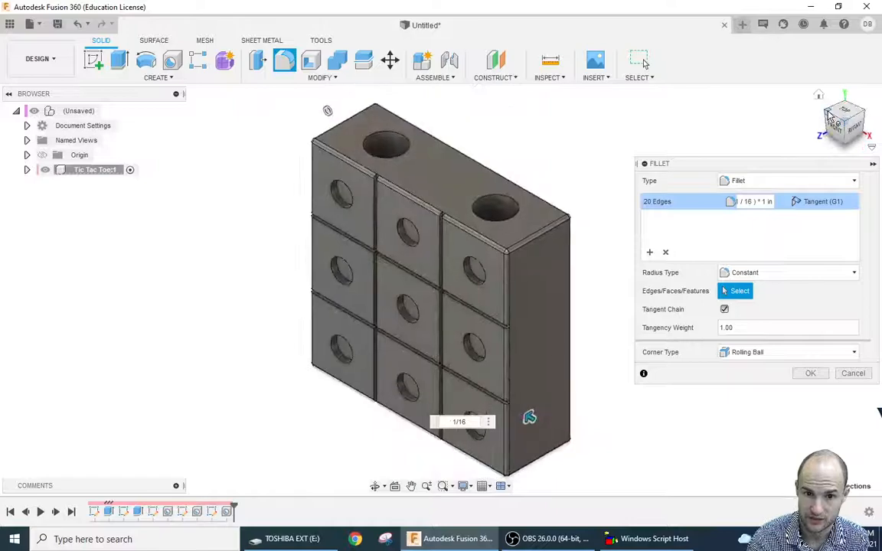
left_click(811, 373)
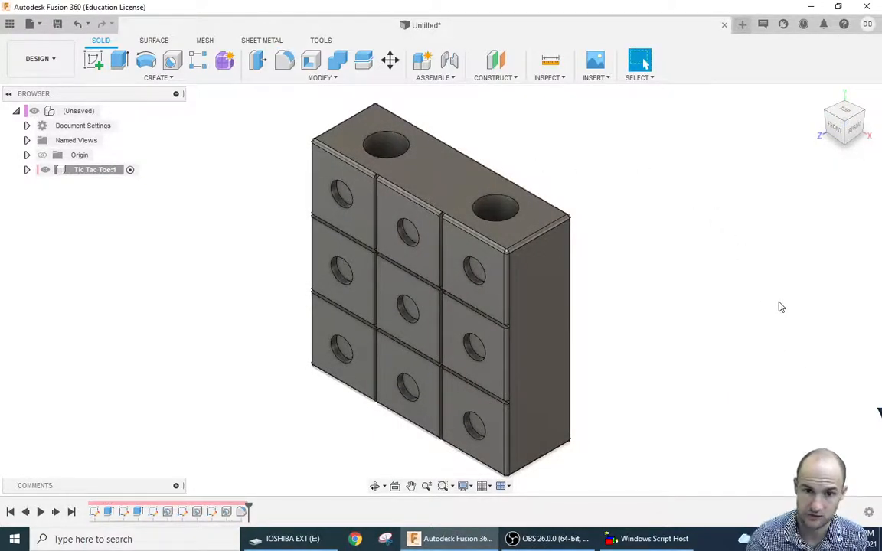
- Apply the Oak - Semigloss wood appearance to the Tic Tac Toe component
right_click(101, 171)
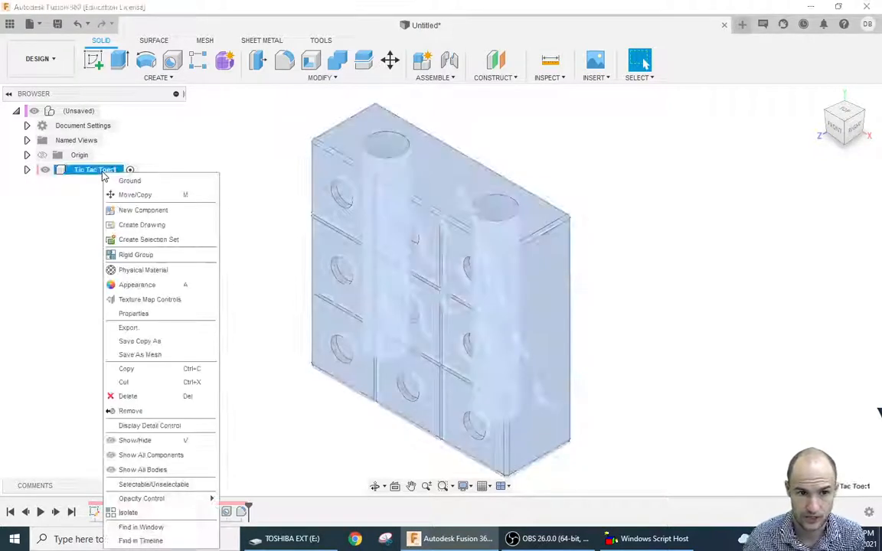
left_click(137, 288)
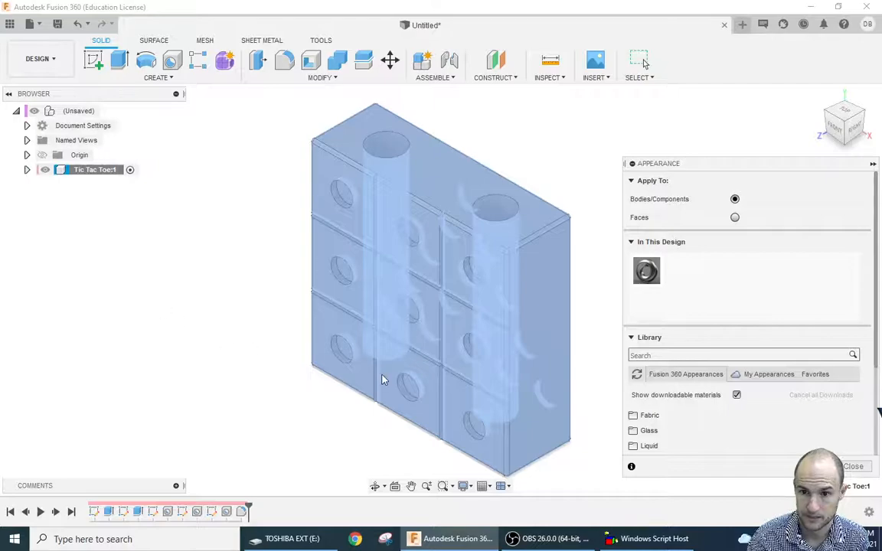
scroll(687, 416, "down", 3)
left_click(660, 425)
scroll(705, 421, "down", 2)
scroll(738, 418, "down", 5)
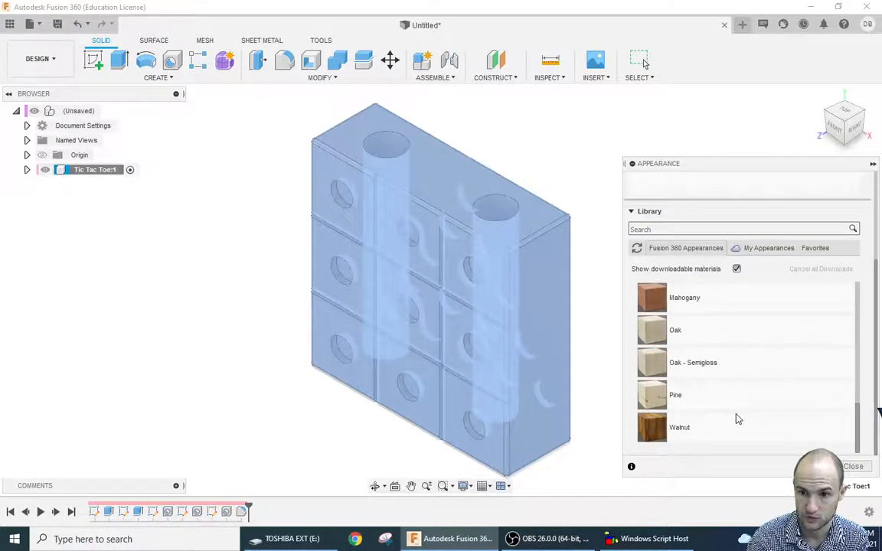
scroll(737, 418, "up", 2)
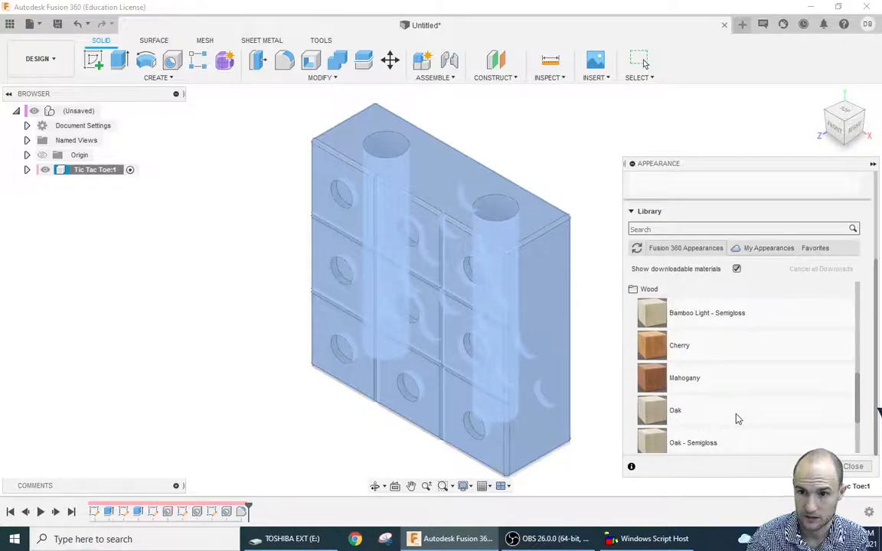
scroll(712, 390, "down", 2)
left_click_drag(697, 373, 522, 293)
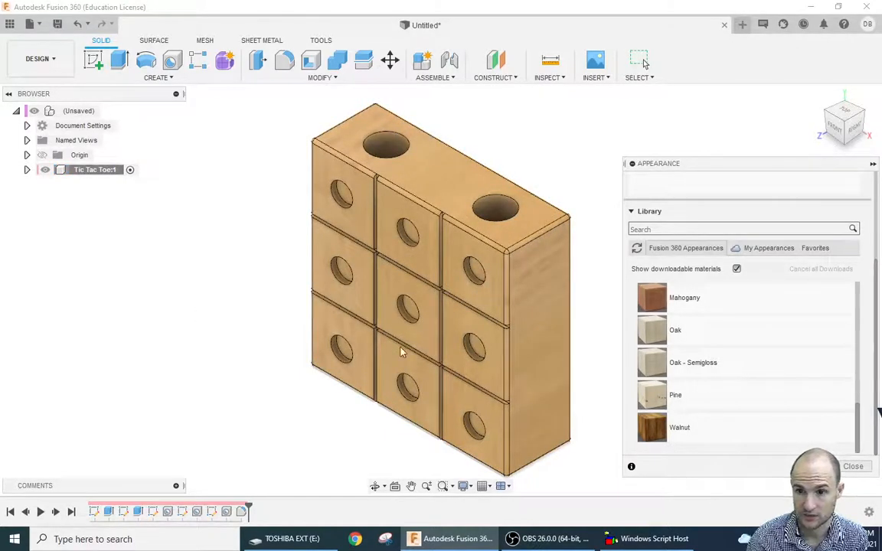
left_click(867, 468)
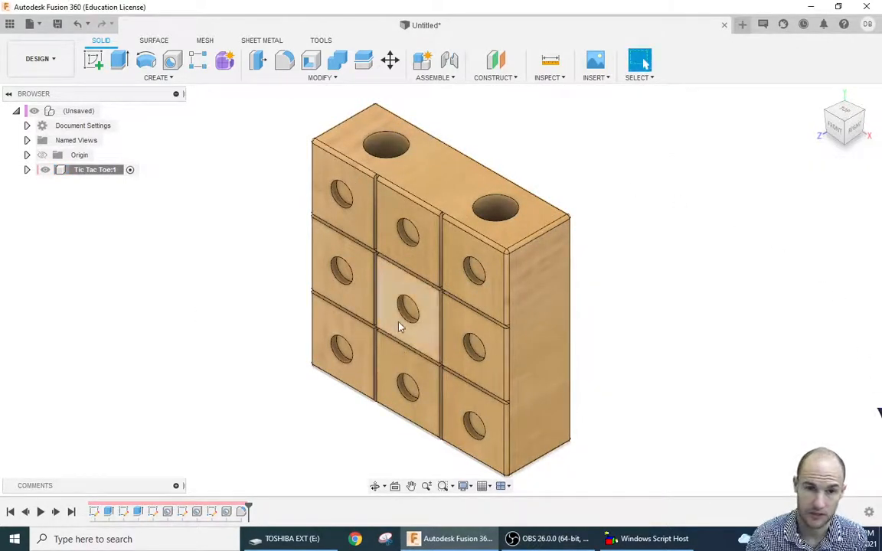